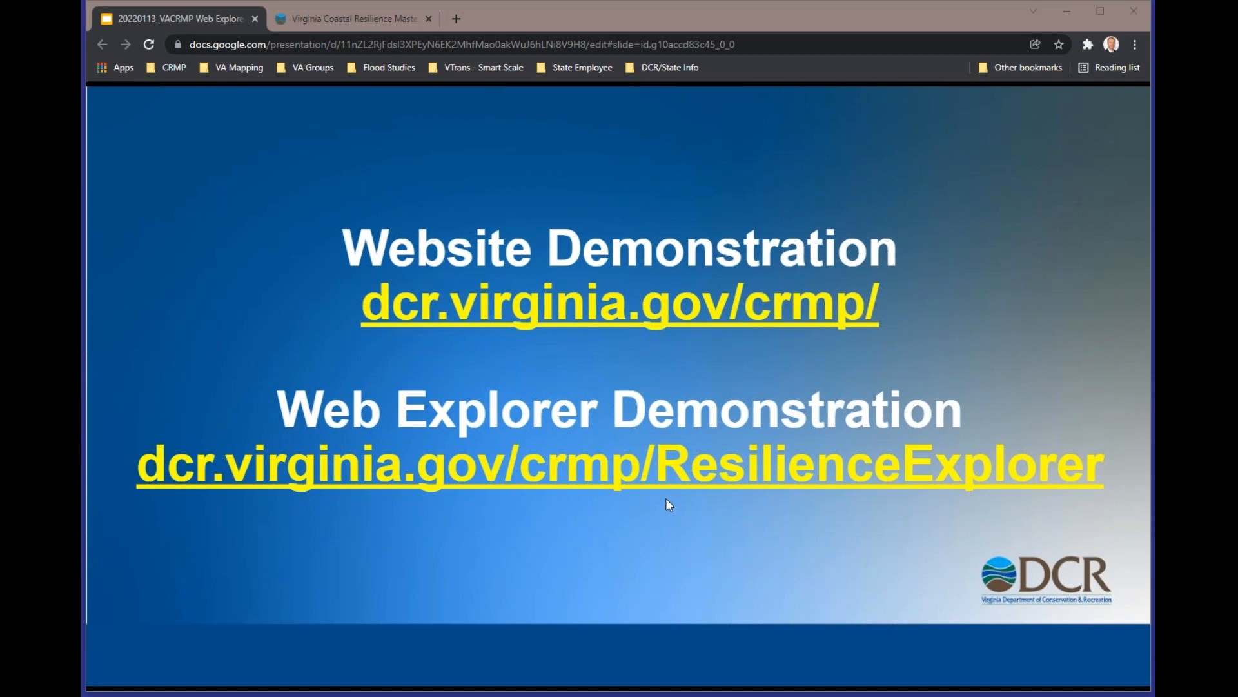
- Switch from the slides to the dcr.virginia.gov/crmp site and open its 2021 Virginia Coastal Resilience Master Plan page
left_click(372, 20)
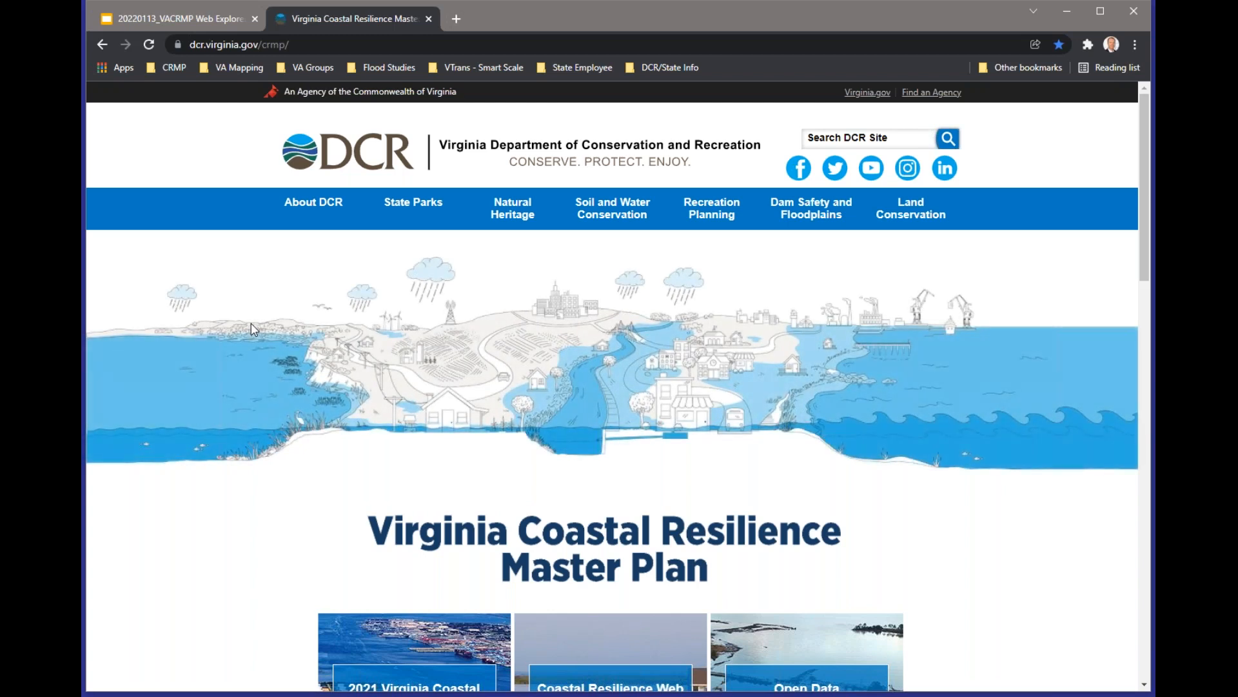
scroll(368, 304, "down", 4)
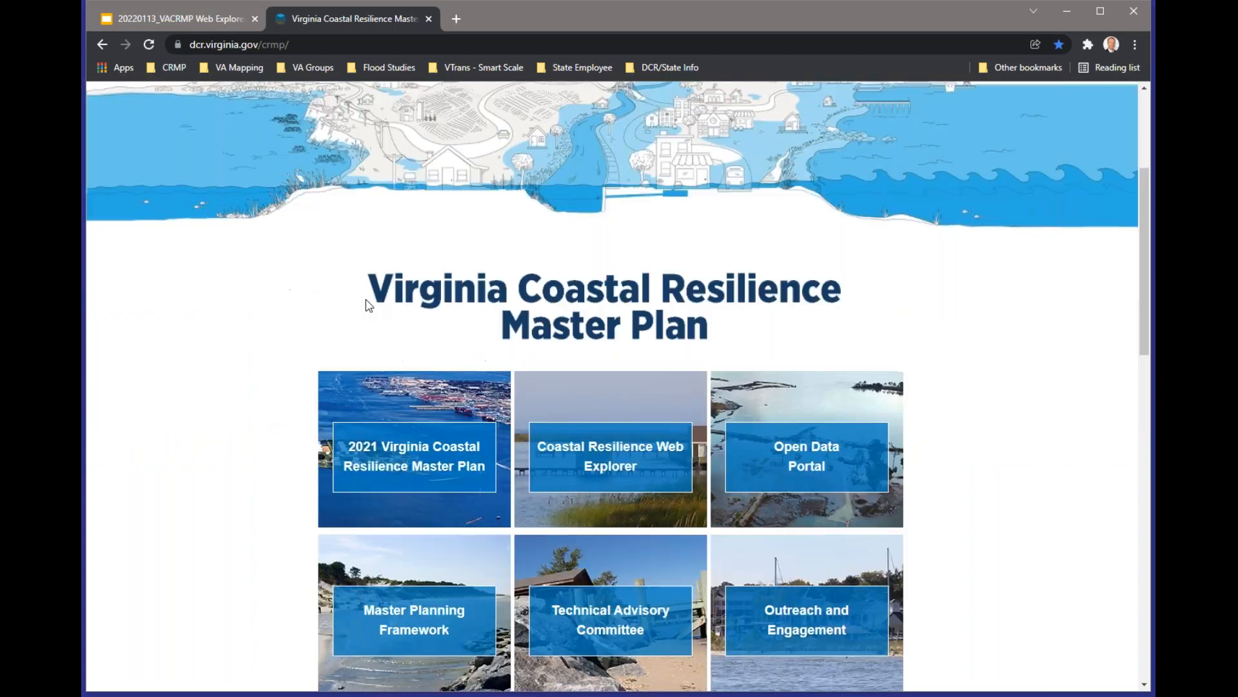
scroll(368, 305, "down", 2)
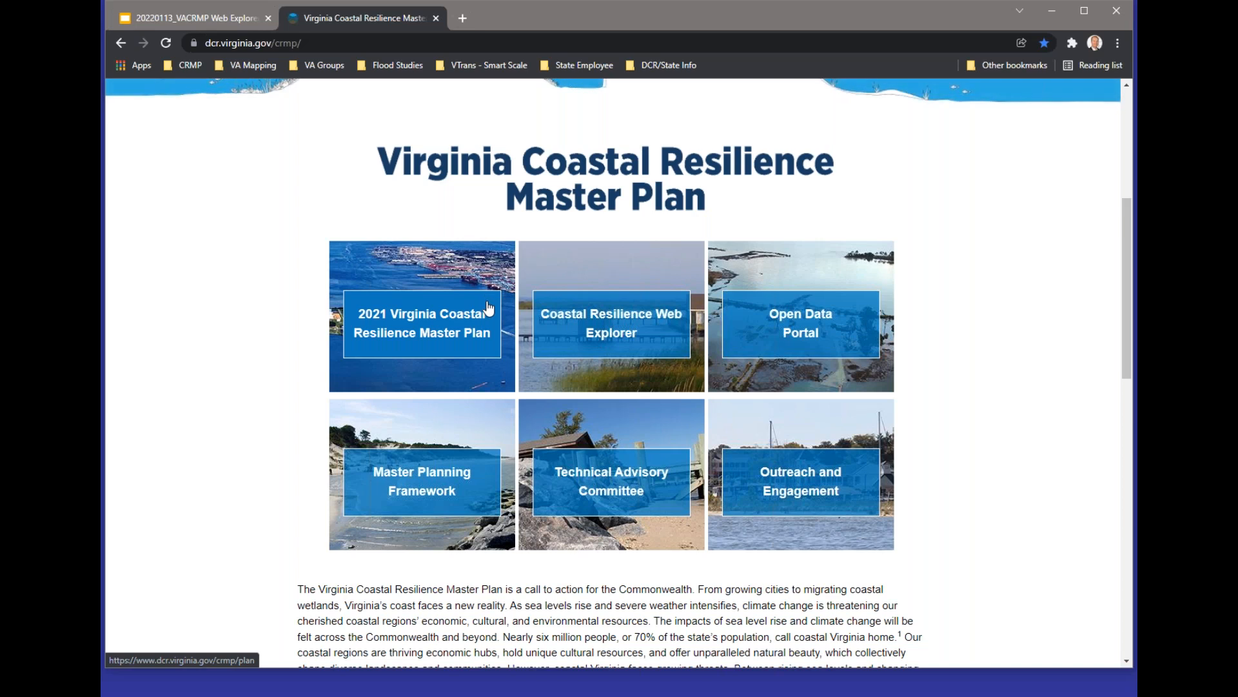
left_click(487, 313)
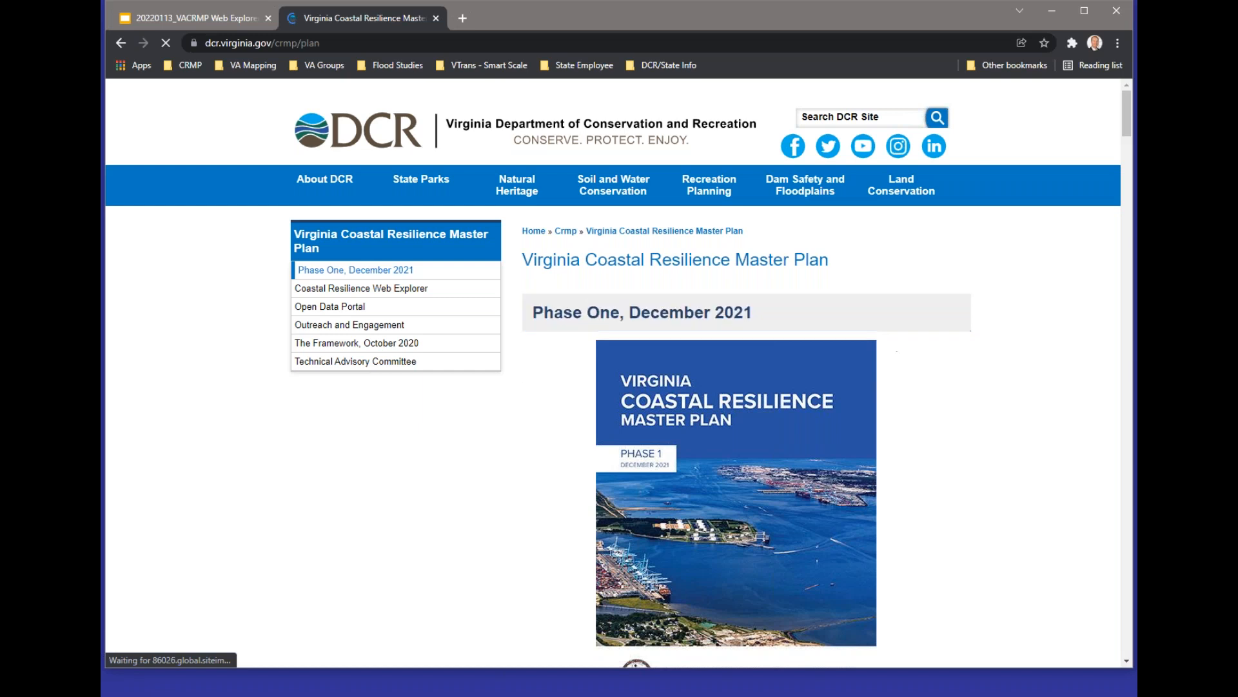
- Expand The Master Plan Document section and review its PDF versions and the list of appendices
scroll(525, 373, "down", 8)
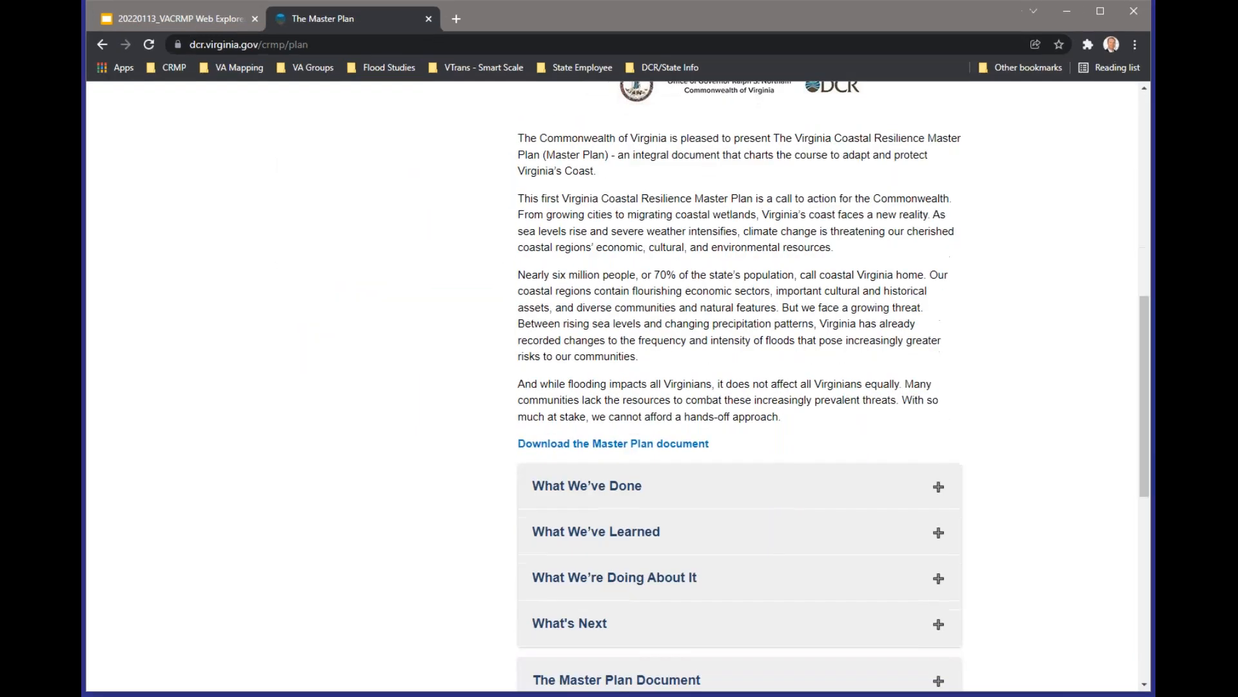
scroll(702, 296, "down", 4)
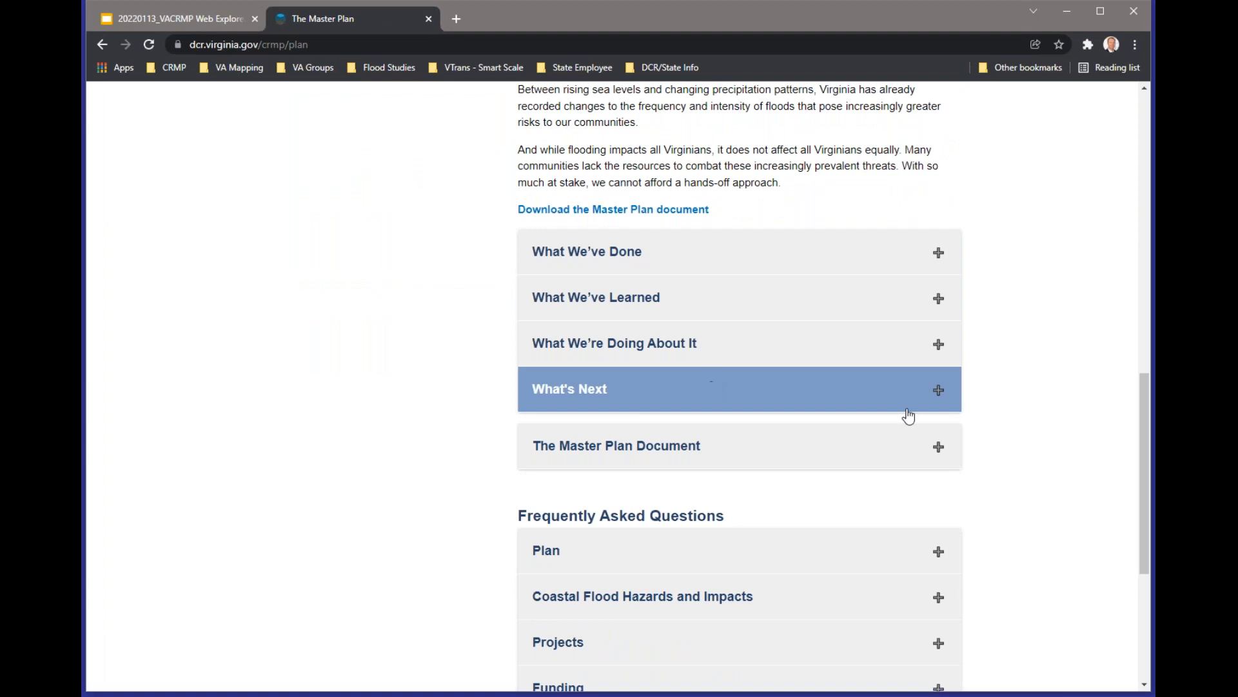
left_click(941, 450)
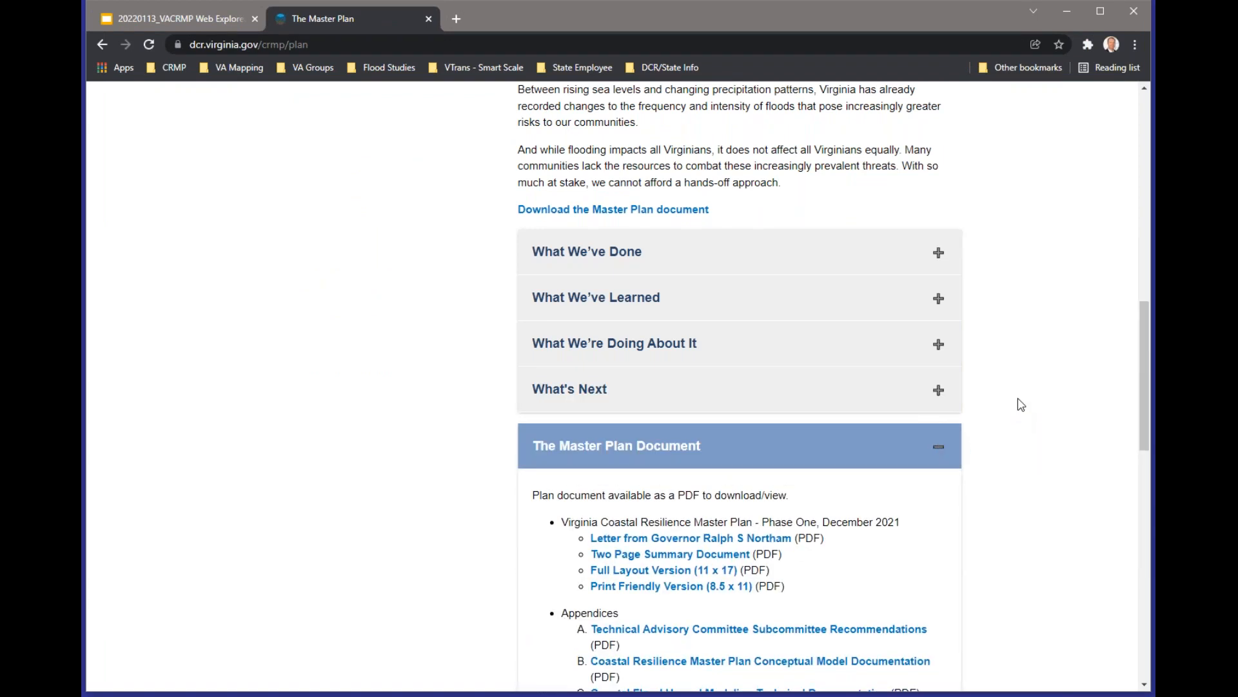
scroll(1021, 405, "down", 5)
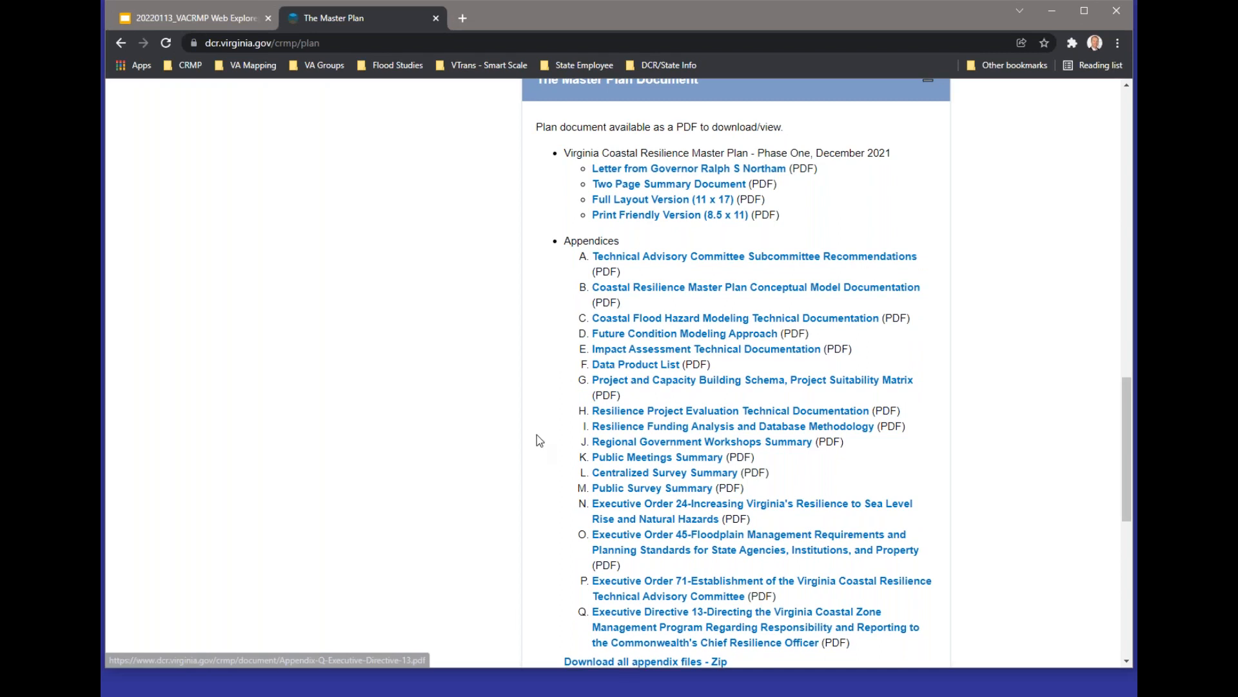
scroll(537, 435, "down", 2)
scroll(508, 490, "down", 2)
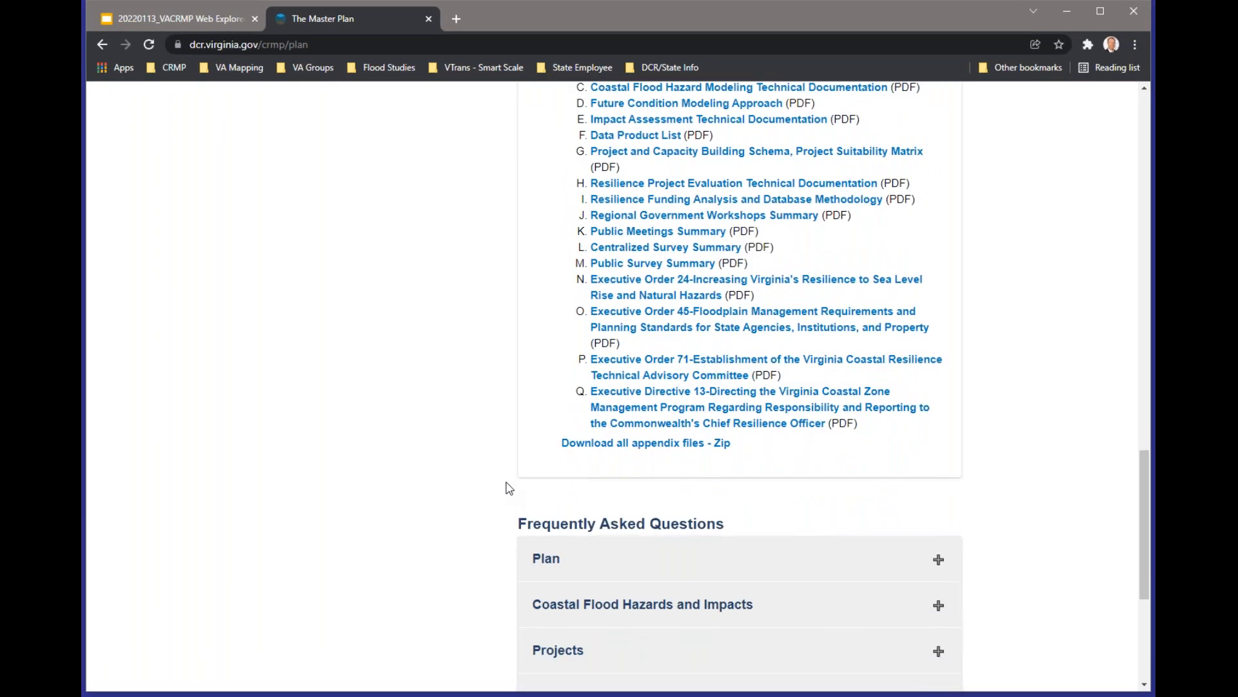
- Look over the Frequently Asked Questions topics on the Master Plan page and return to the page's beginning
scroll(506, 488, "down", 4)
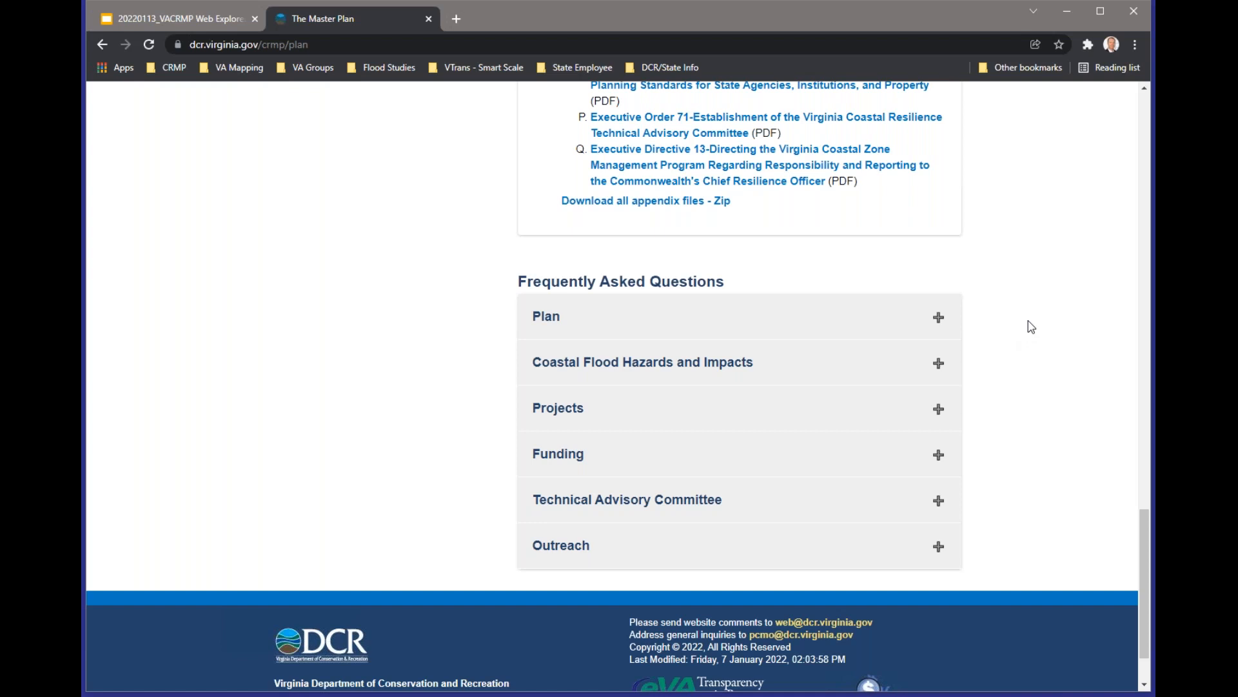
scroll(1031, 327, "up", 20)
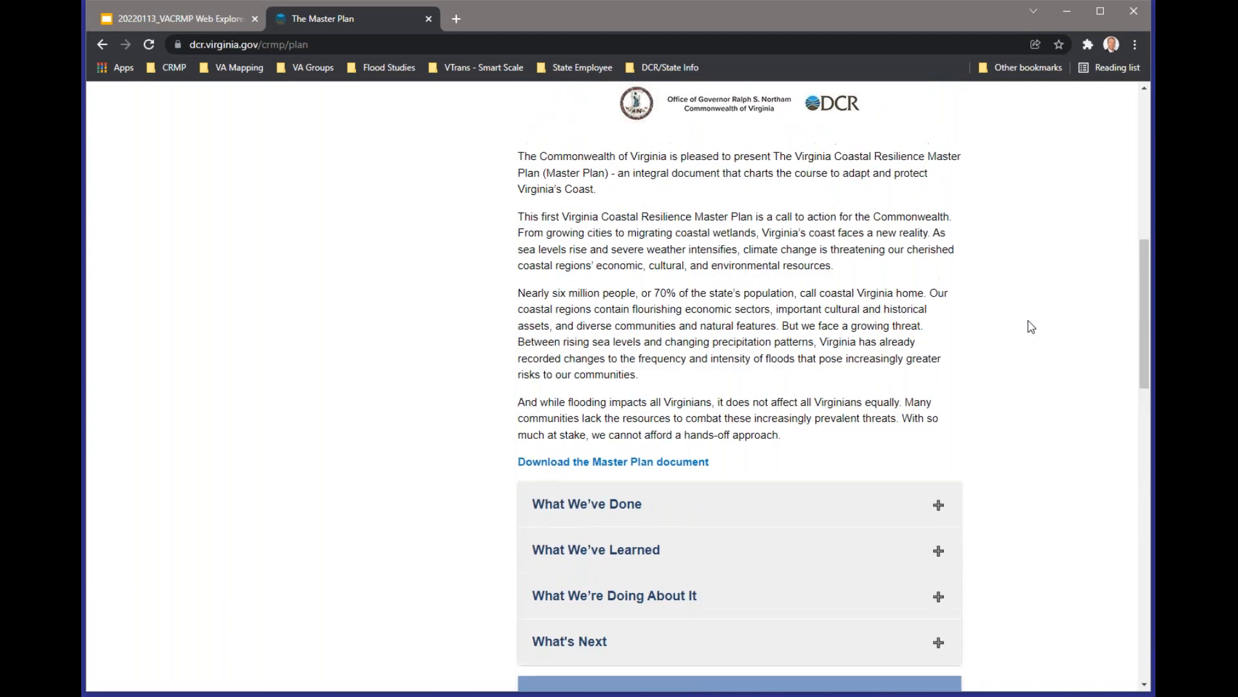
scroll(972, 319, "up", 4)
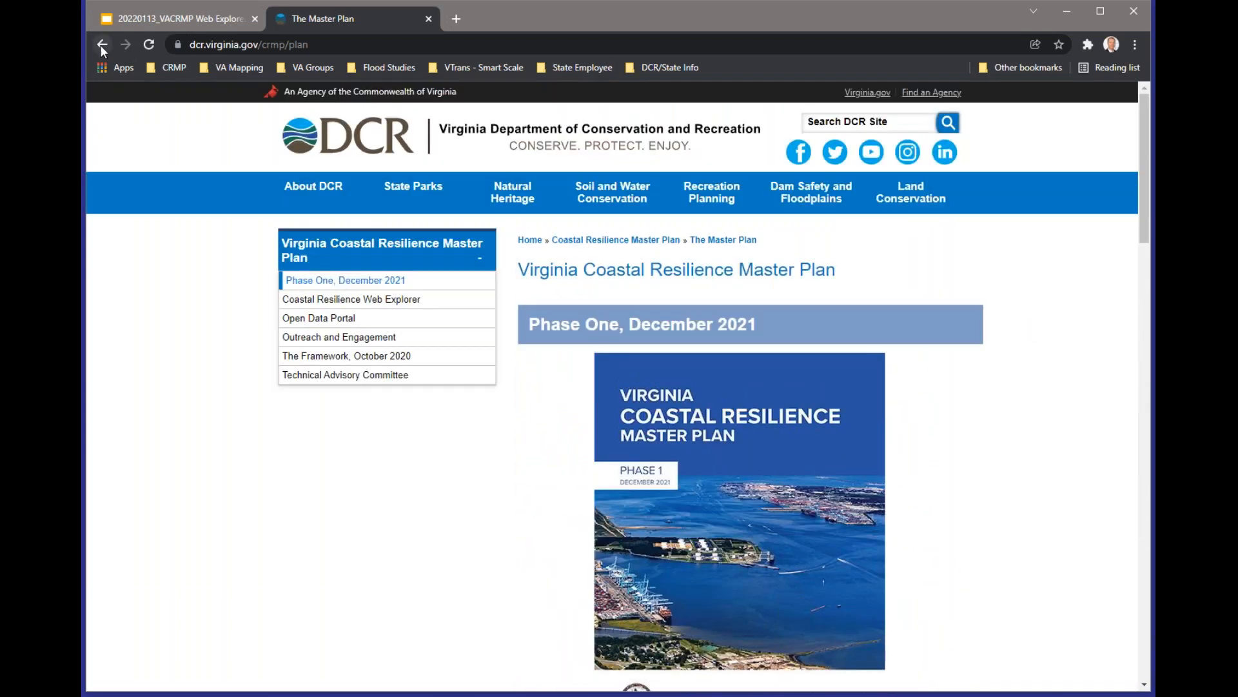
- Go back to the Coastal Resilience Master Plan home page, open Master Planning Framework and review the framework's contents
left_click(100, 52)
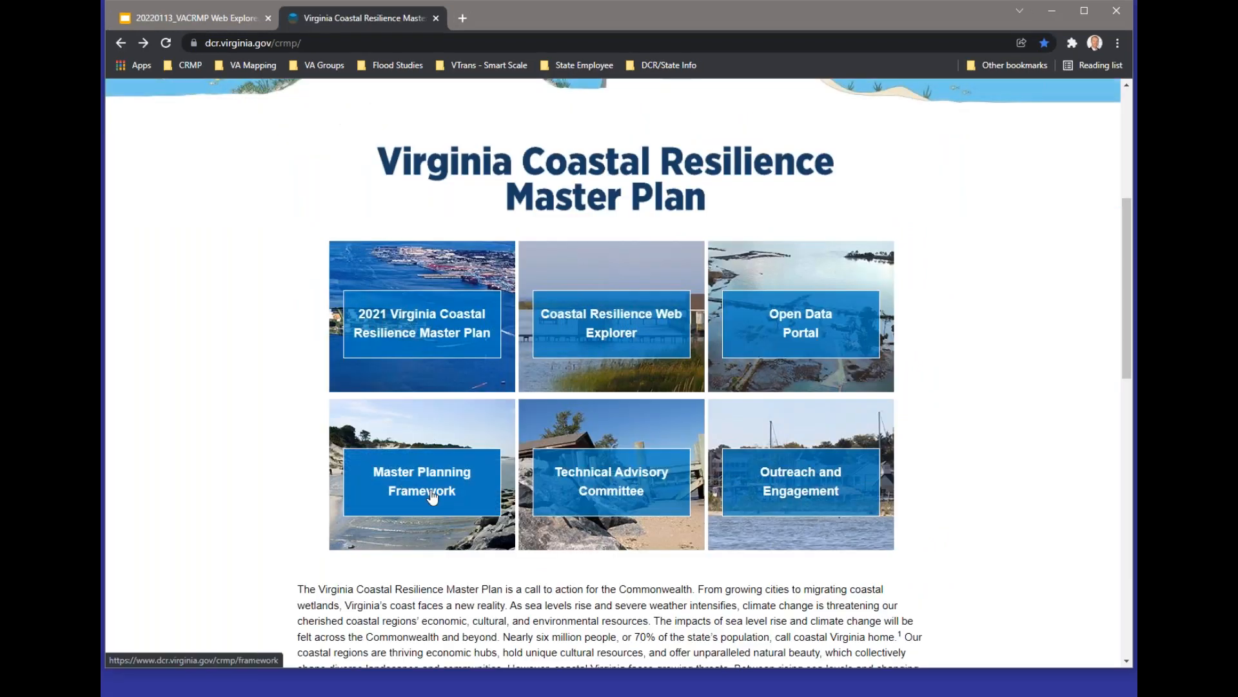
left_click(484, 488)
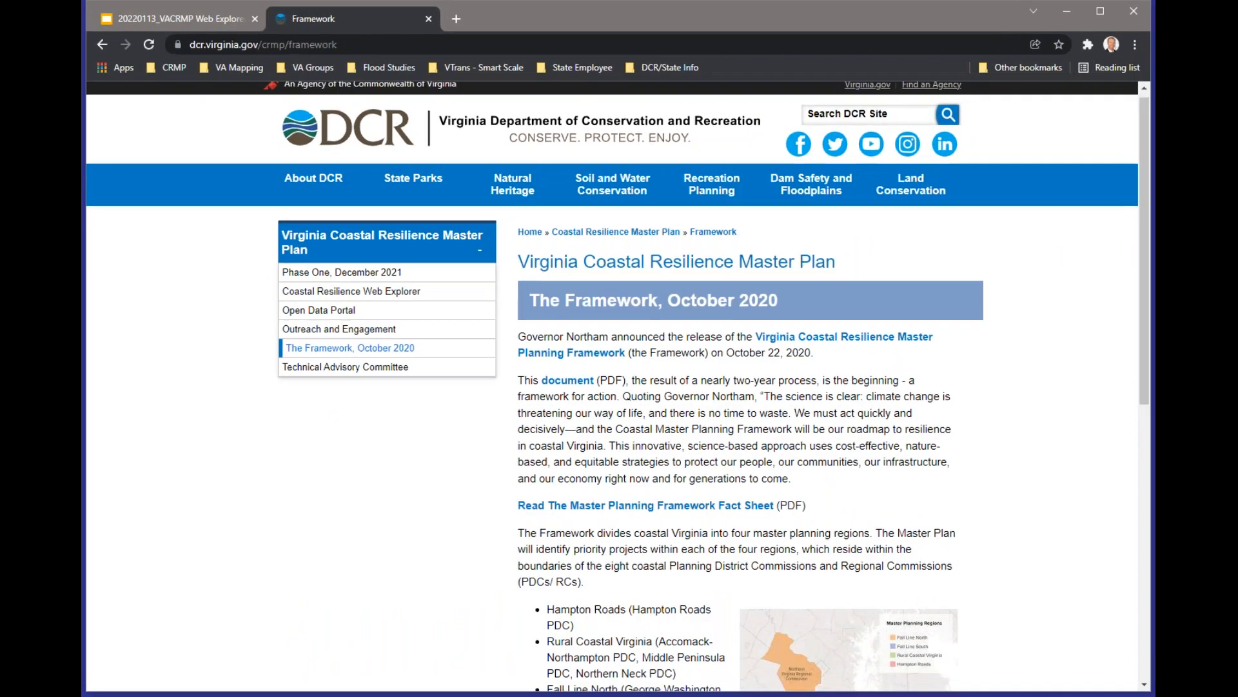
scroll(612, 406, "down", 2)
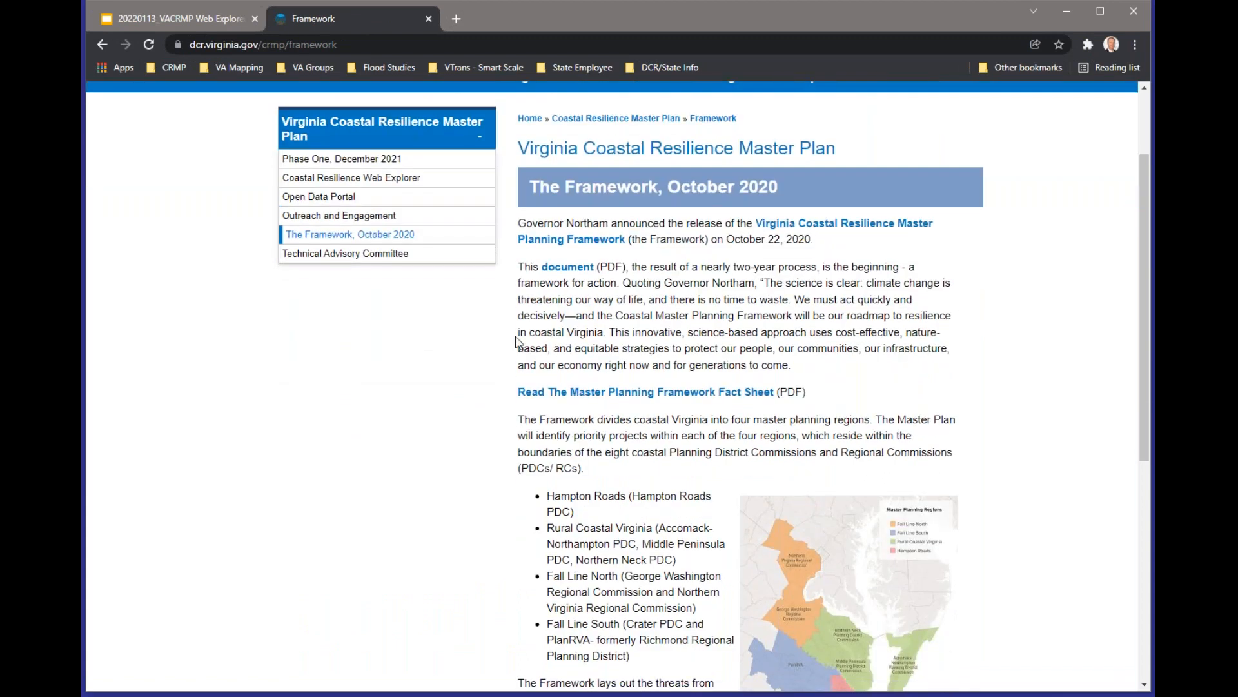
scroll(525, 359, "down", 3)
scroll(525, 362, "down", 4)
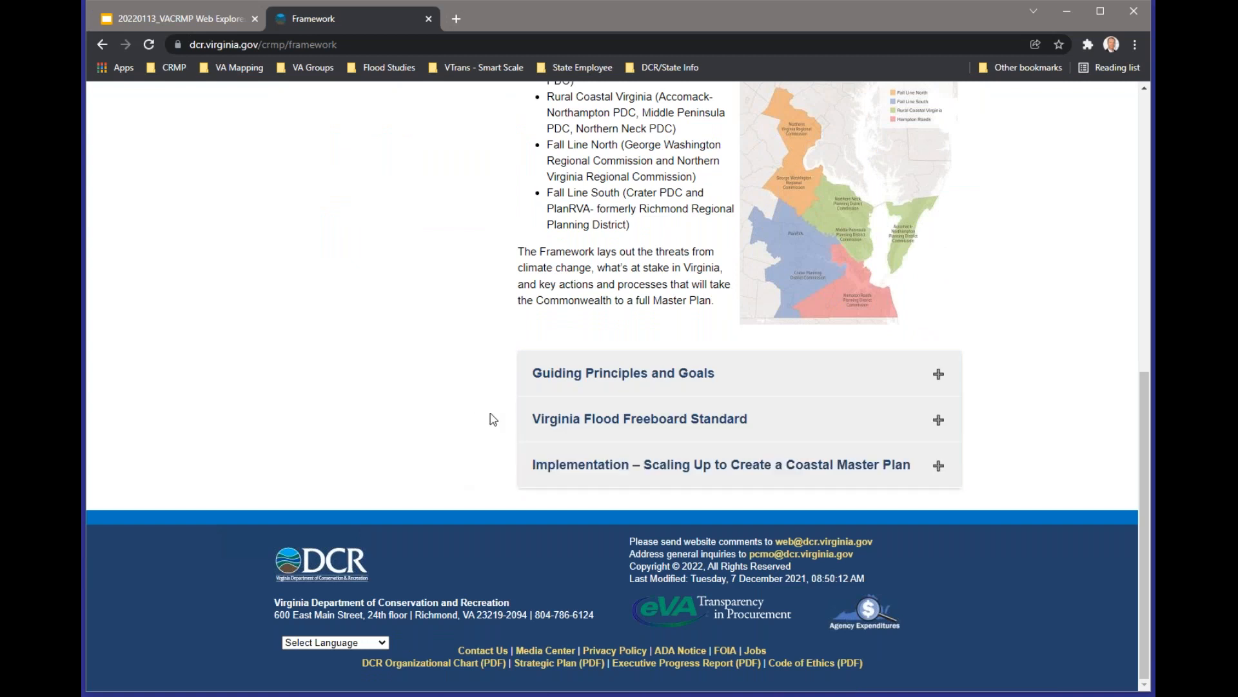
scroll(493, 416, "up", 8)
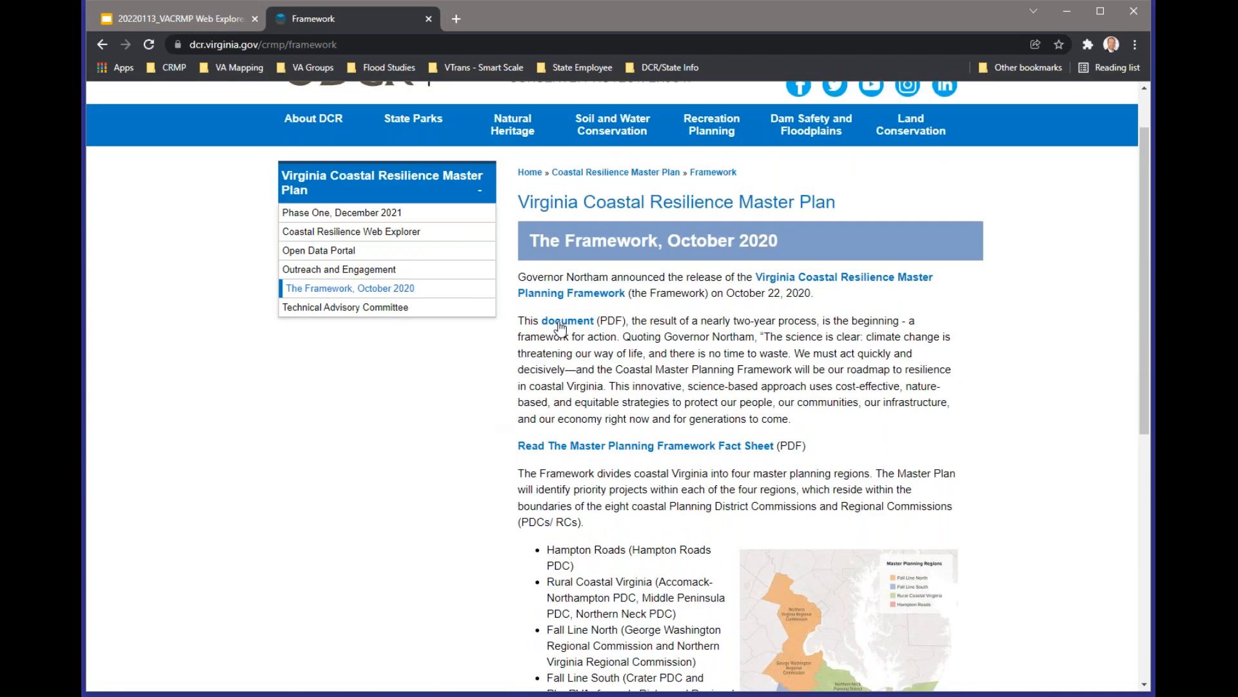
- Return to the Master Plan home page, open Technical Advisory Committee and review the list of subcommittees
left_click(102, 44)
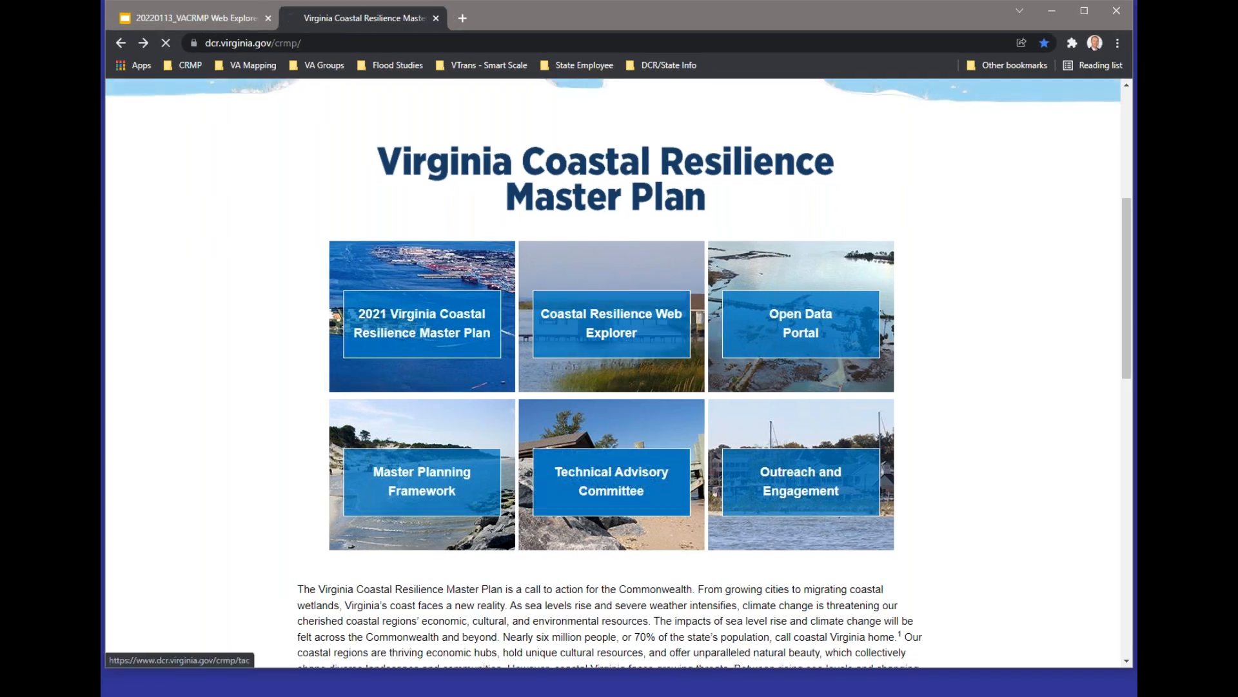
left_click(621, 504)
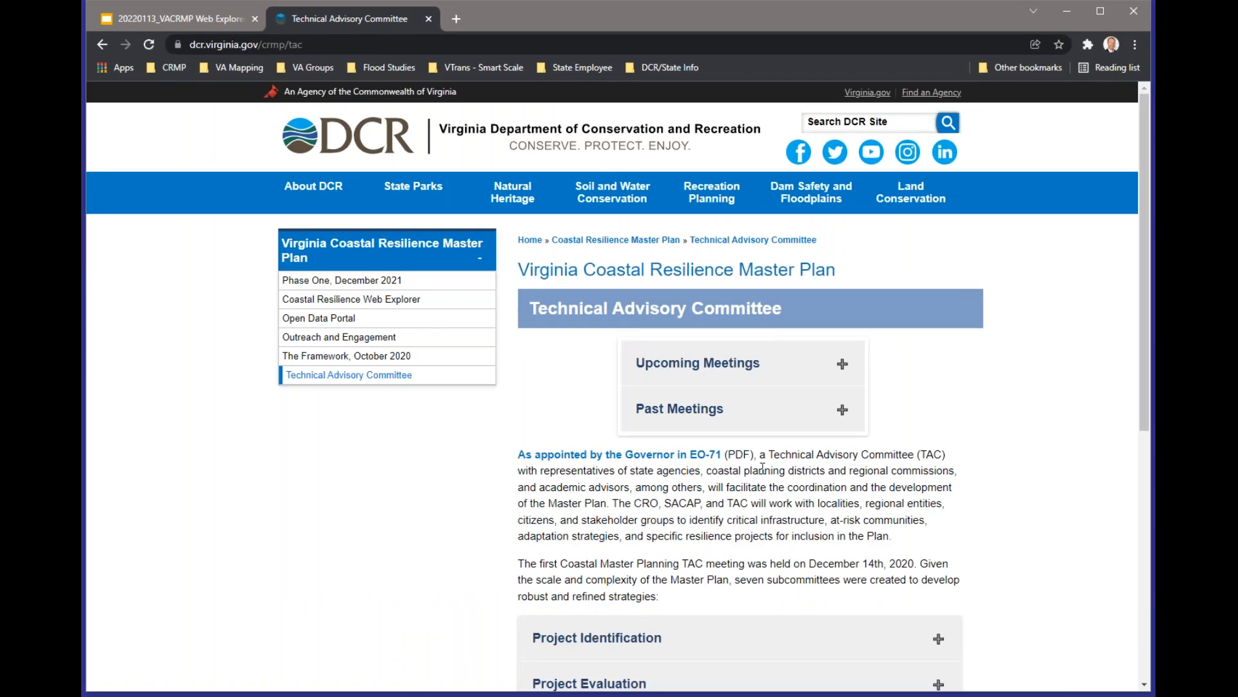
scroll(1043, 452, "down", 4)
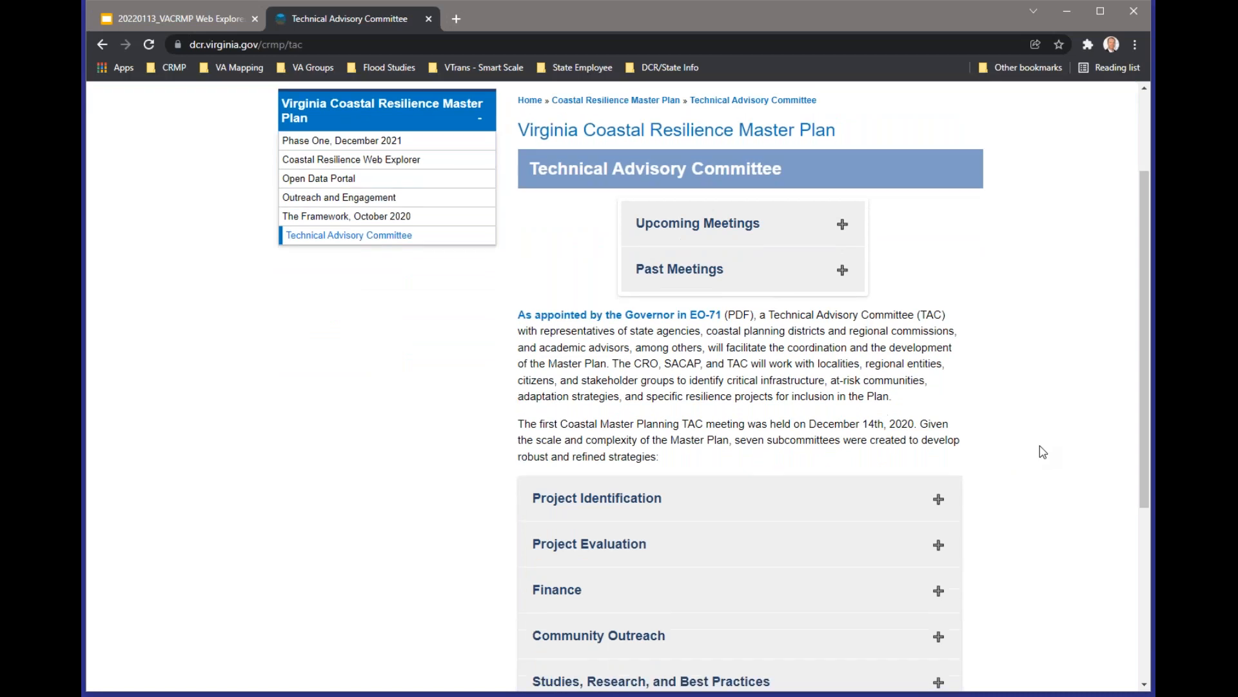
scroll(509, 583, "down", 2)
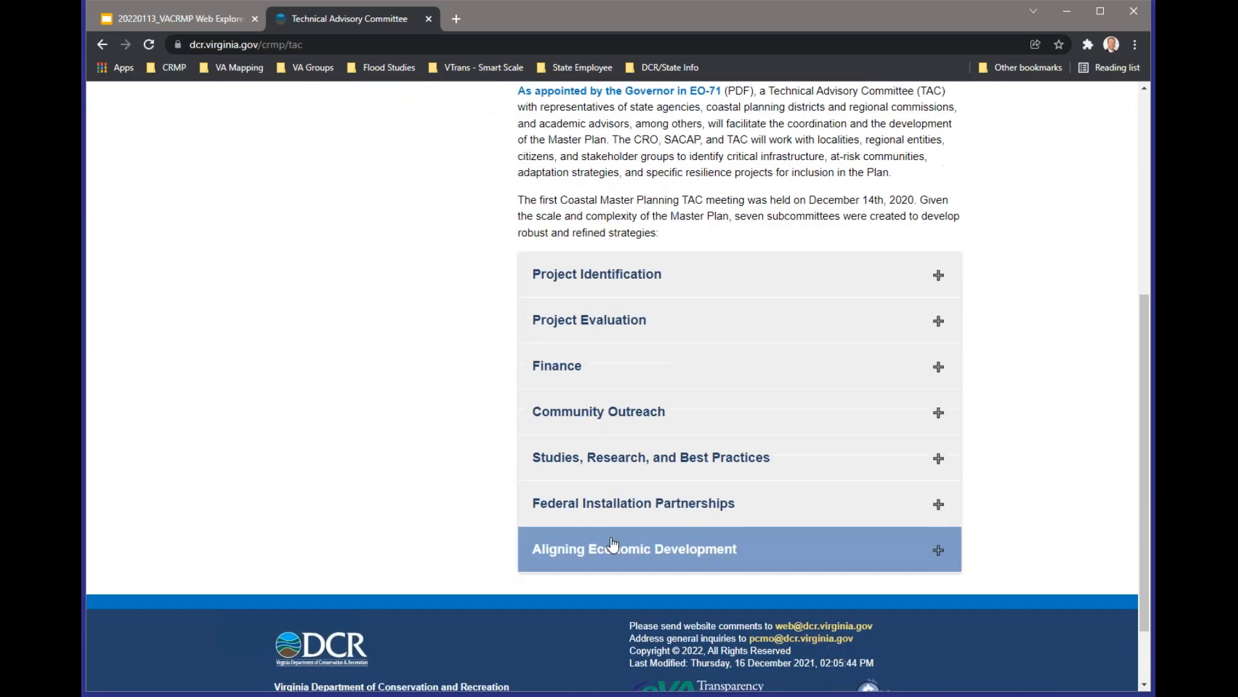
scroll(495, 533, "up", 4)
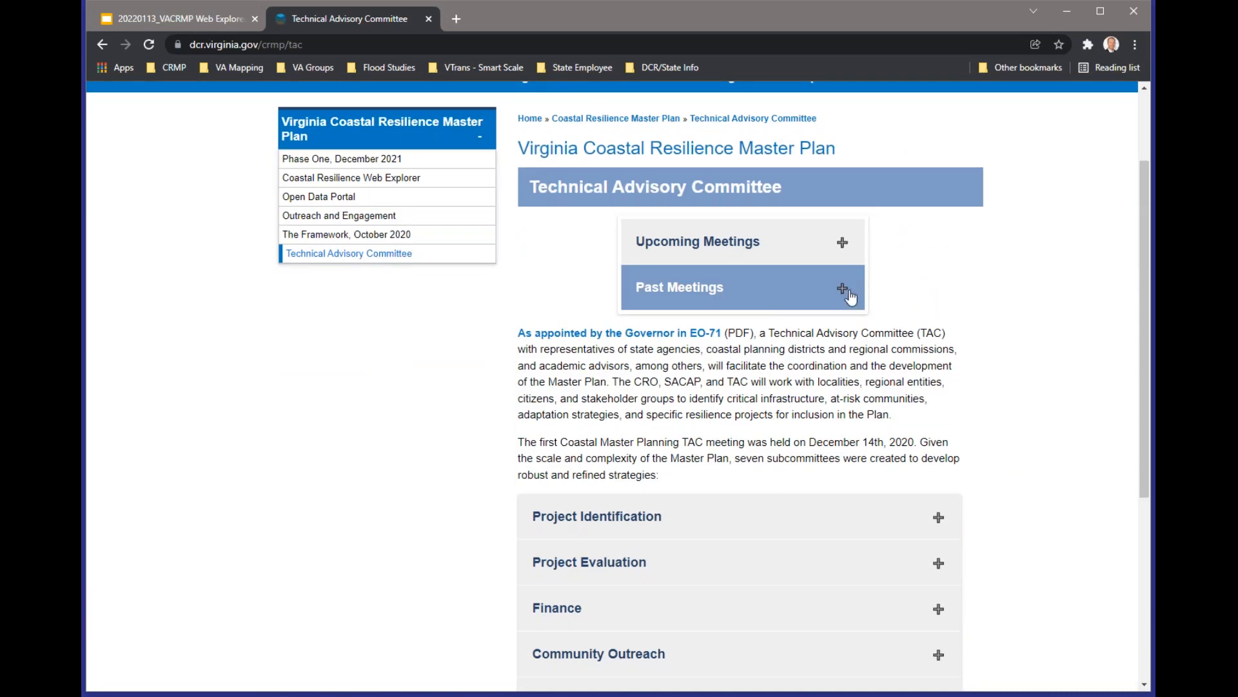
- Expand the Technical Advisory Committee's Past Meetings section to view its link, and collapse it again
left_click(843, 291)
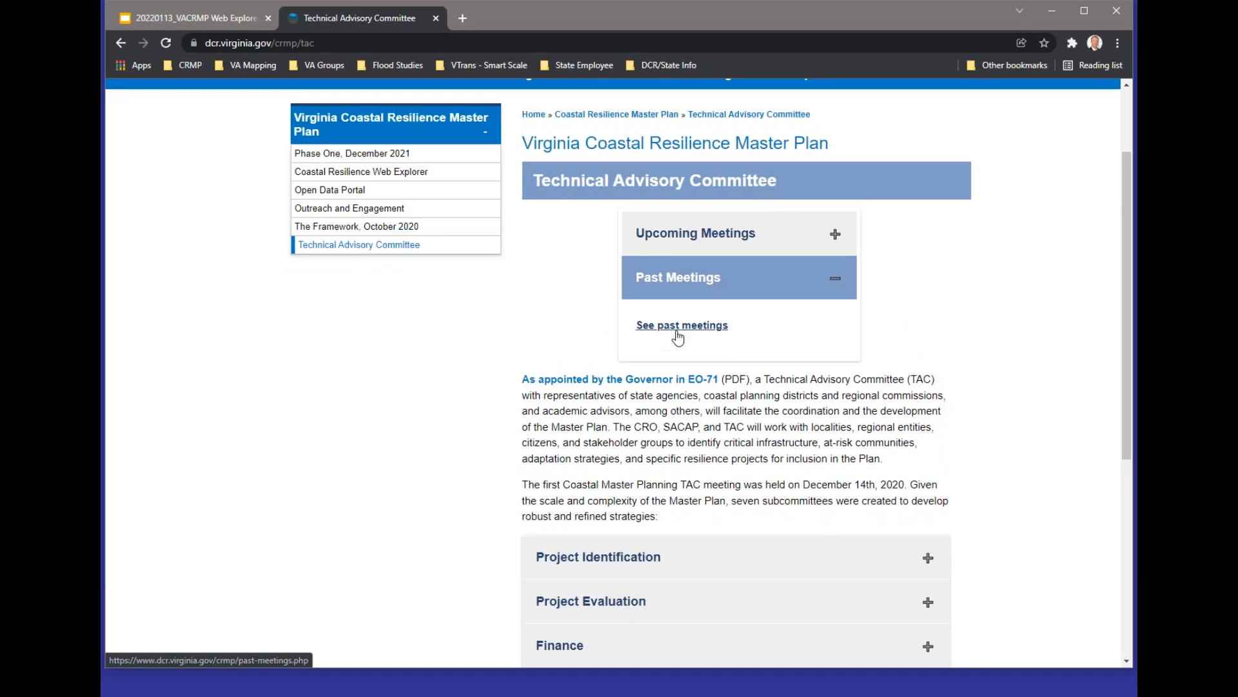
left_click(774, 278)
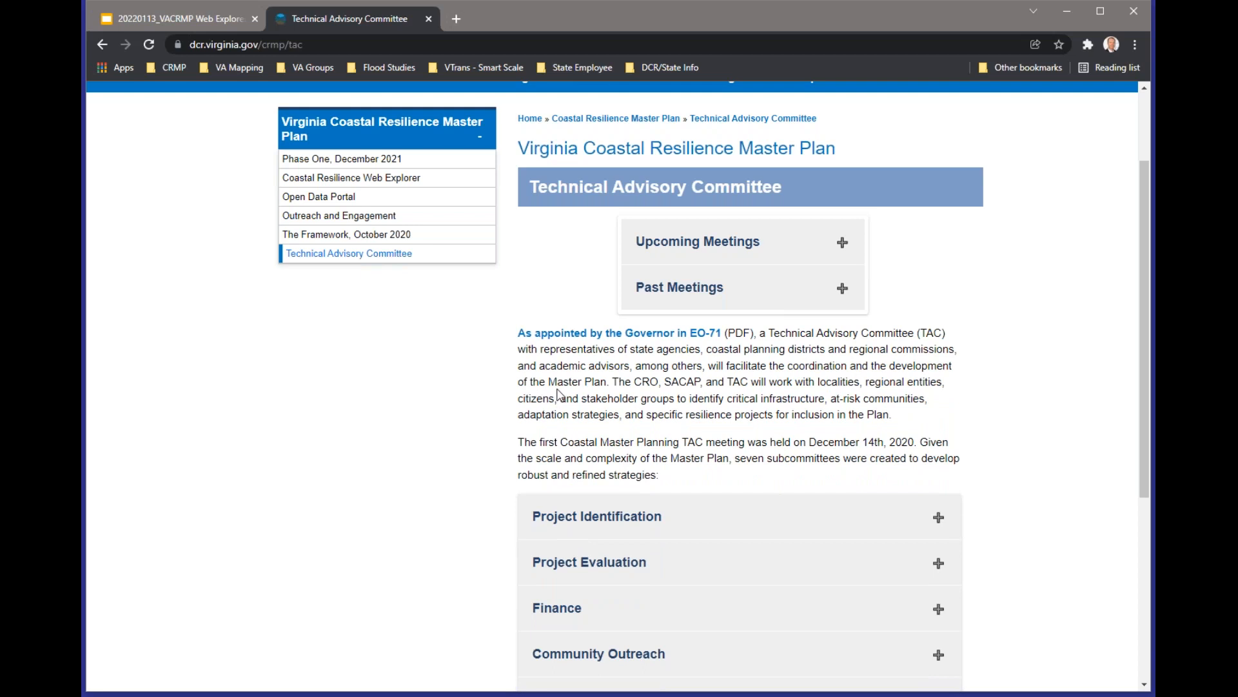
scroll(322, 233, "up", 2)
- Return to the Master Plan home page, open Outreach and Engagement and review the Outreach Materials list
left_click(101, 47)
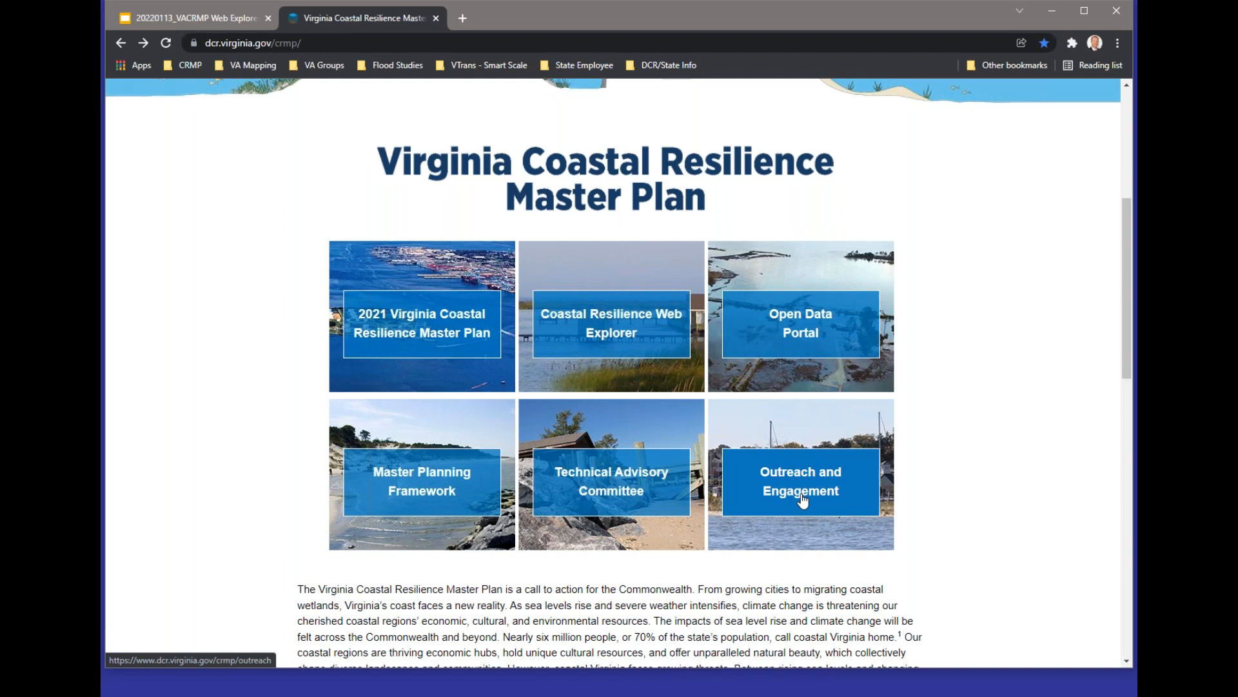
left_click(847, 502)
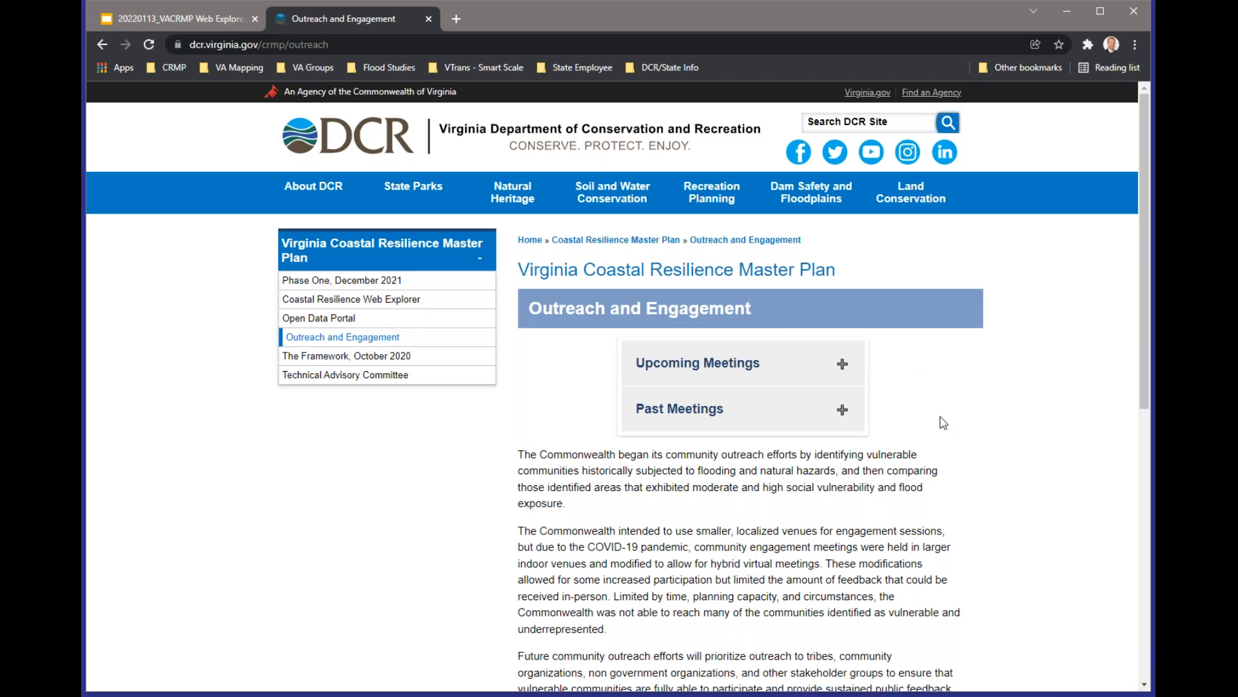
scroll(954, 421, "down", 1)
scroll(954, 420, "down", 5)
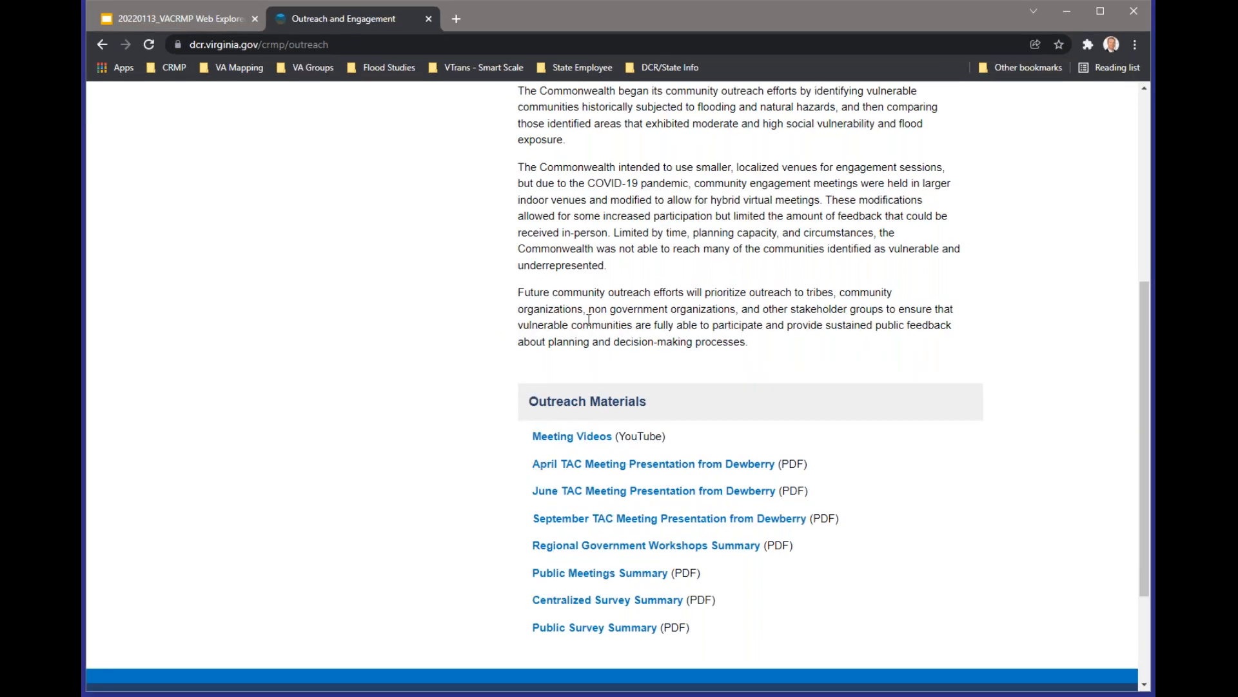
scroll(588, 319, "up", 5)
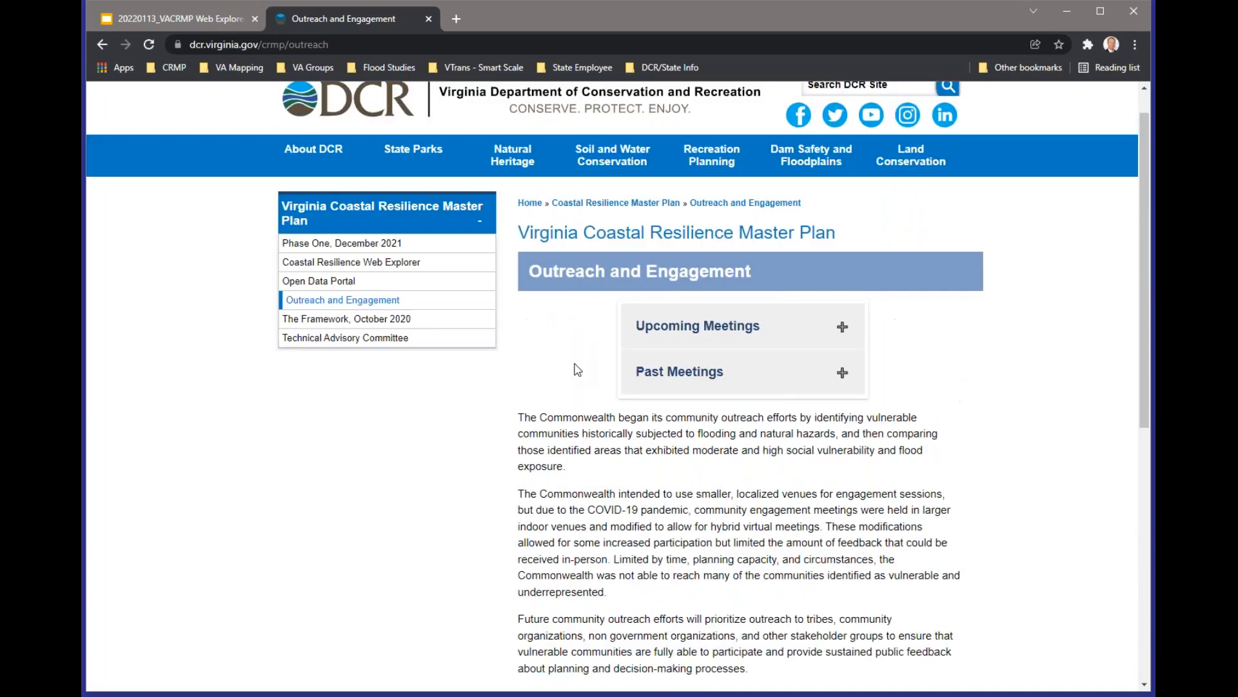
- Go back to the Master Plan home page and open the Open Data Portal
left_click(110, 56)
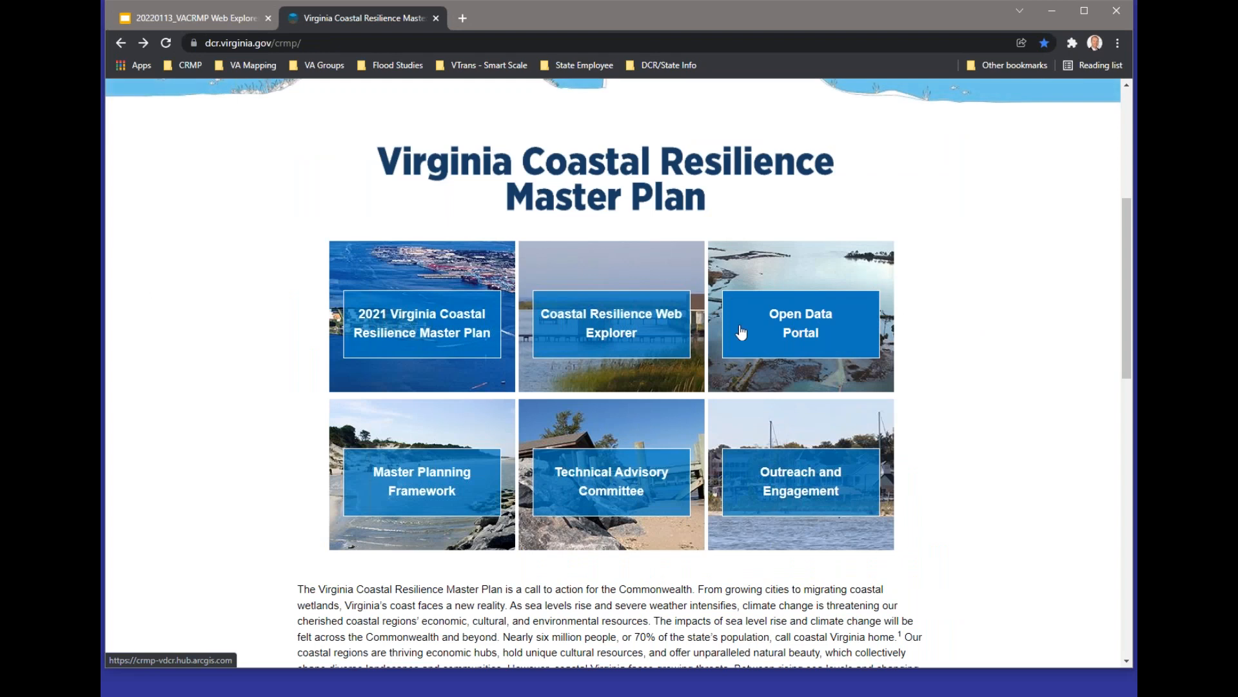
left_click(820, 342)
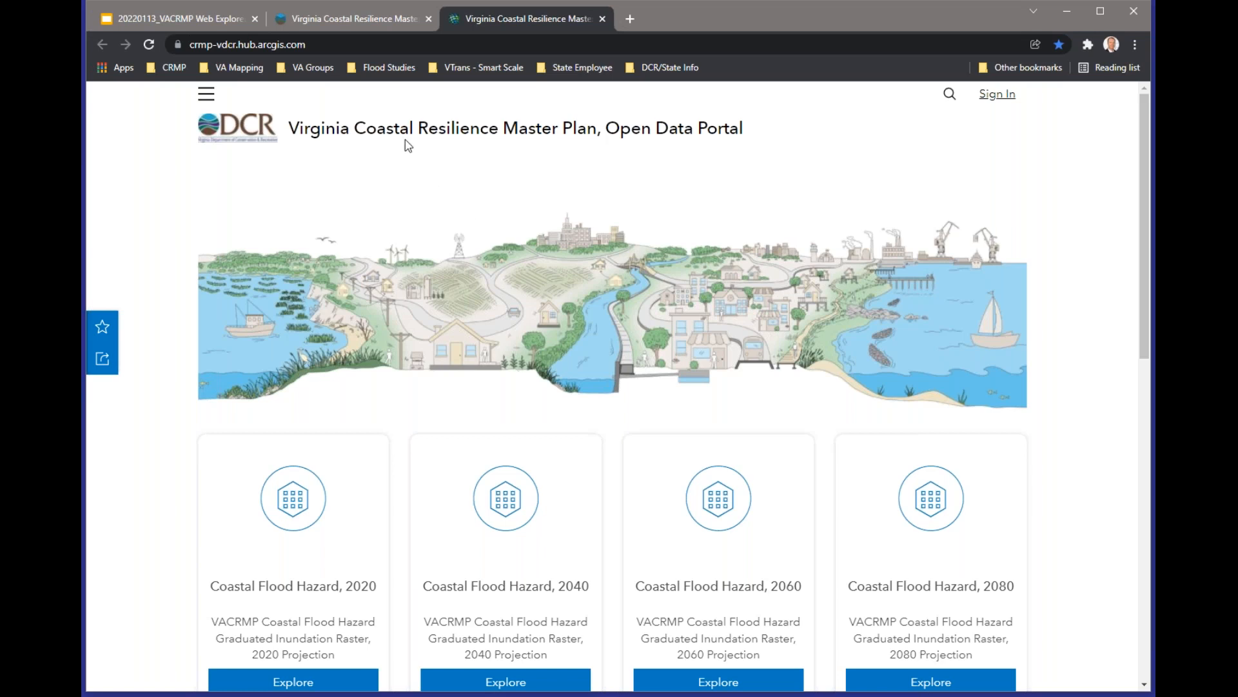
- From the Master Plan home page, open the Coastal Resilience Web Explorer and read its Introduction through the Master Plan summary
left_click(386, 21)
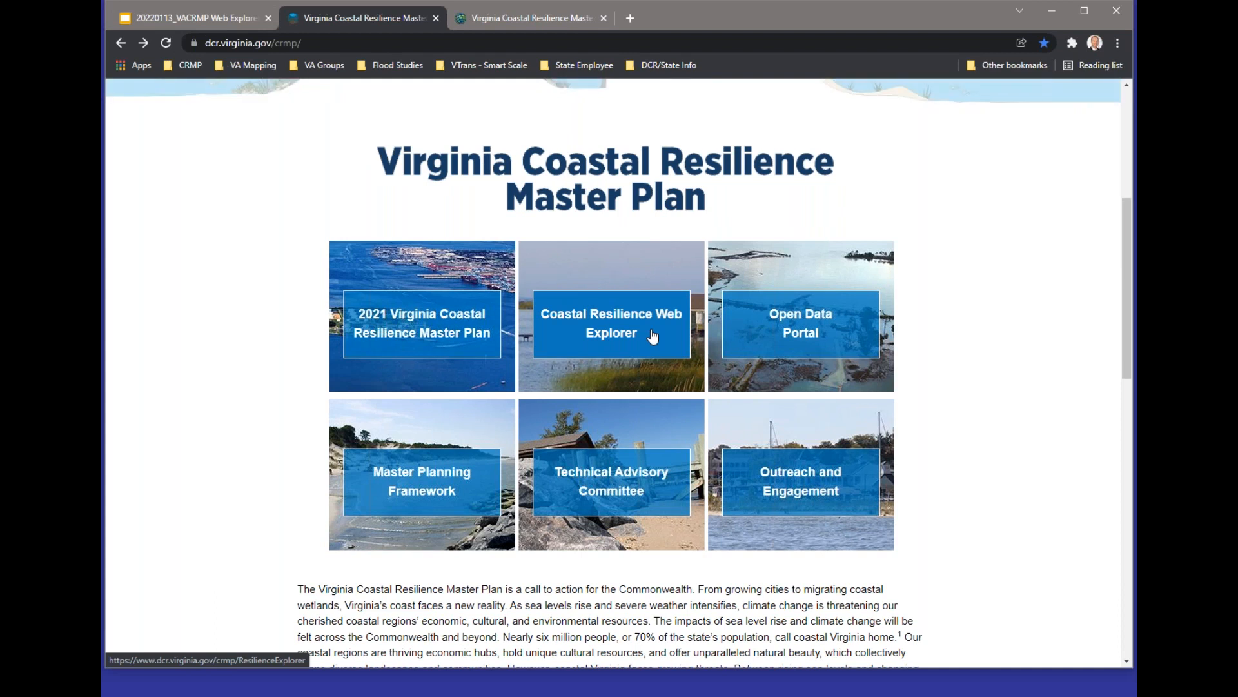
left_click(653, 335)
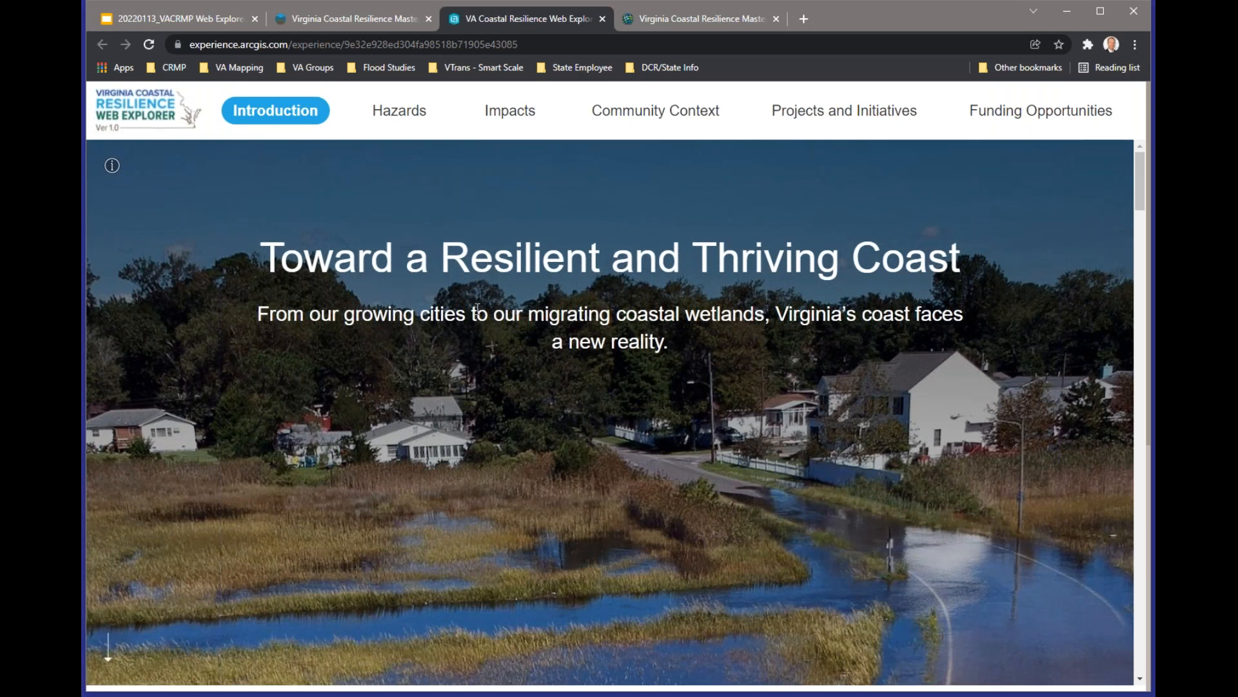
scroll(562, 308, "down", 5)
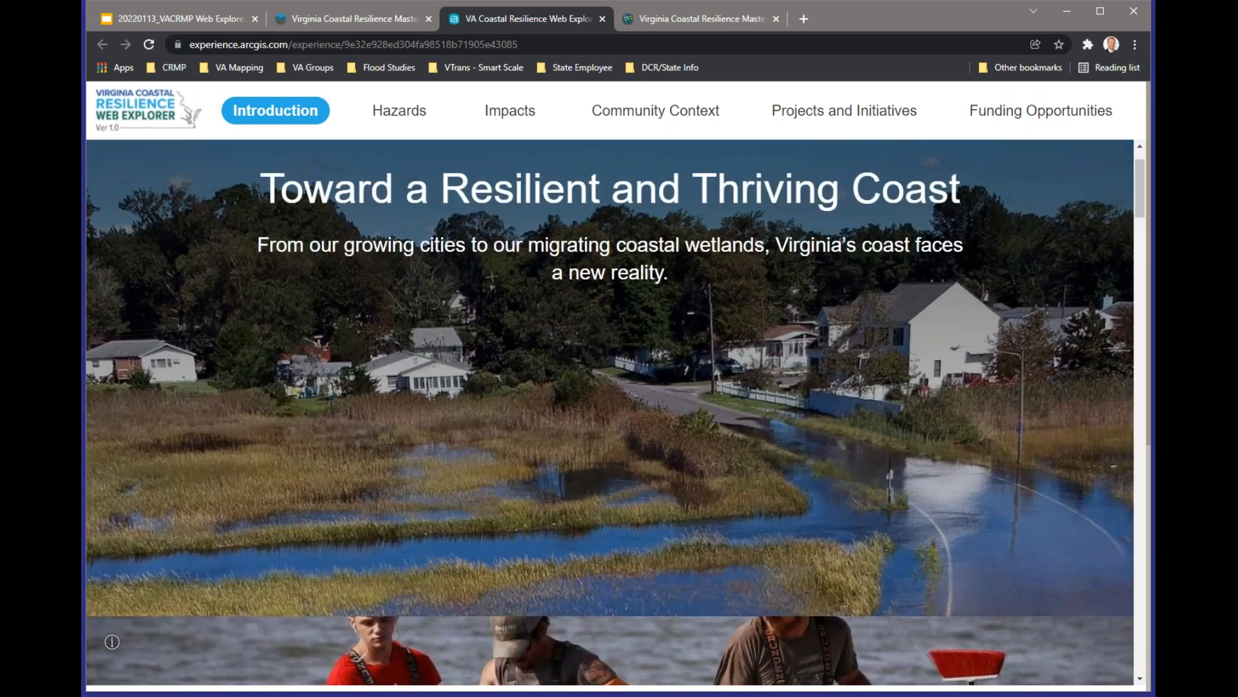
scroll(610, 413, "down", 10)
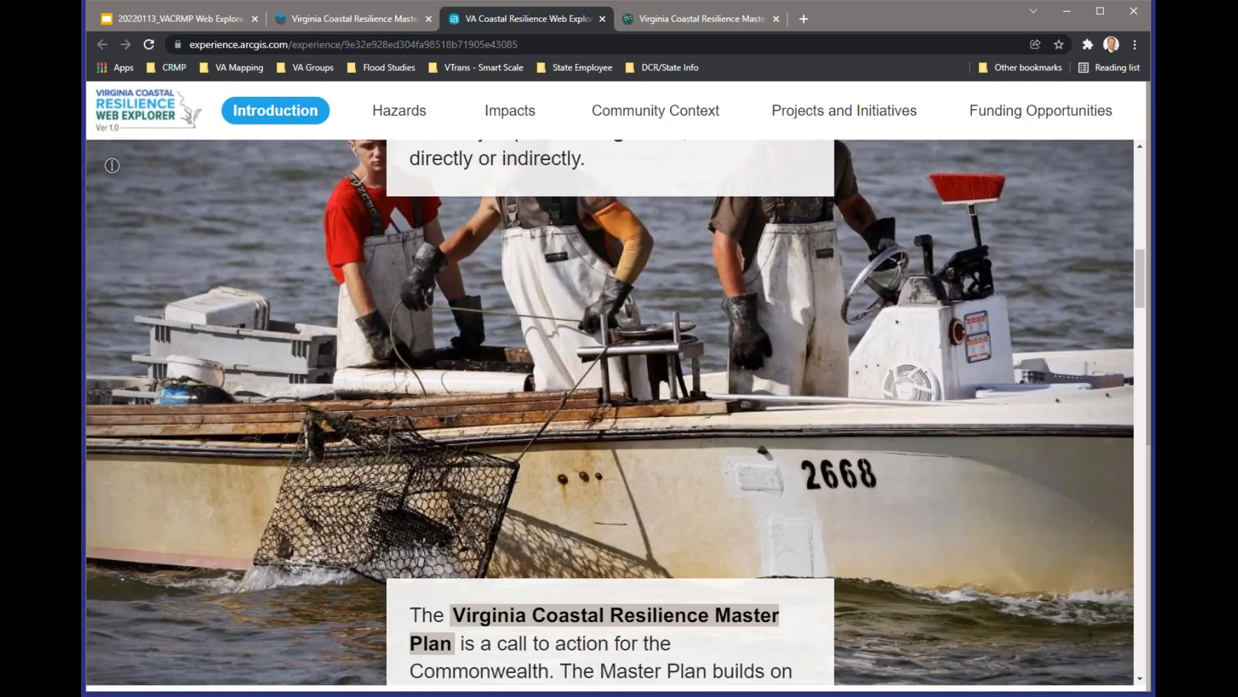
scroll(610, 413, "down", 5)
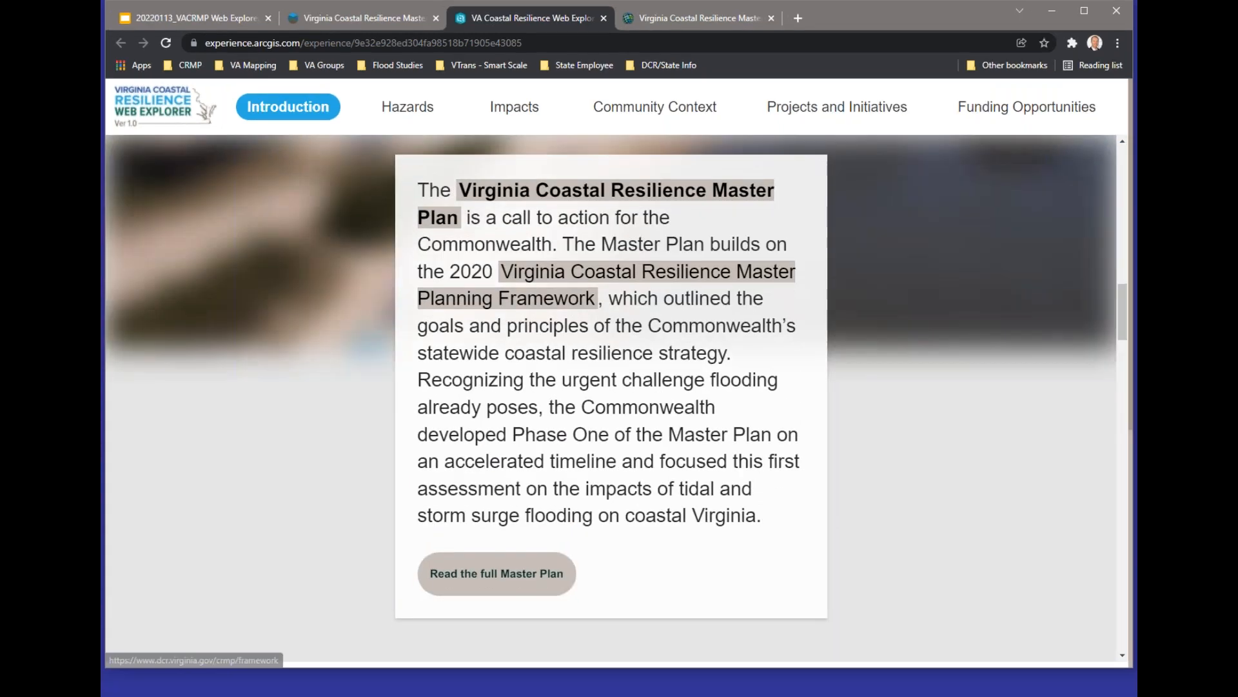
- Read the rest of the Introduction, covering the three core components, the Web Explorer's products and the closing section on continuing the Master Plan
scroll(553, 257, "down", 3)
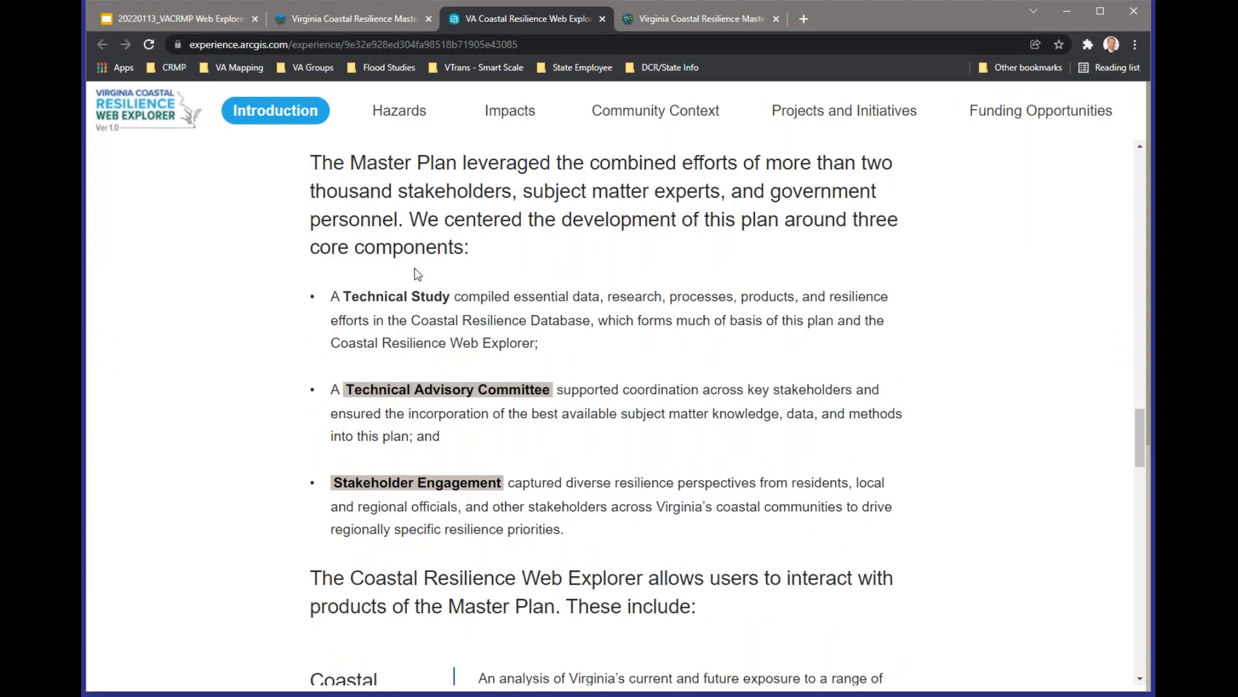
scroll(371, 297, "down", 4)
scroll(371, 297, "down", 4)
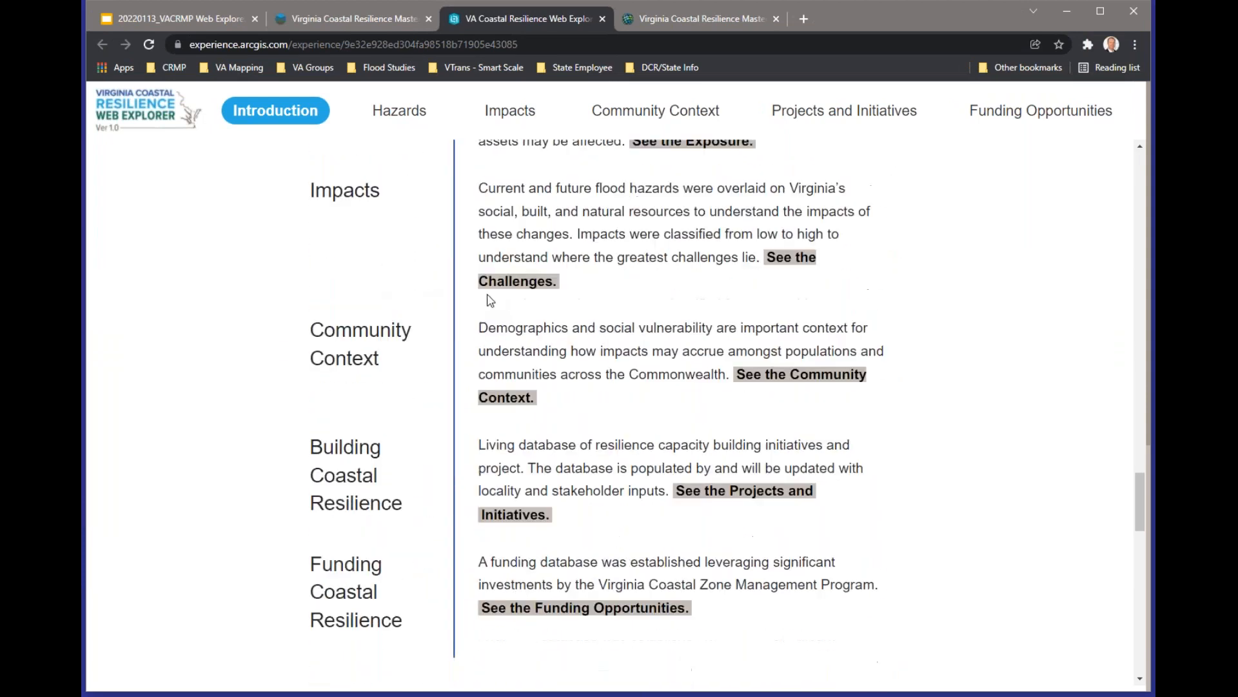
scroll(488, 300, "up", 2)
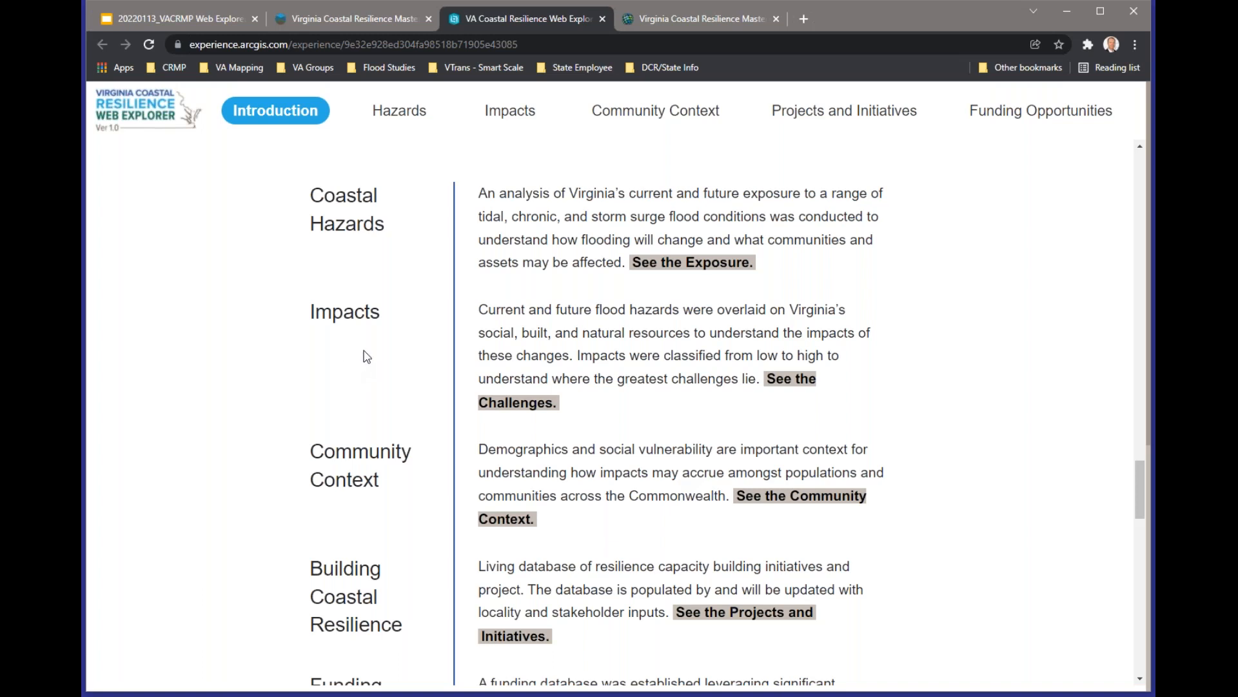
scroll(362, 353, "down", 2)
scroll(362, 353, "up", 5)
scroll(361, 356, "up", 2)
scroll(361, 356, "down", 10)
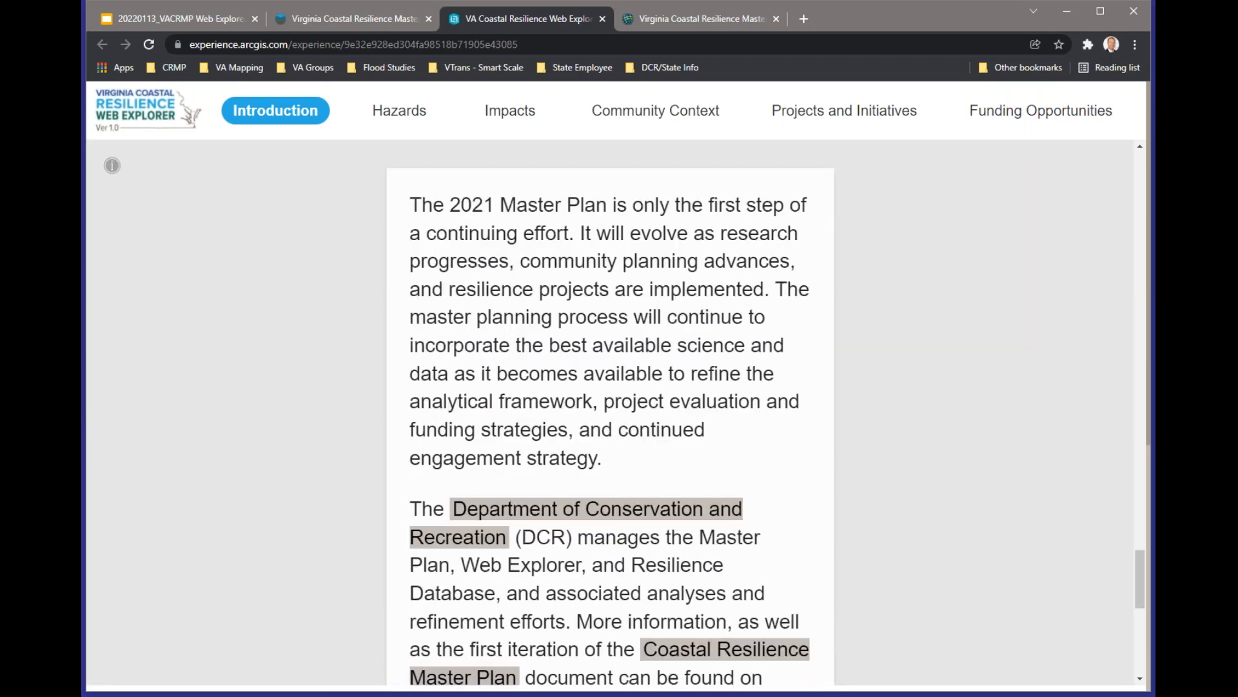
scroll(416, 347, "down", 3)
scroll(416, 347, "up", 5)
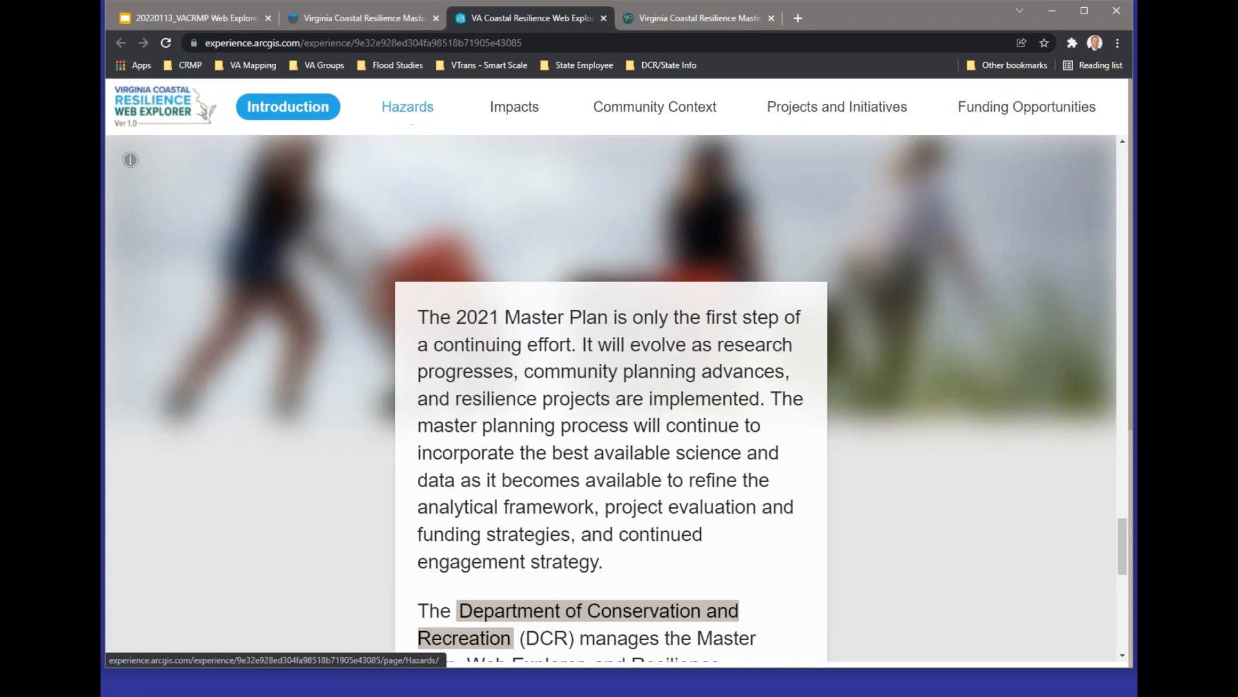
- Open the Hazards page, review the Coastal Flood Event Type legend and inspect the flood extents around the Chesapeake Bay and Eastern Shore
left_click(417, 116)
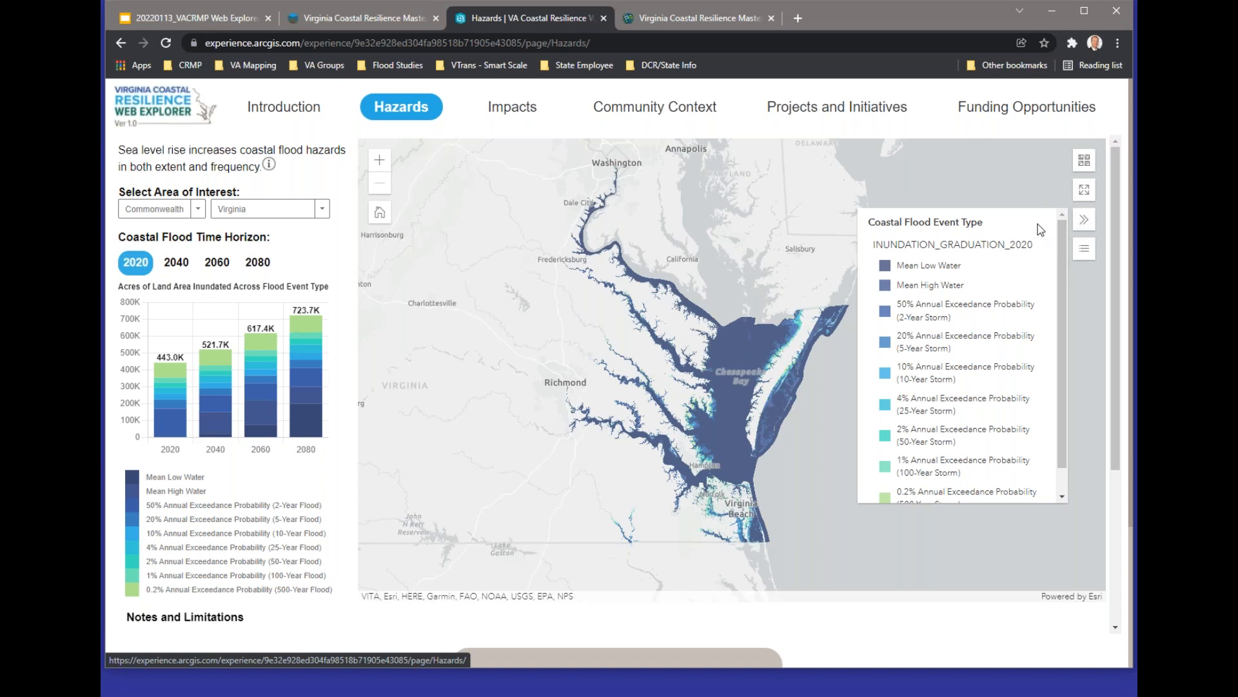
scroll(1064, 248, "down", 1)
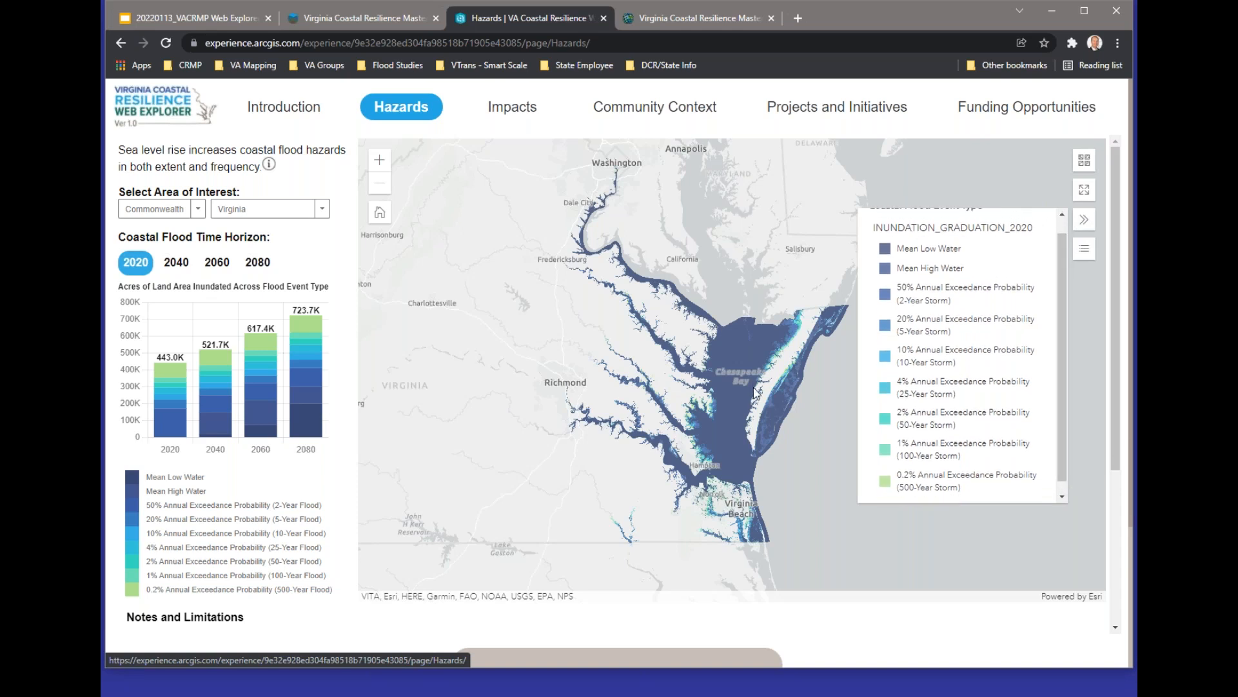
scroll(1065, 300, "up", 1)
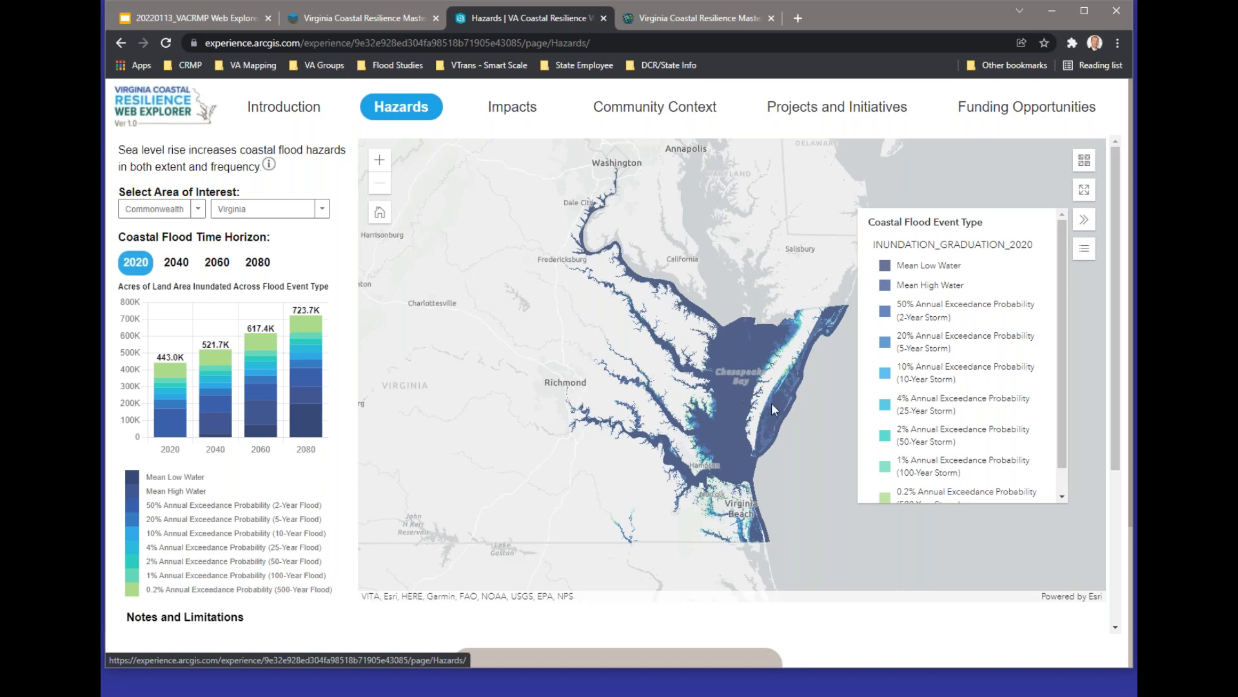
scroll(776, 397, "up", 1)
scroll(776, 398, "up", 1)
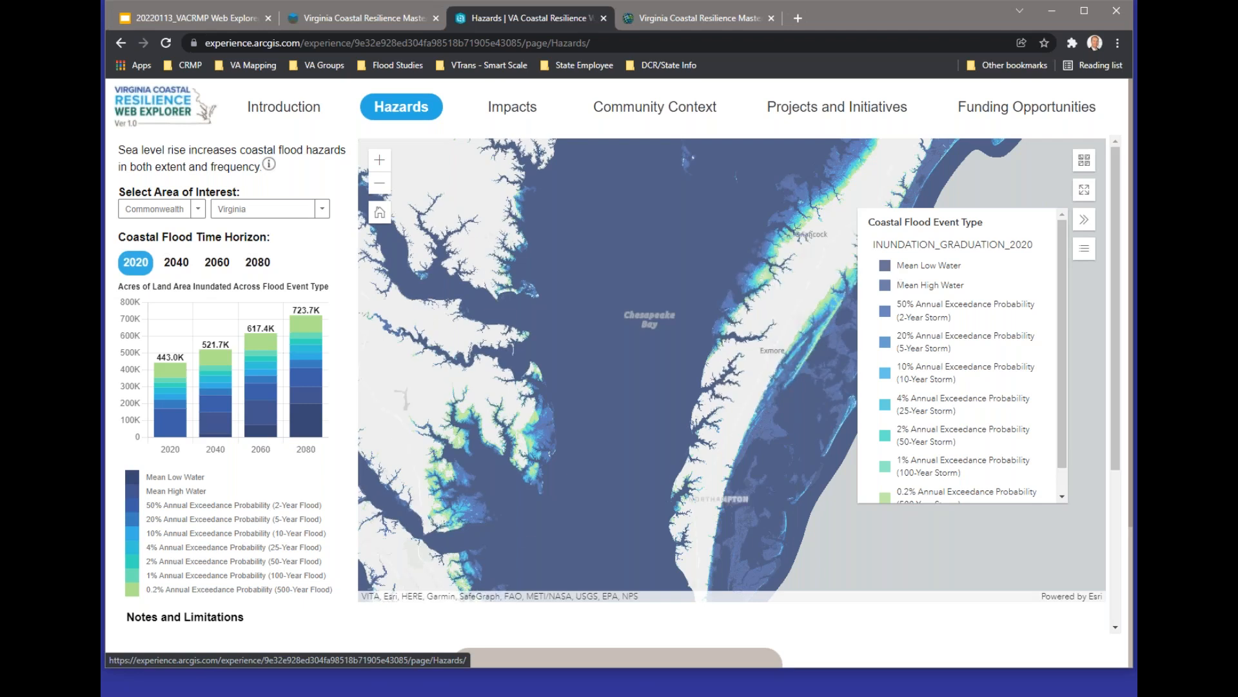
scroll(961, 355, "down", 1)
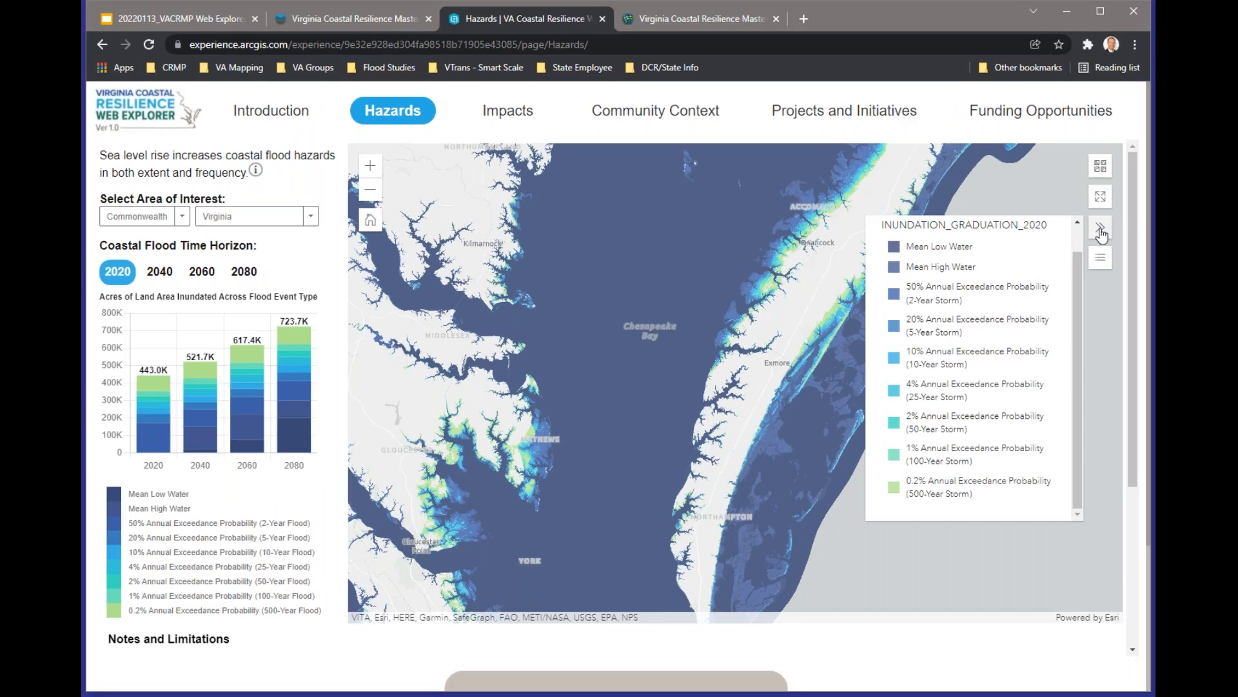
- Collapse the Hazards map's legend, expand it once more, and leave it hidden
left_click(1085, 222)
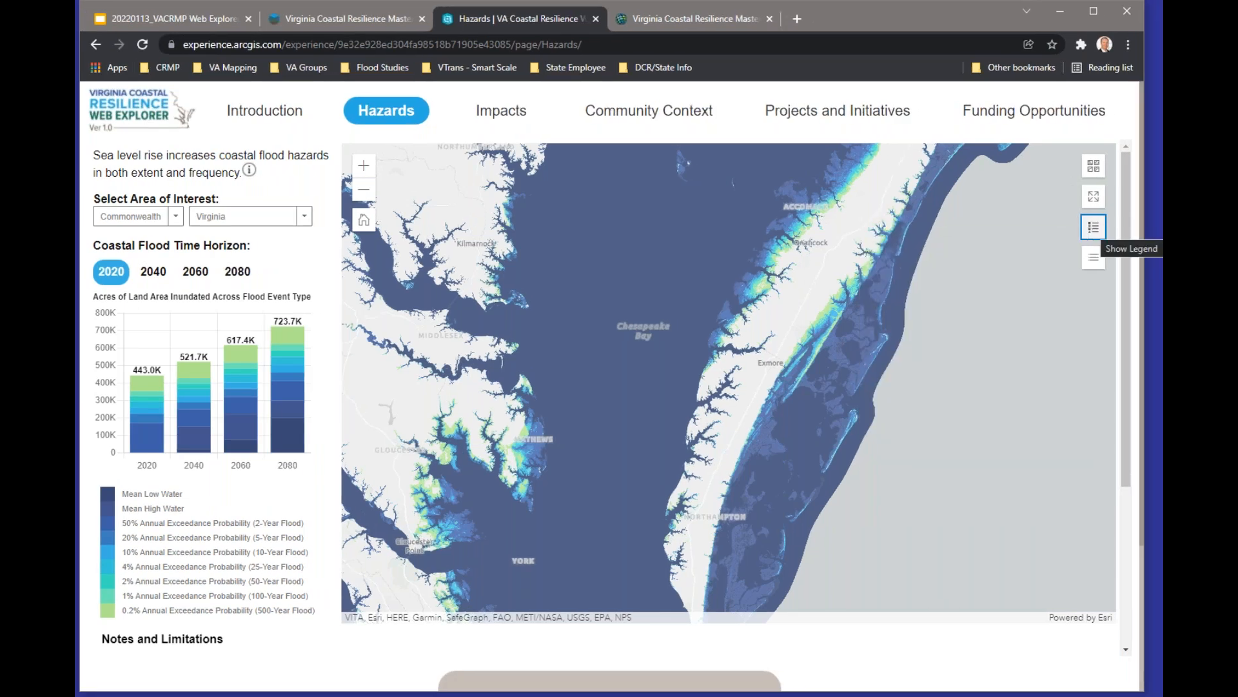
left_click(1094, 235)
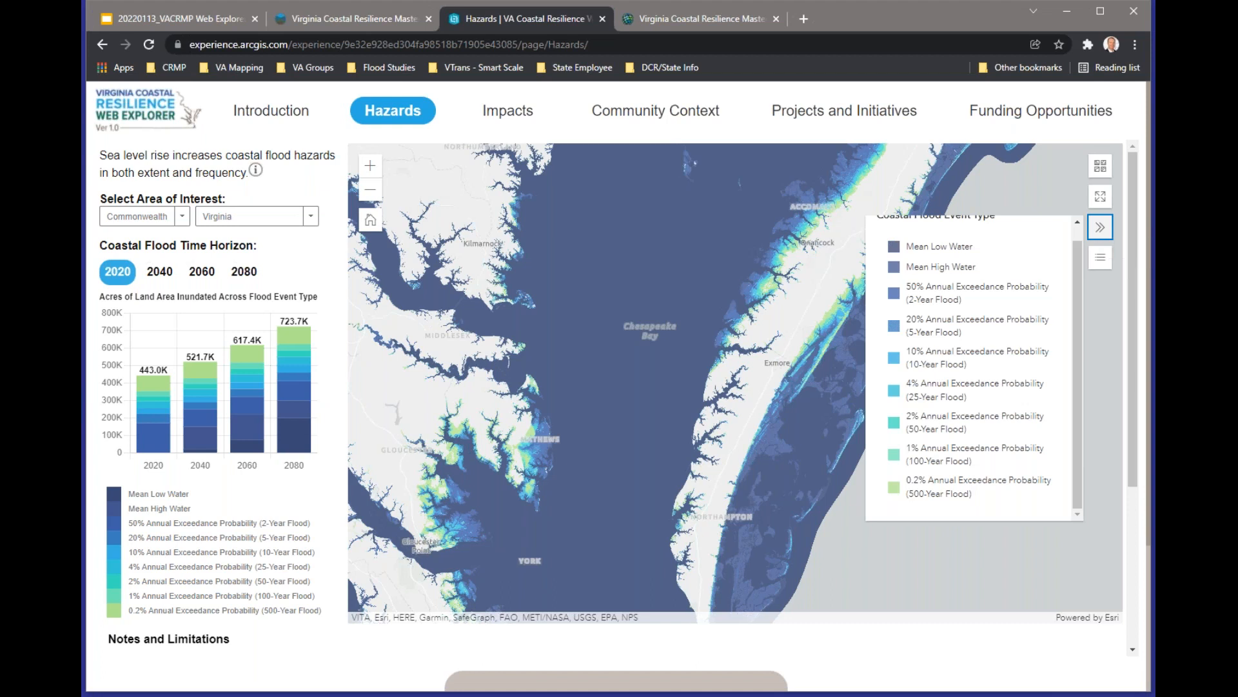
left_click(1095, 234)
- Preview the Imagery and Imagery Hybrid basemaps, restore the Light Gray Canvas basemap and close the basemap gallery
left_click(1102, 171)
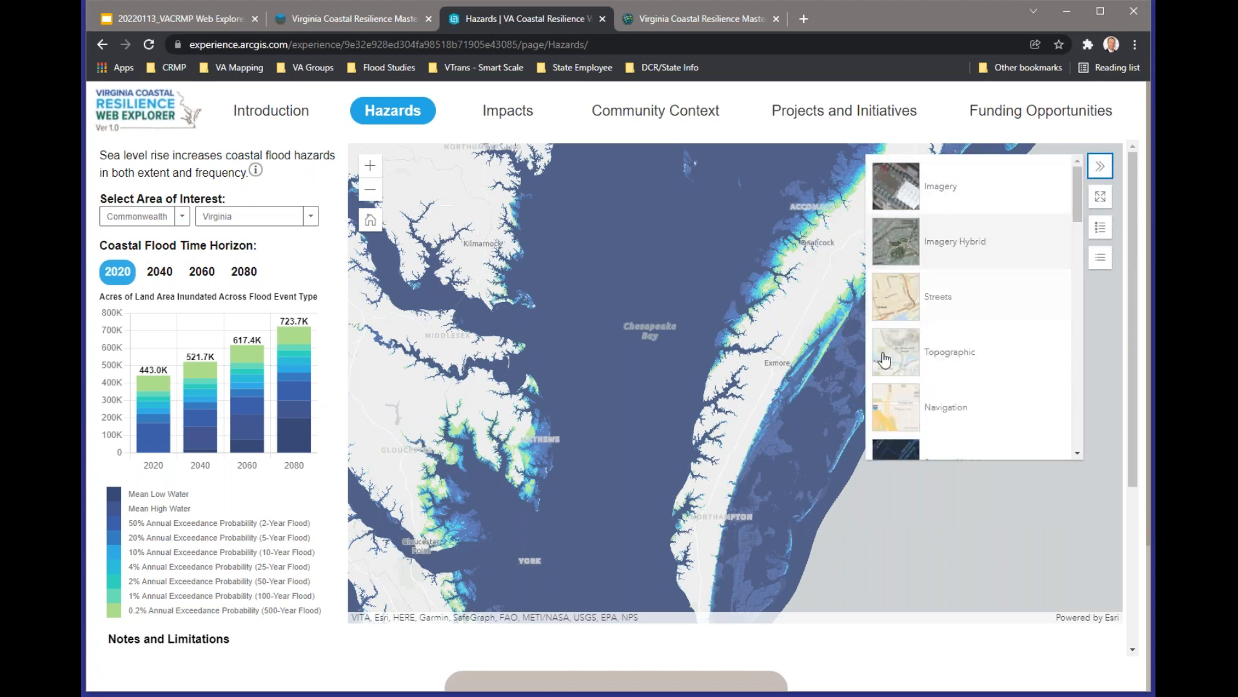
scroll(899, 336, "down", 3)
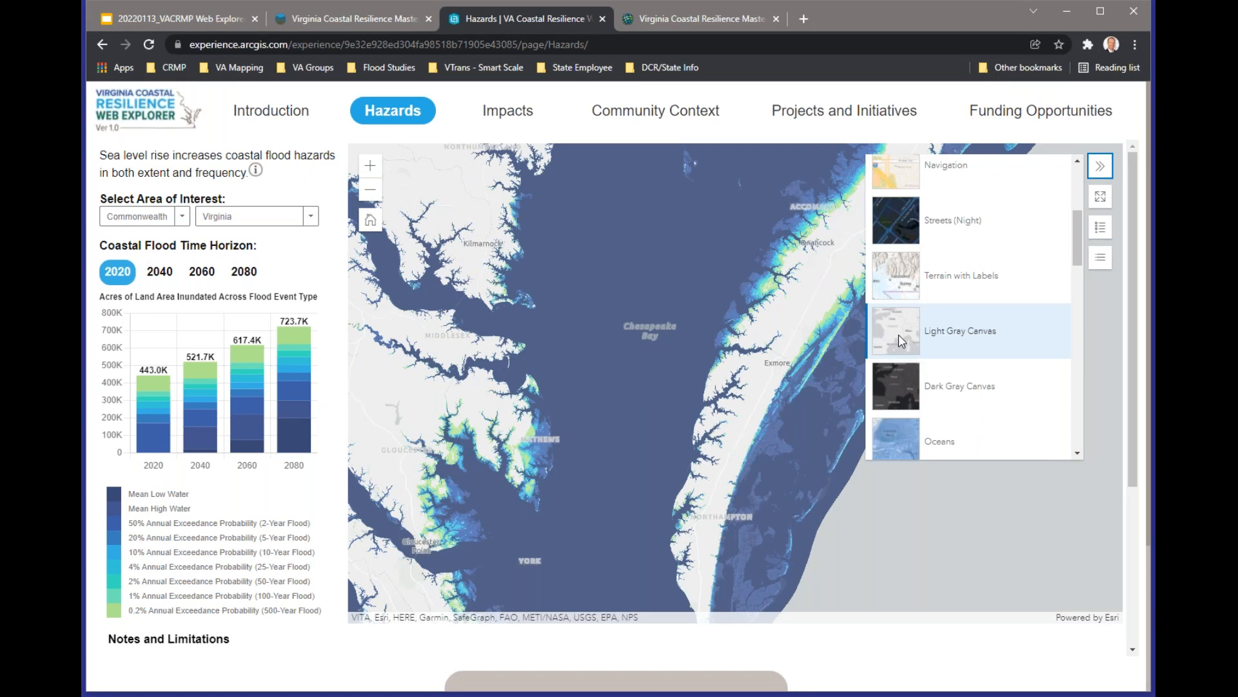
scroll(899, 334, "up", 3)
left_click(897, 186)
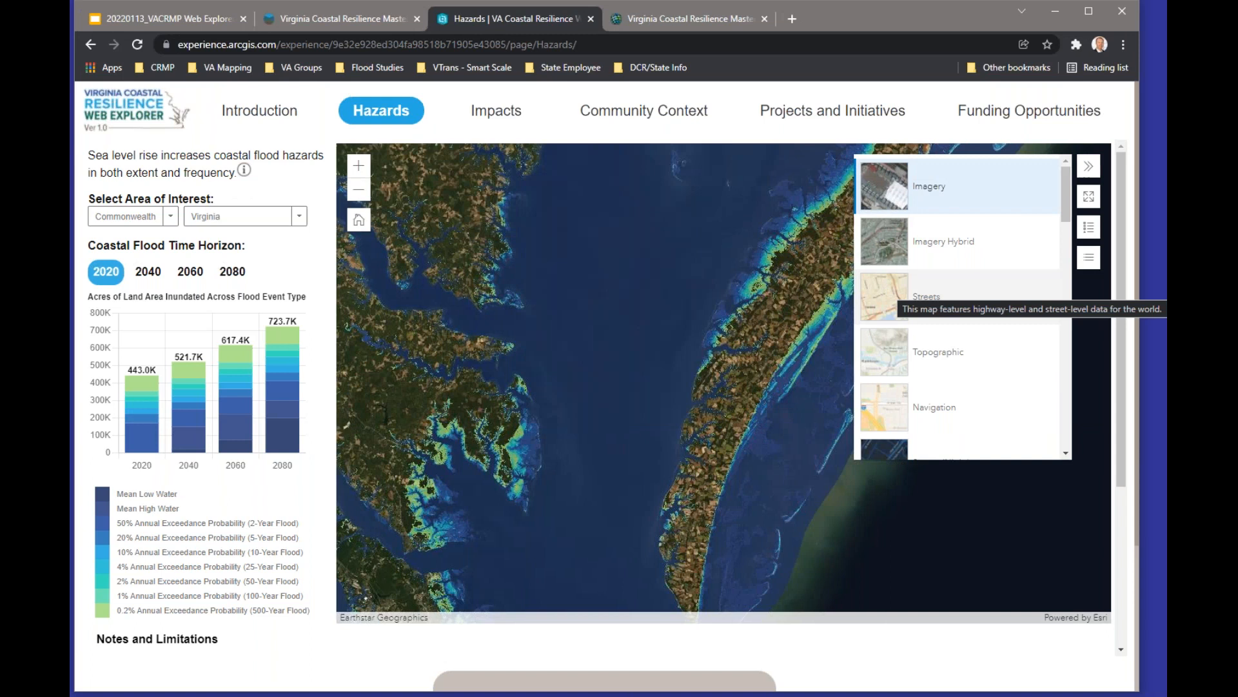
left_click(895, 241)
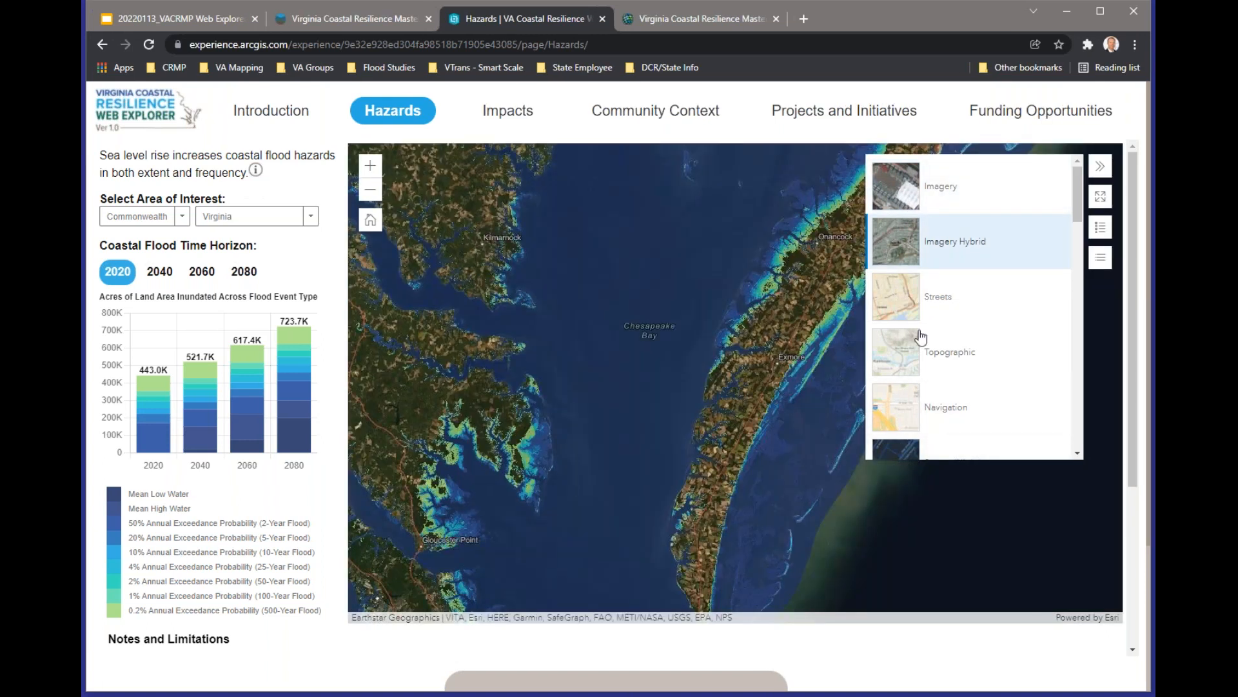
scroll(896, 344, "down", 4)
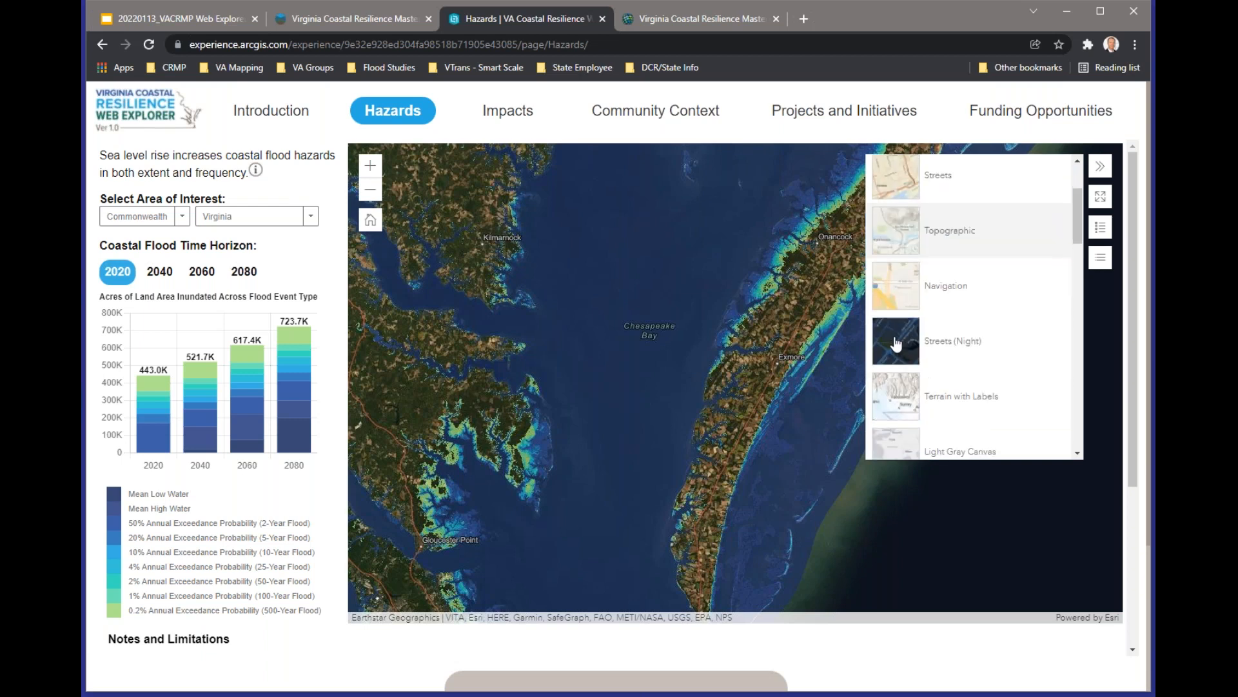
left_click(896, 344)
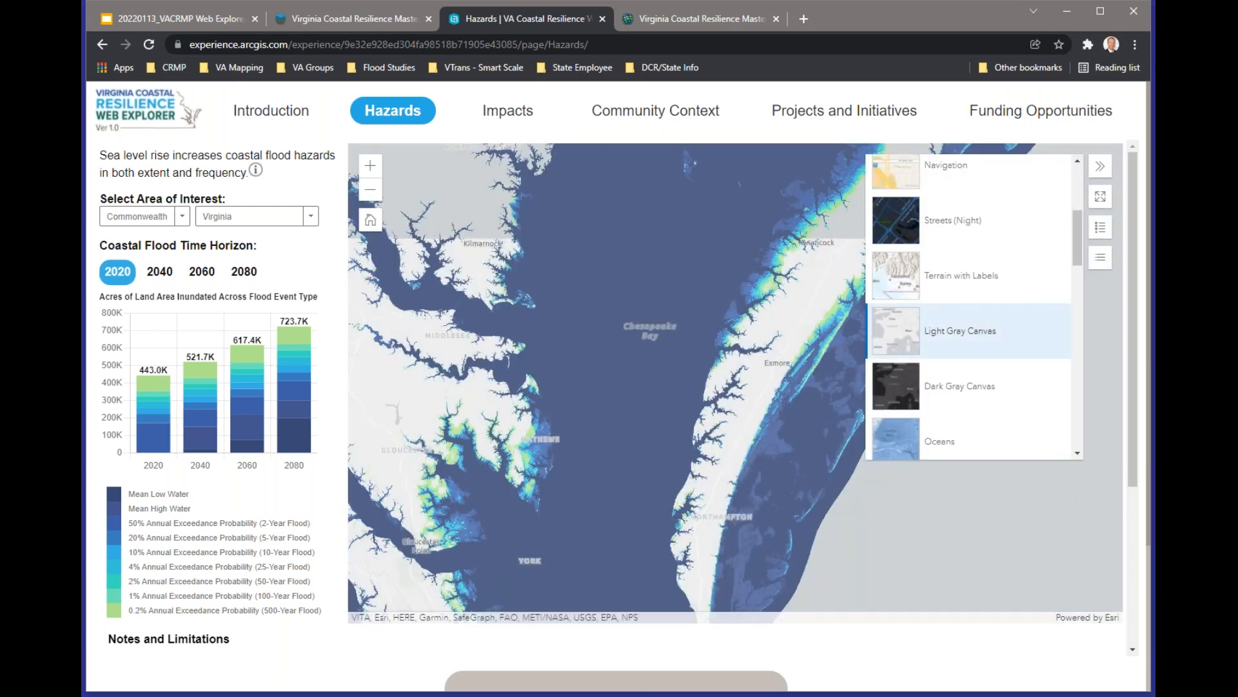
left_click(1100, 165)
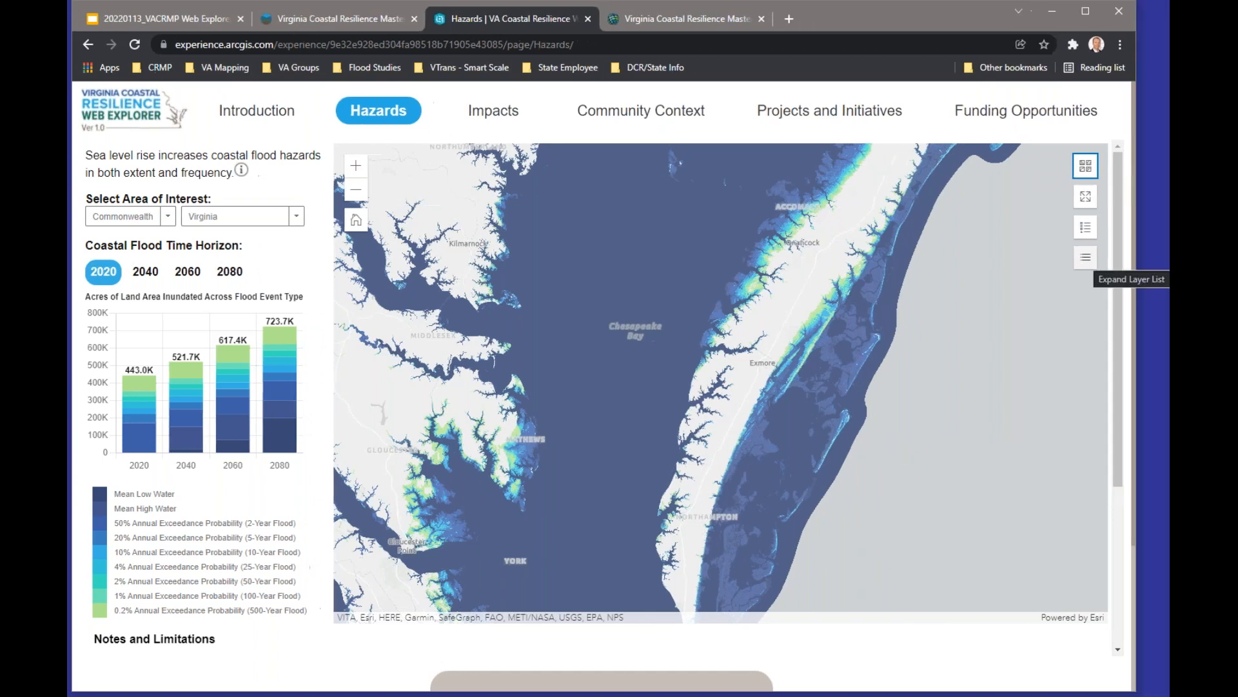
- Open the Hazards map's layer list and toggle the Coastal Flood Event Type layer off and back on
left_click(1085, 257)
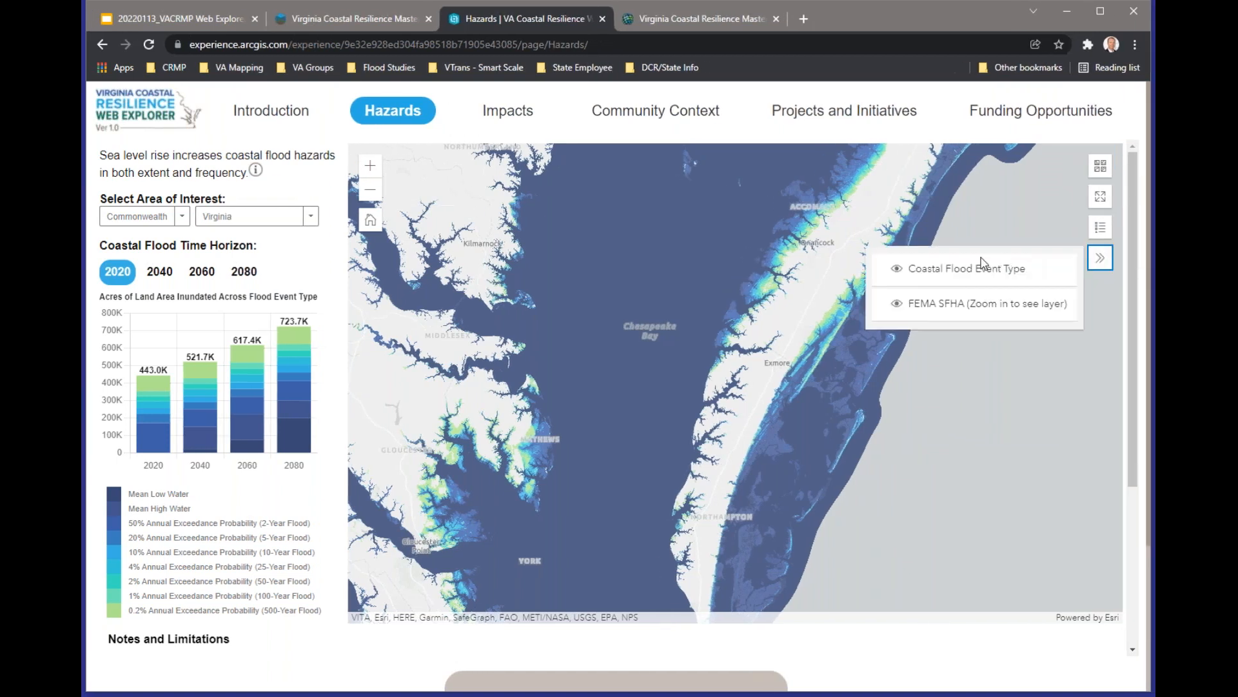
left_click(884, 278)
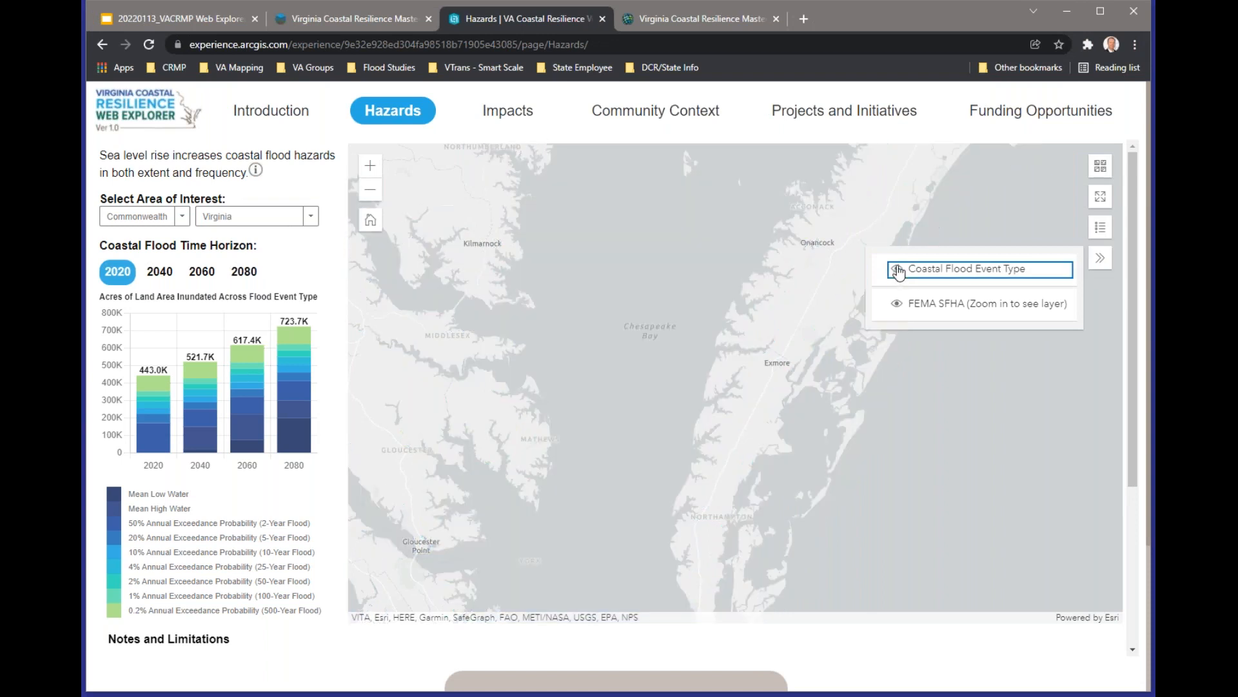
left_click(898, 270)
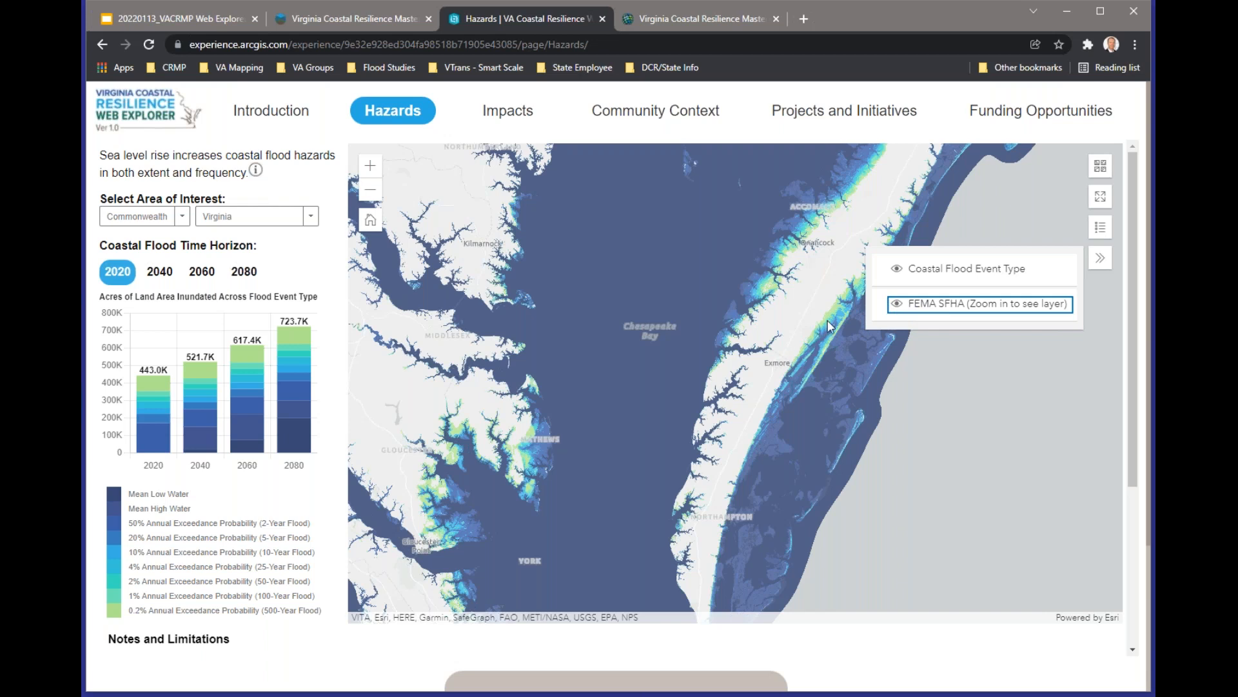
- Around Willis Wharf, hide the Coastal Flood Event Type and FEMA SFHA layers, and turn Coastal Flood Event Type back on
scroll(796, 362, "up", 1)
scroll(778, 354, "up", 1)
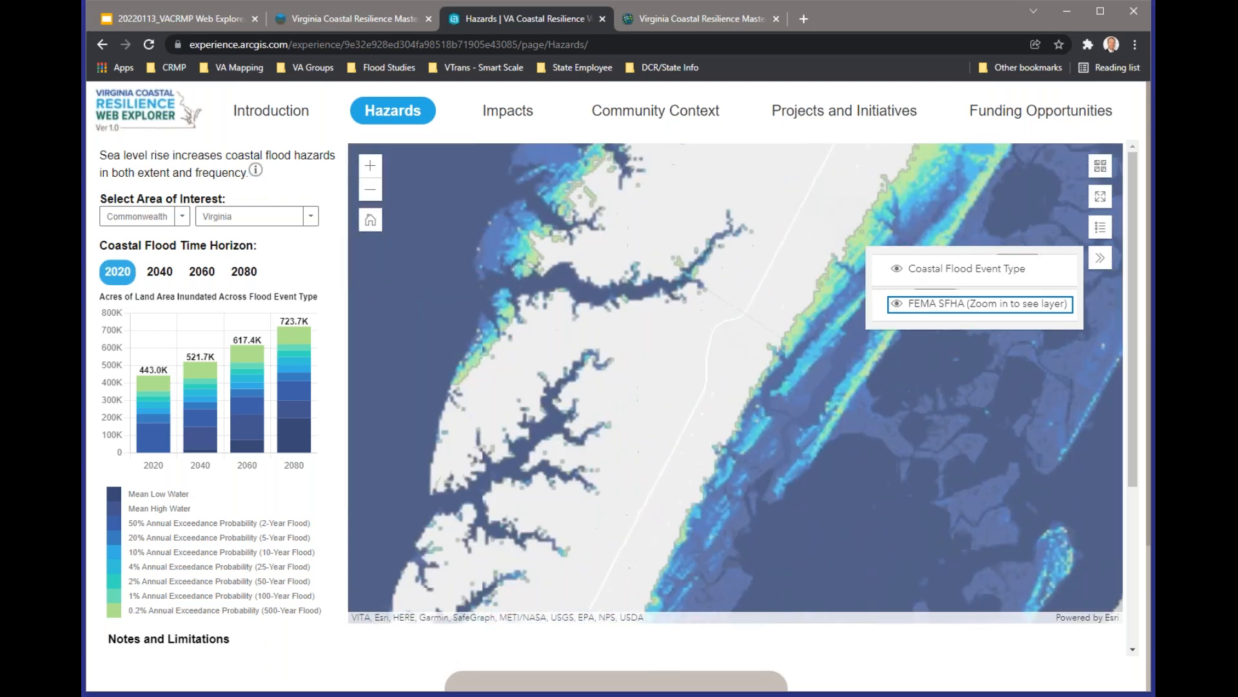
scroll(779, 354, "up", 1)
scroll(779, 354, "down", 1)
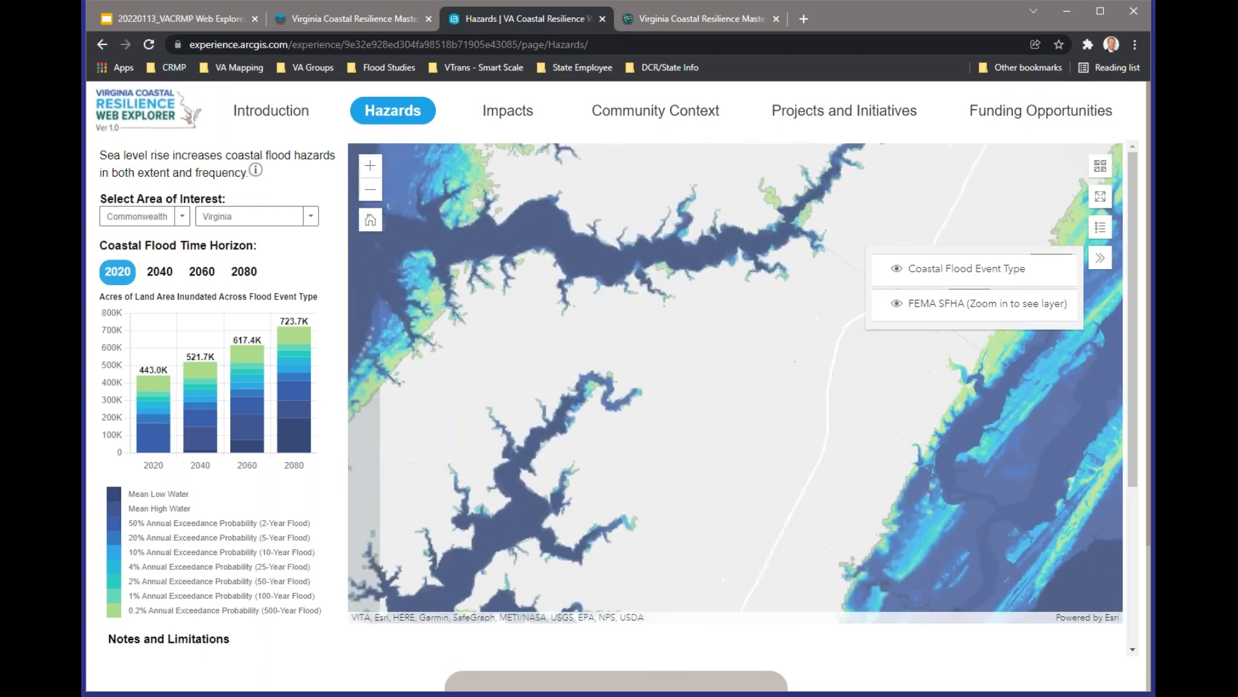
scroll(957, 437, "up", 4)
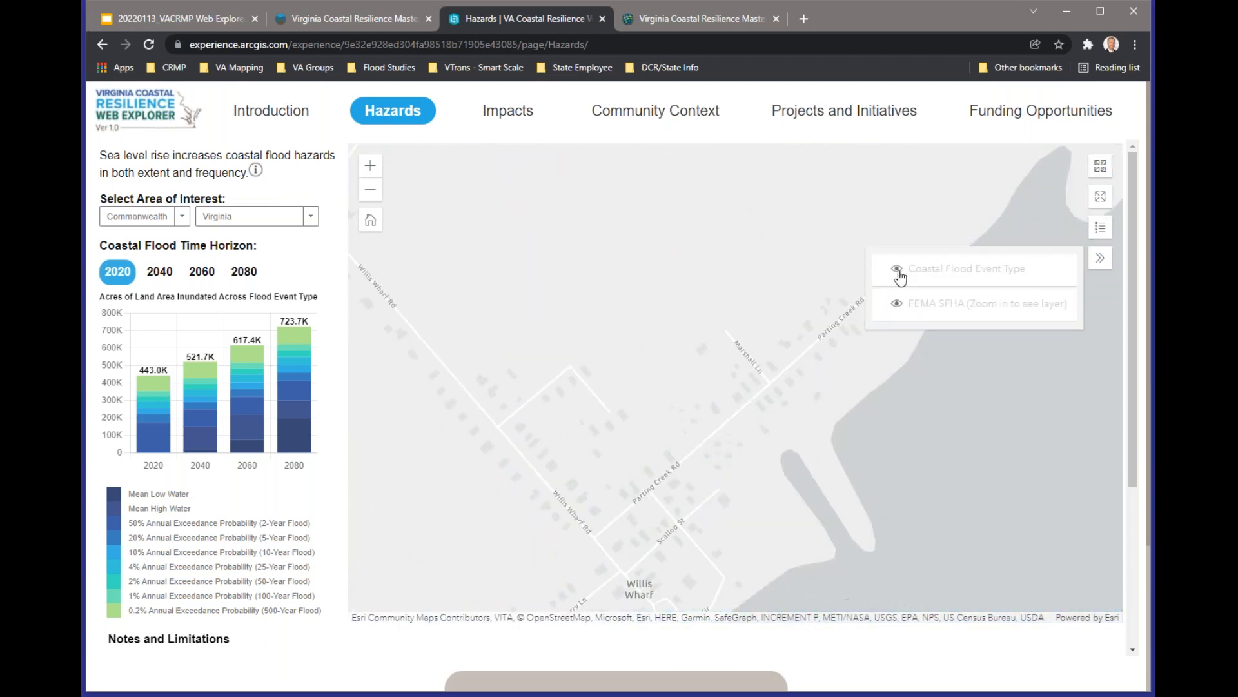
scroll(881, 373, "down", 1)
scroll(867, 385, "down", 1)
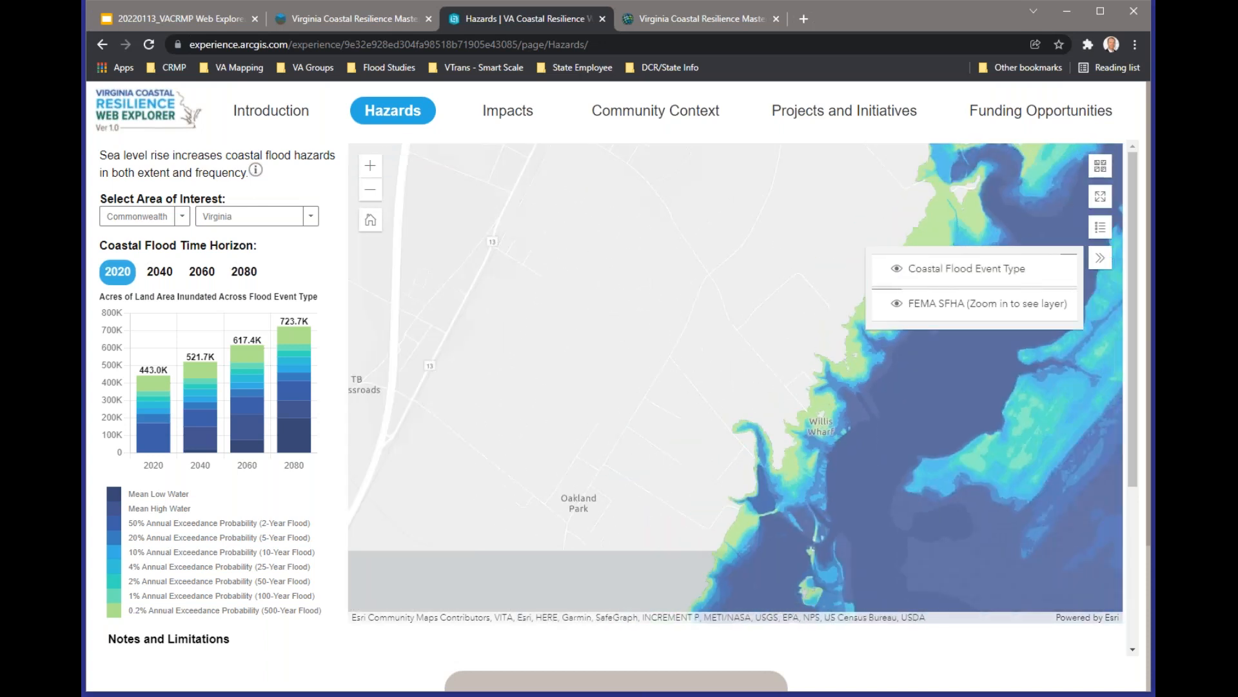
left_click(896, 268)
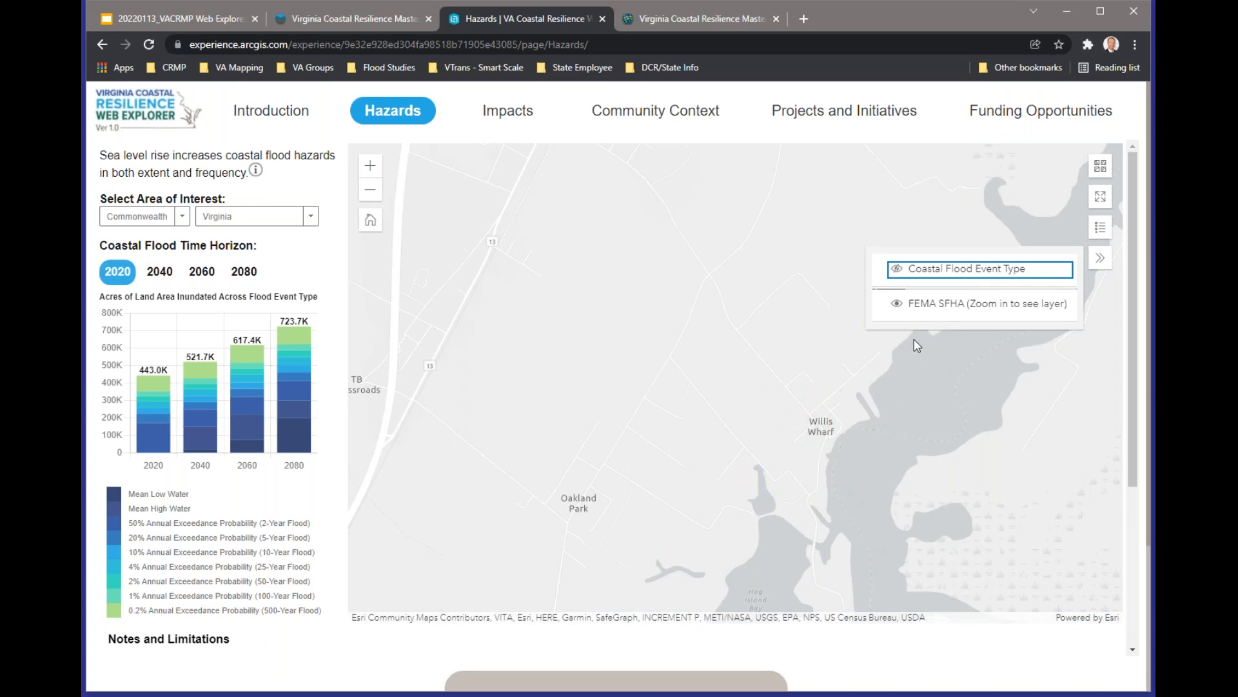
left_click(898, 304)
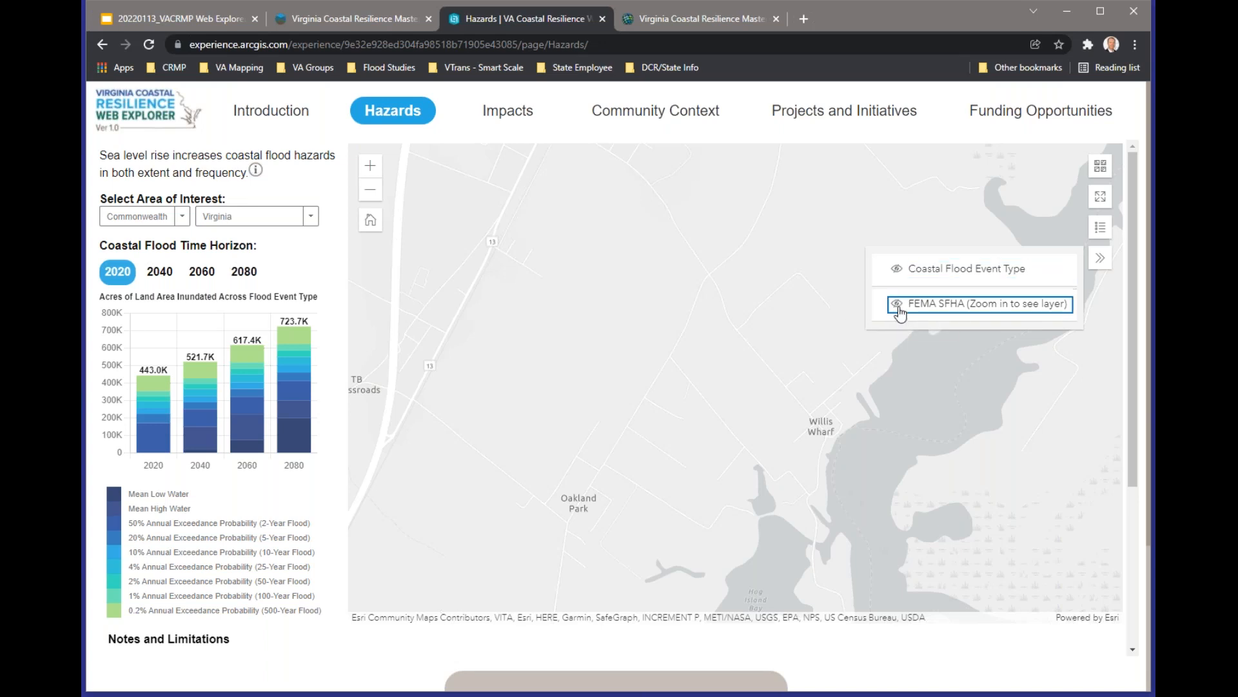
left_click(898, 270)
- Close the layer list and set the area of interest to the Accomack-Northampton PDC/RC
scroll(768, 345, "down", 1)
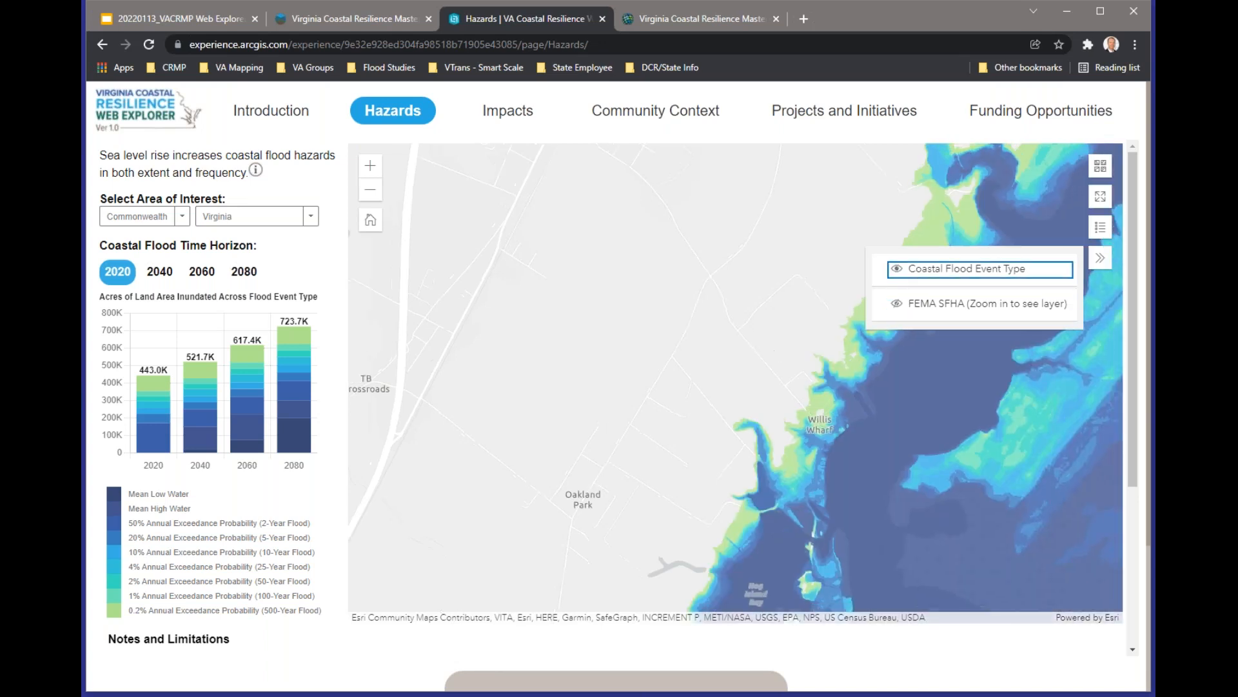
scroll(768, 345, "down", 2)
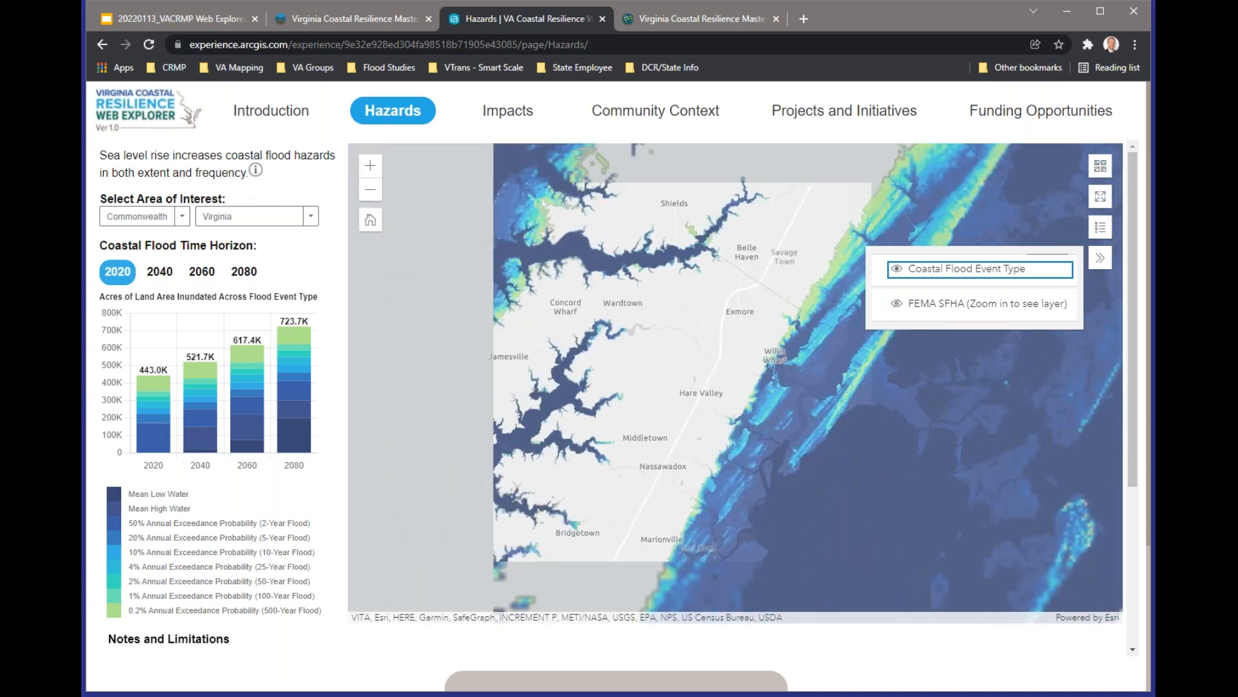
scroll(739, 332, "down", 1)
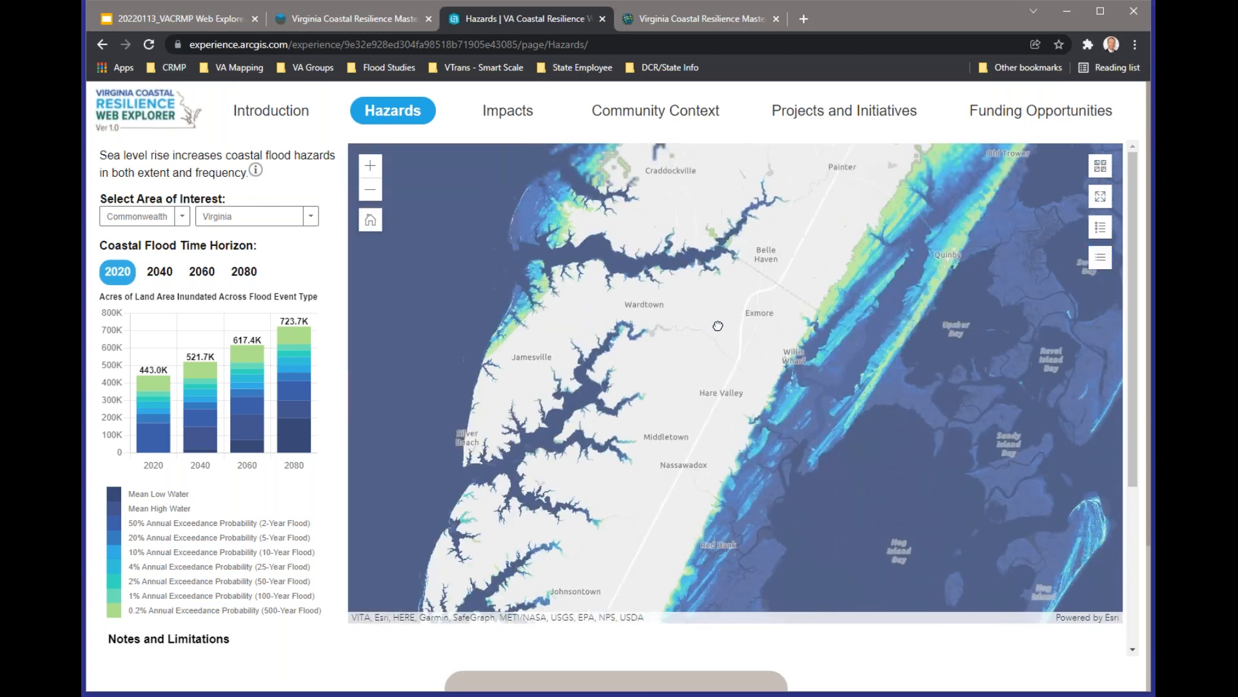
left_click_drag(739, 333, 1019, 332)
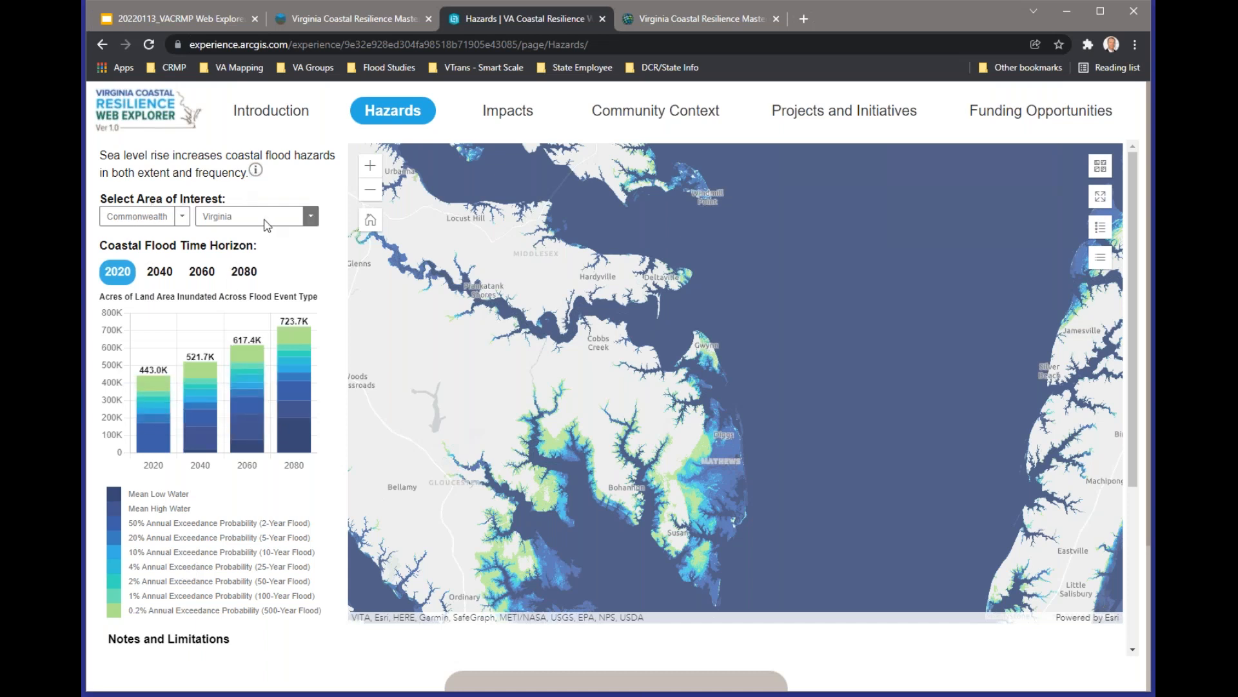
left_click(184, 217)
left_click(251, 216)
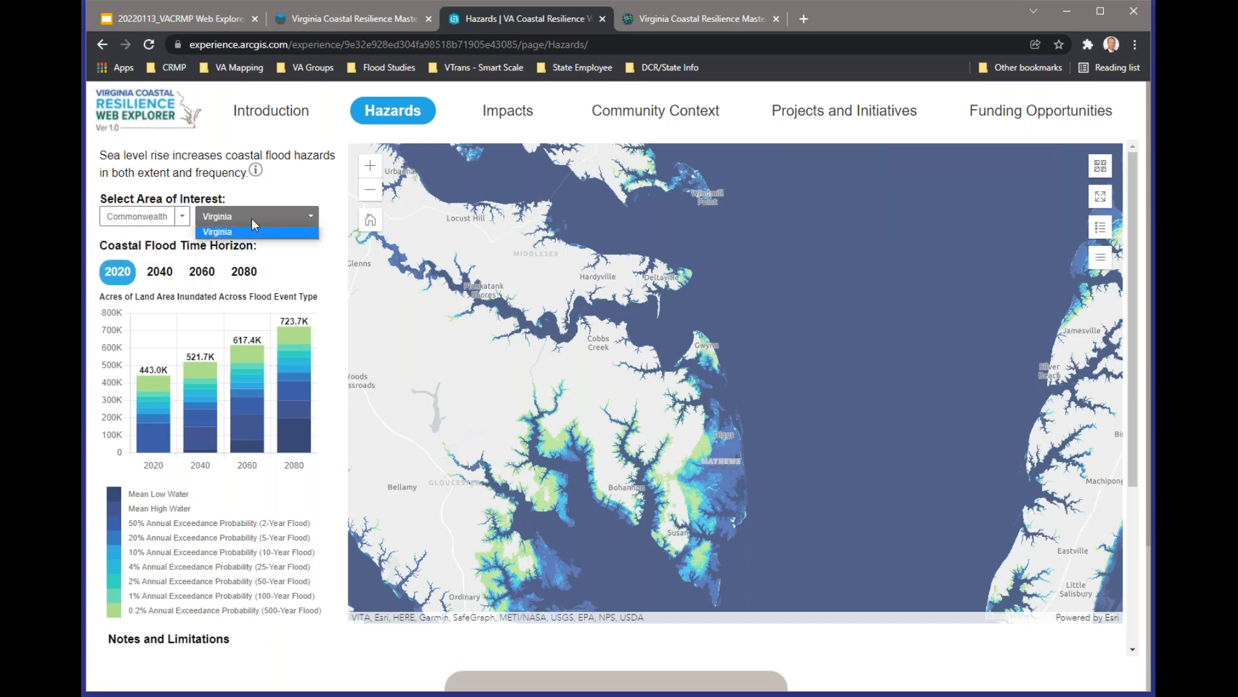
left_click(253, 236)
left_click(183, 219)
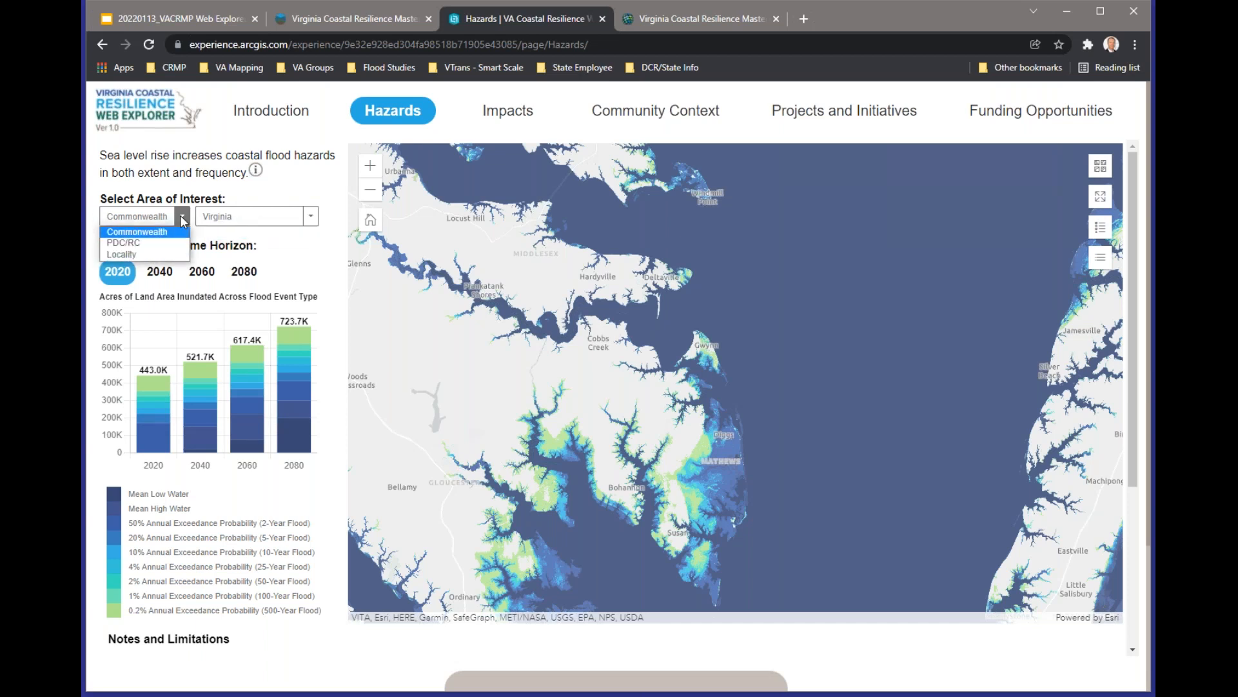
left_click(162, 243)
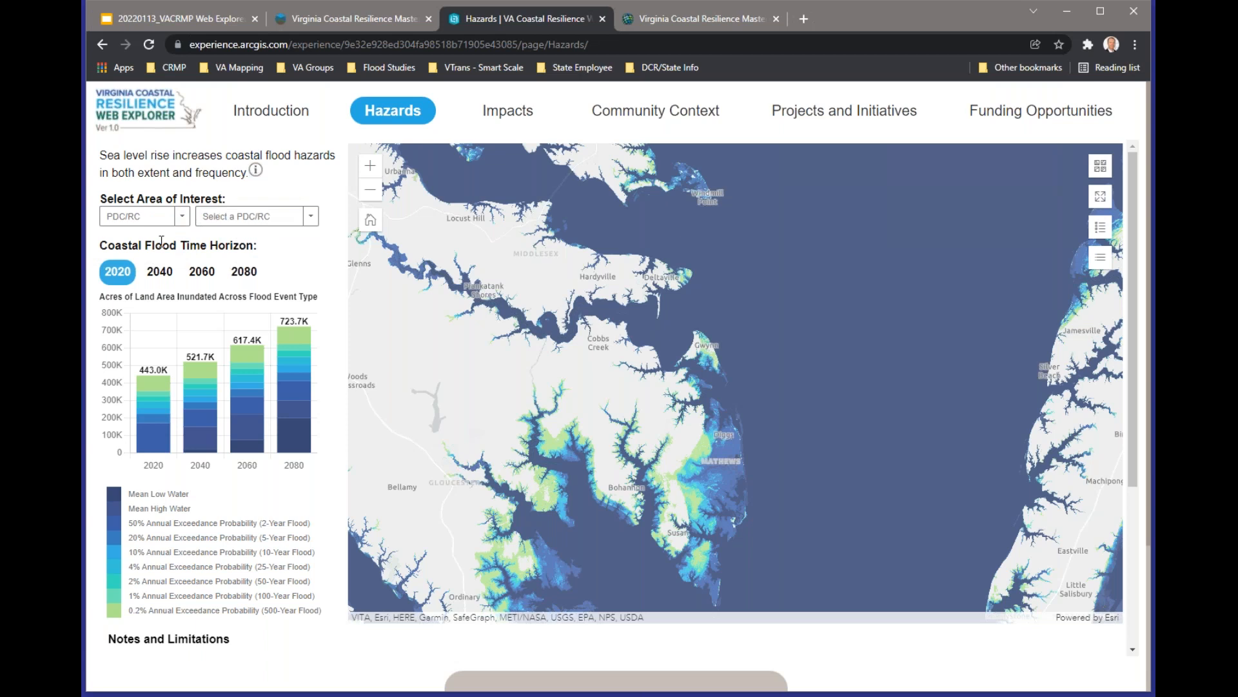
left_click(313, 218)
left_click(294, 243)
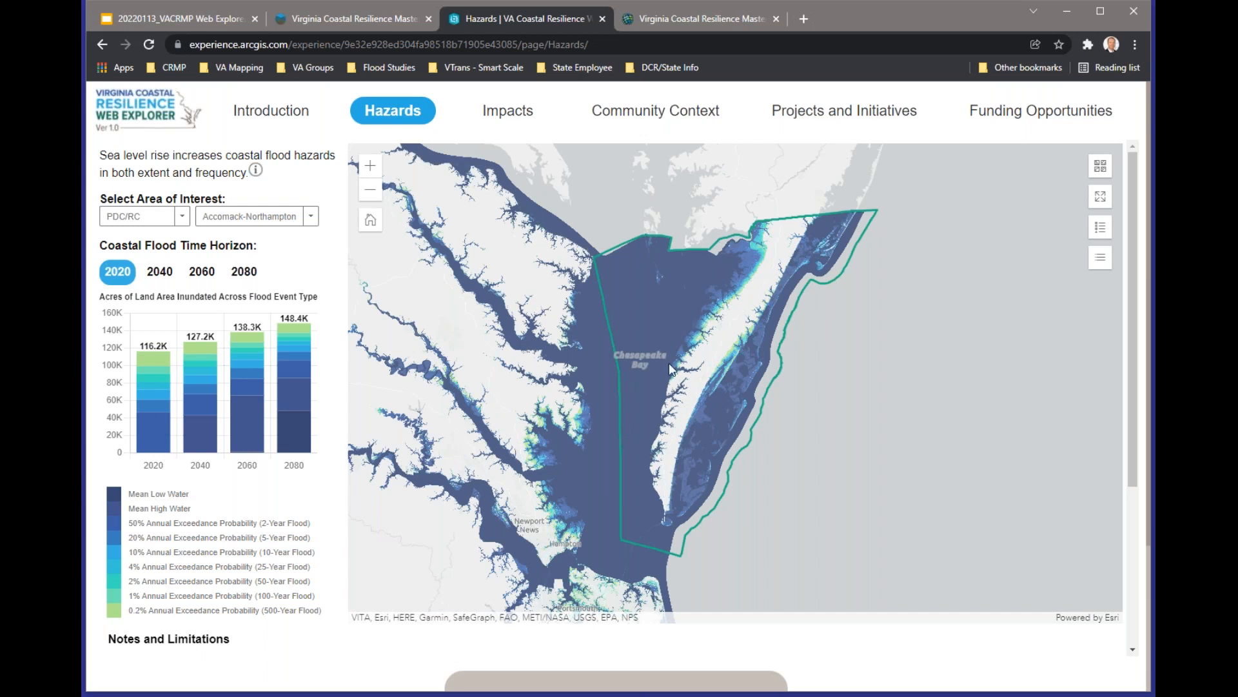
- Change the selected PDC/RC to the George Washington Regional Commission
mouse_move(208, 356)
left_click(311, 216)
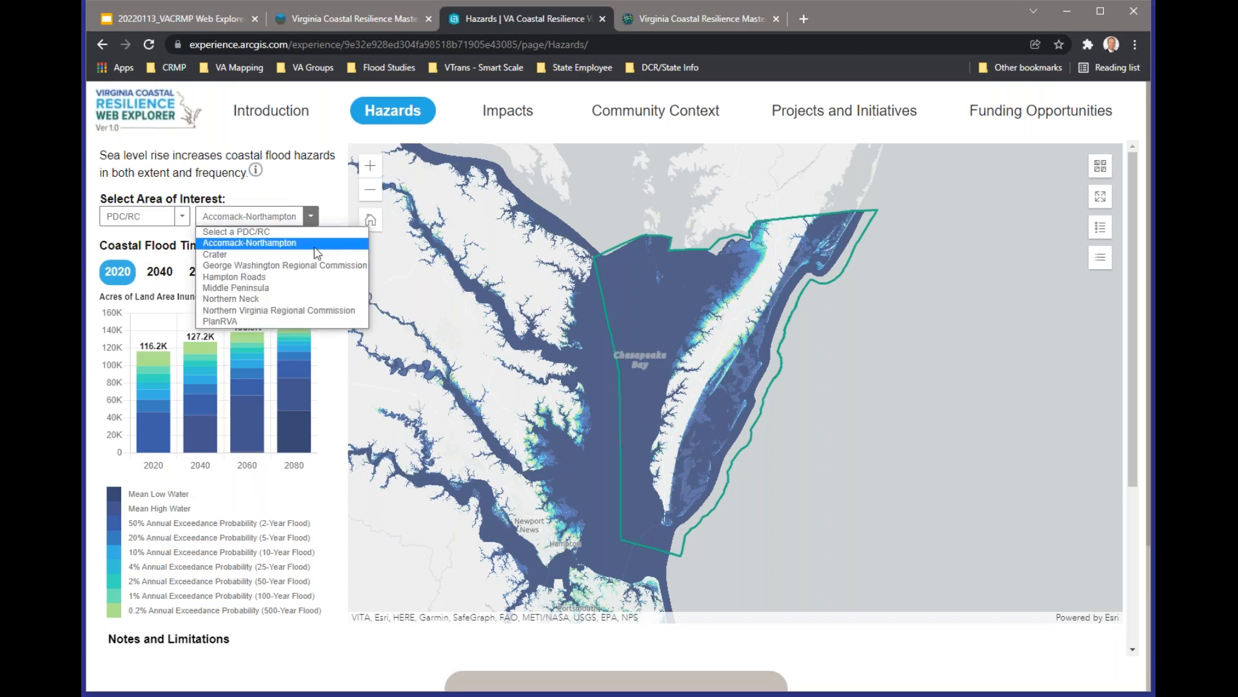
left_click(316, 265)
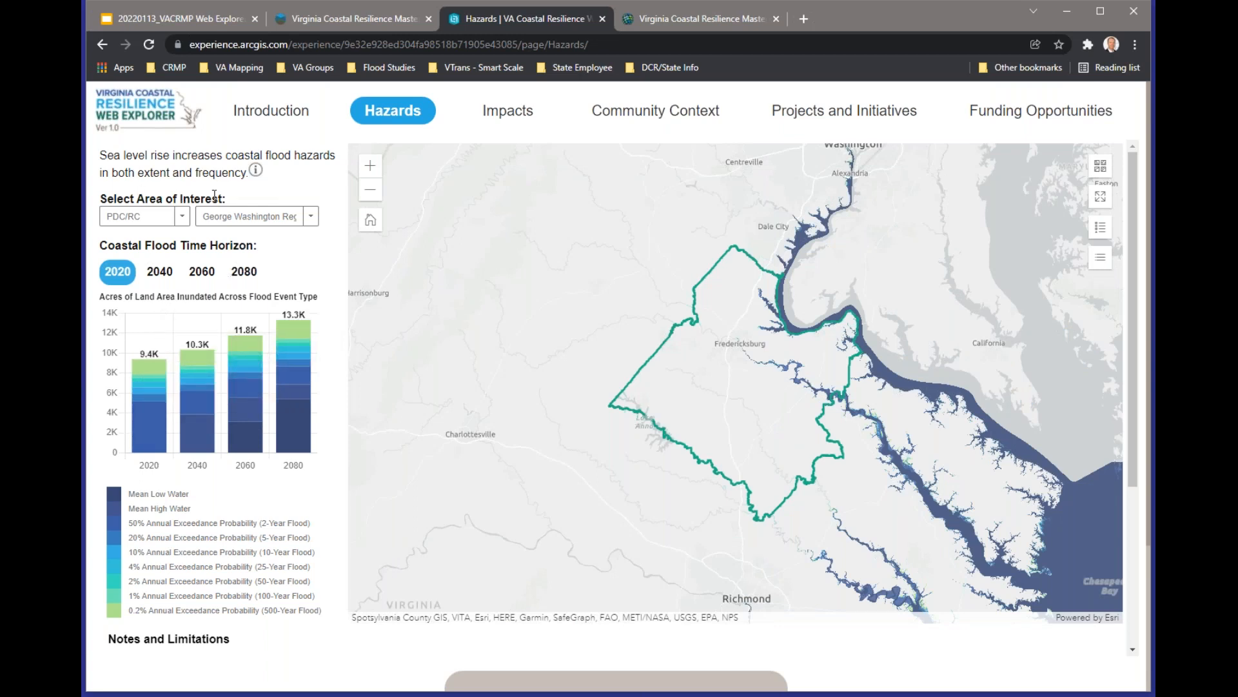
- Compare the 2080 and 2020 coastal flood time horizons around Chesapeake Bay and Virginia Beach, leaving 2080 selected
left_click_drag(787, 373, 703, 357)
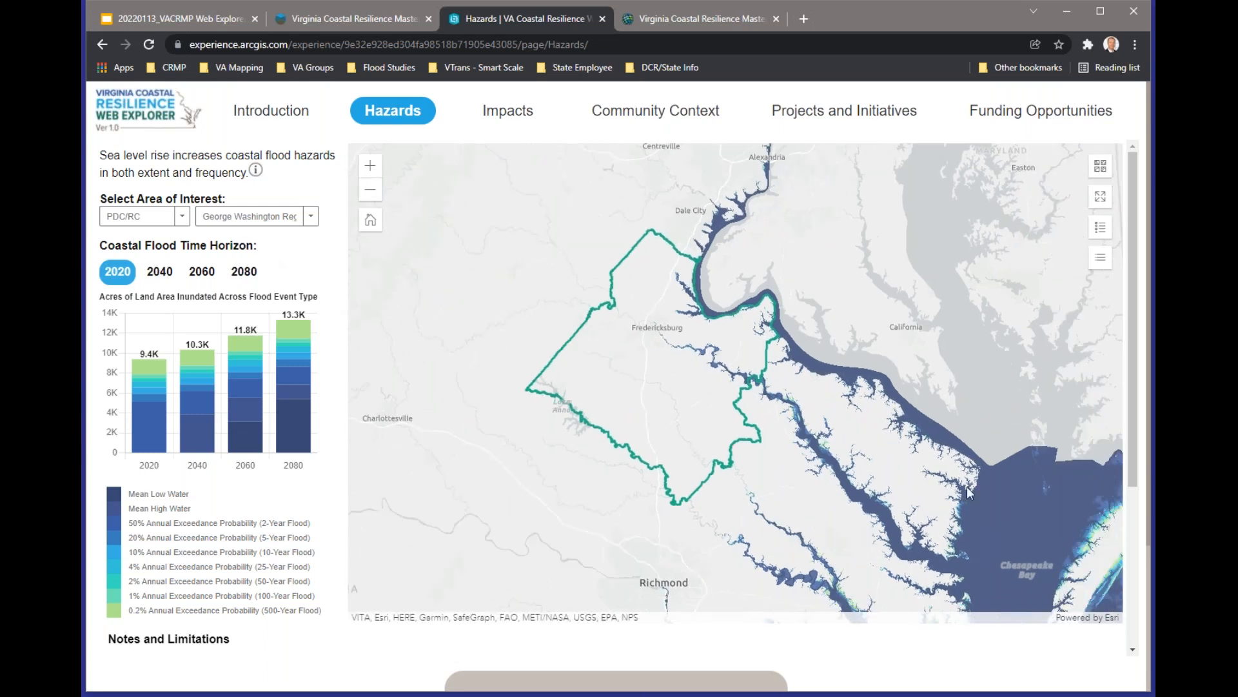
left_click_drag(850, 432, 661, 272)
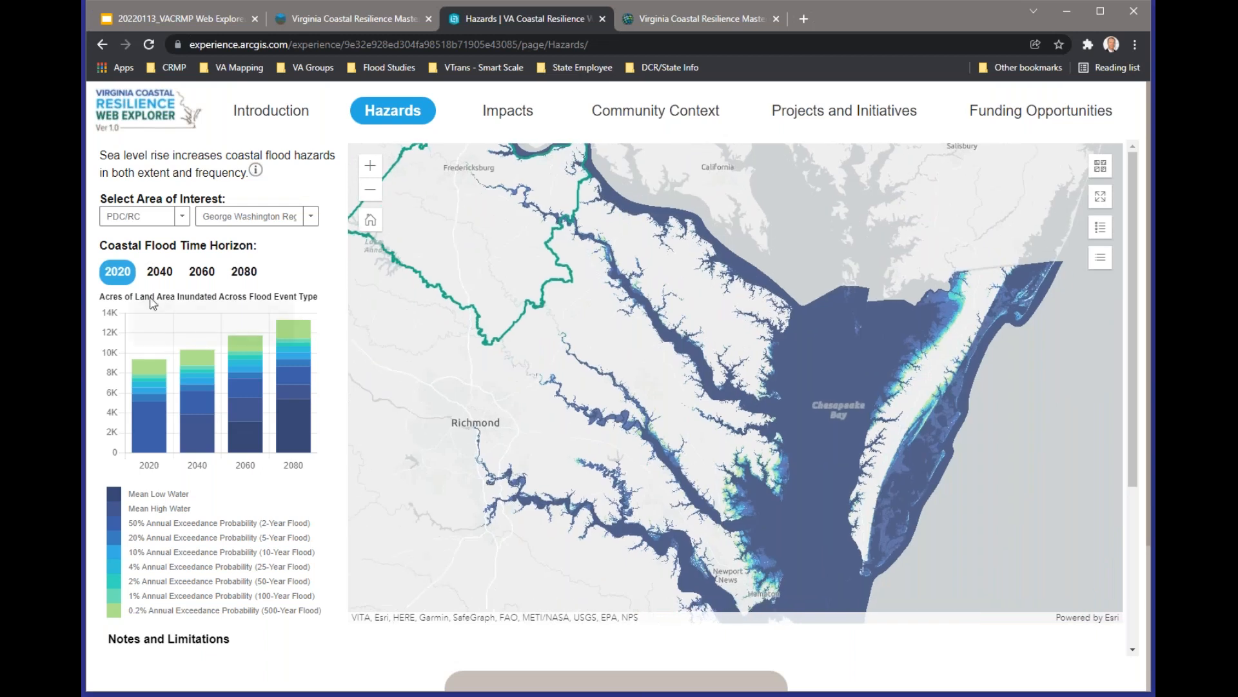
left_click(243, 274)
left_click_drag(916, 445, 937, 347)
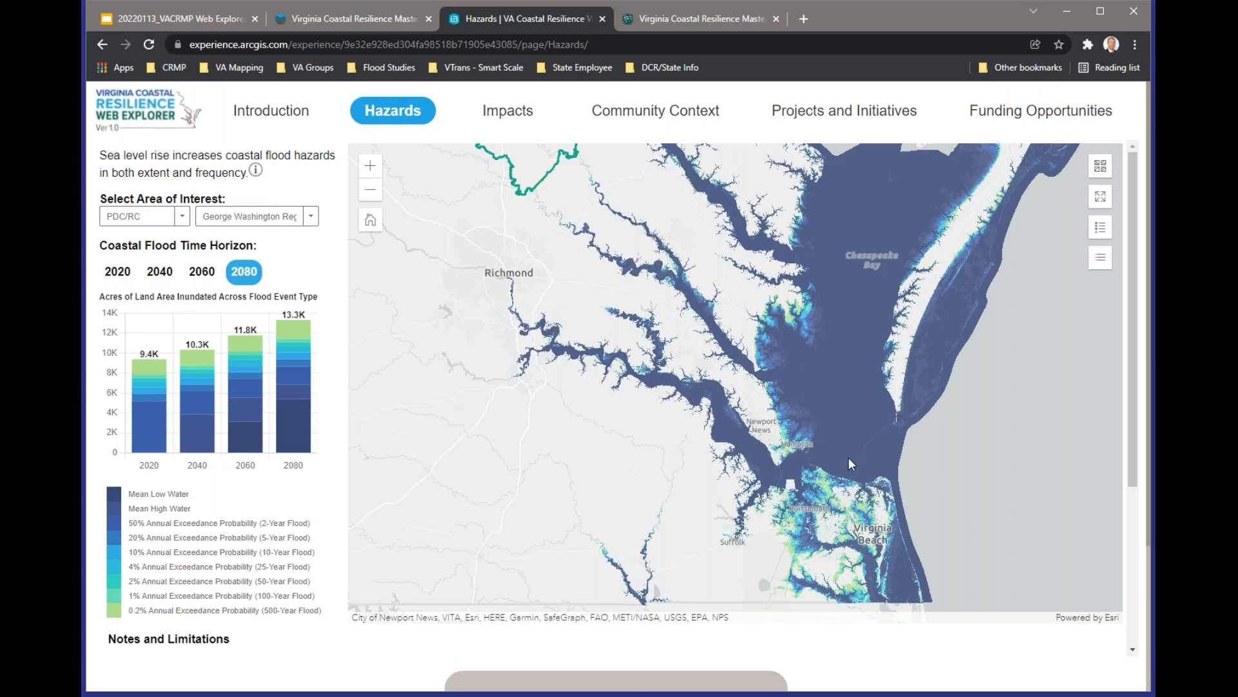
left_click(118, 271)
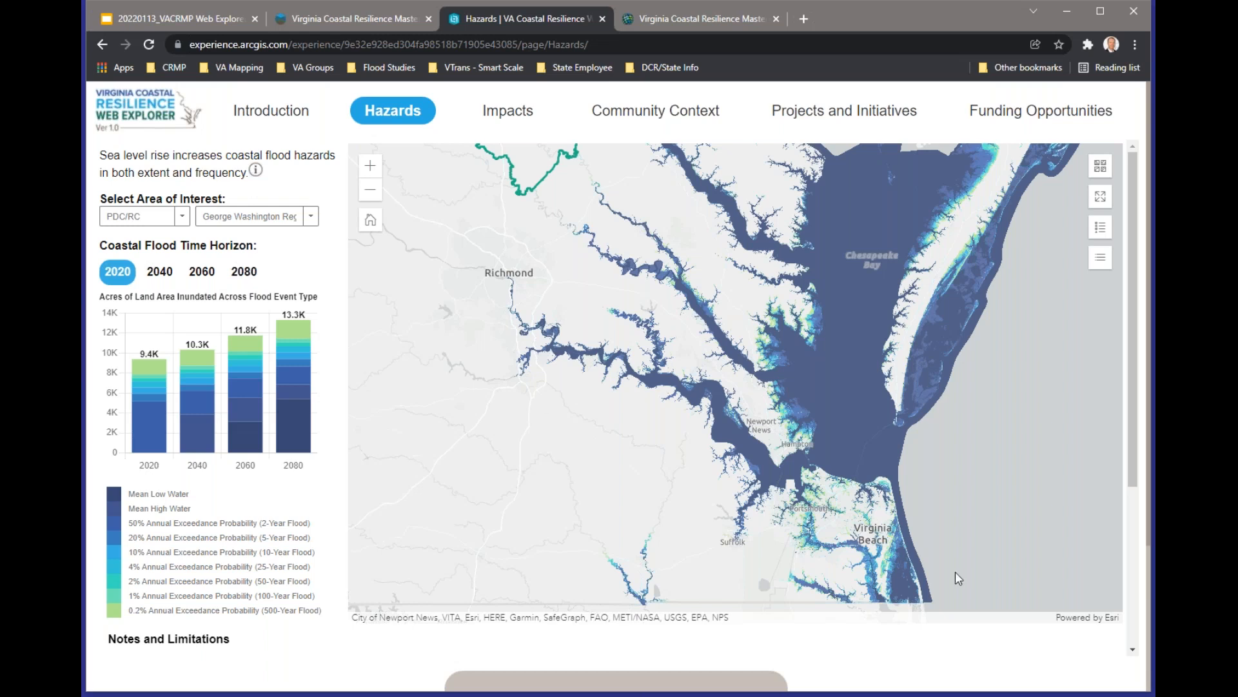
left_click(244, 274)
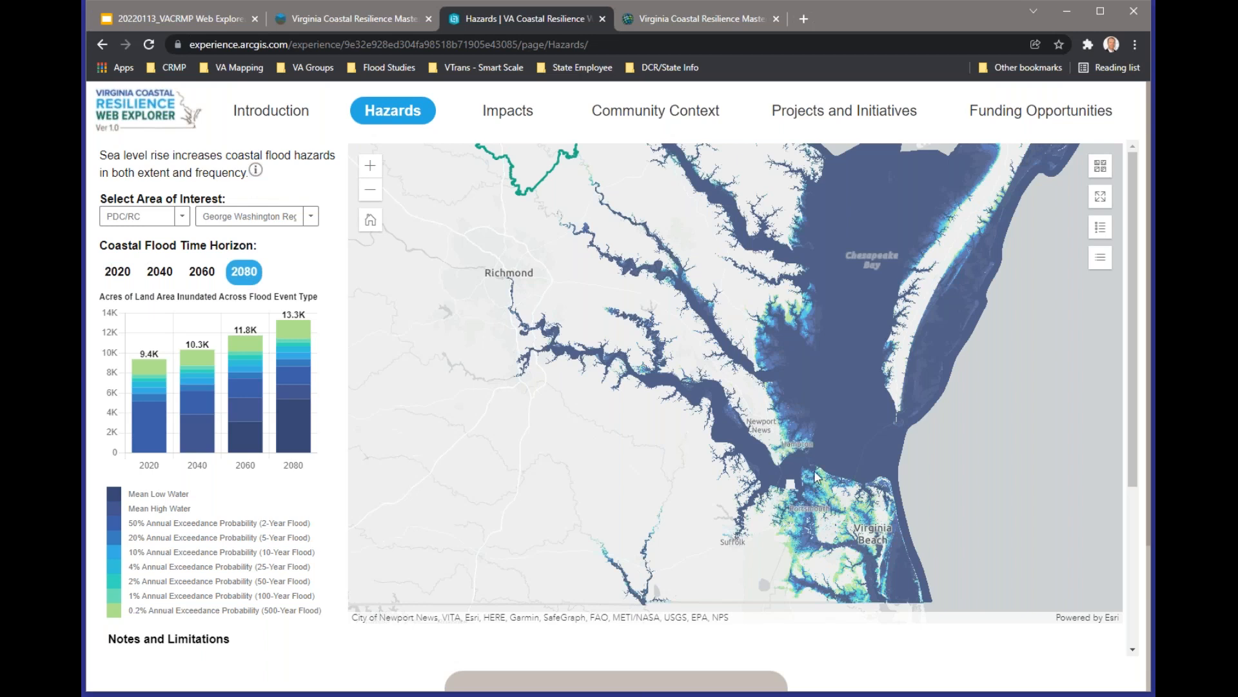
- Between Norfolk and Virginia Beach, show and hide the flood event legend, and check one flooded location's exposure details
scroll(816, 471, "up", 1)
scroll(816, 468, "up", 1)
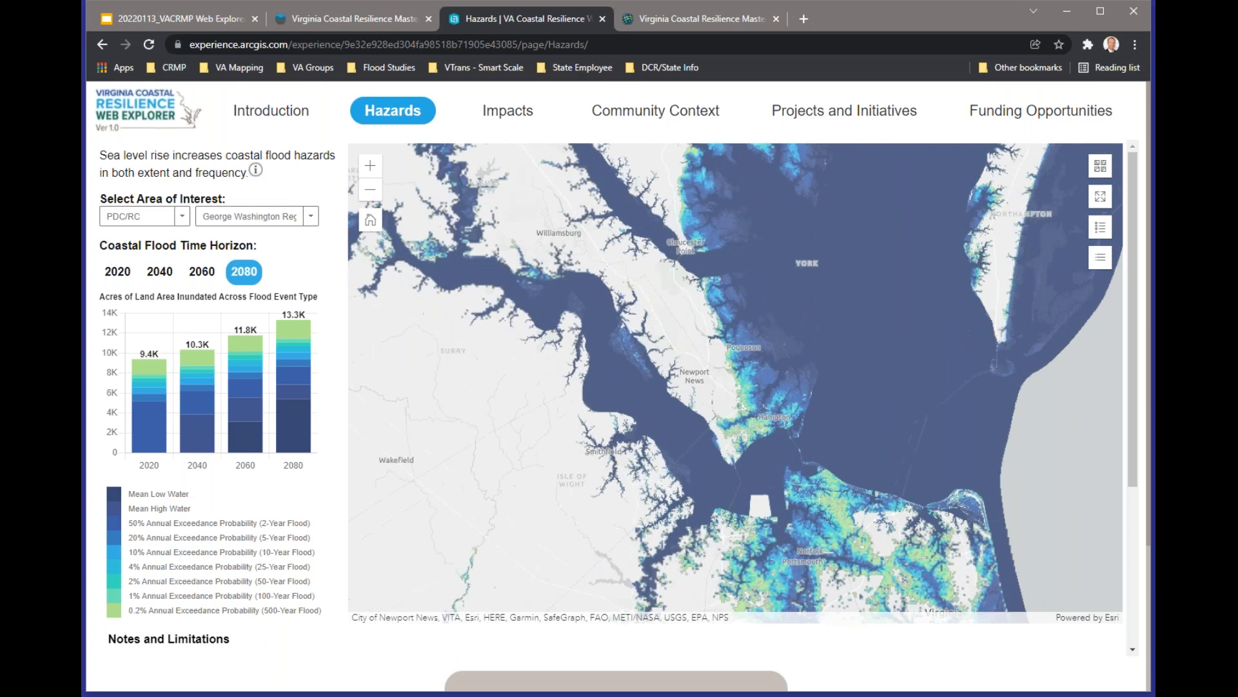
scroll(894, 485, "up", 1)
left_click_drag(894, 485, 642, 196)
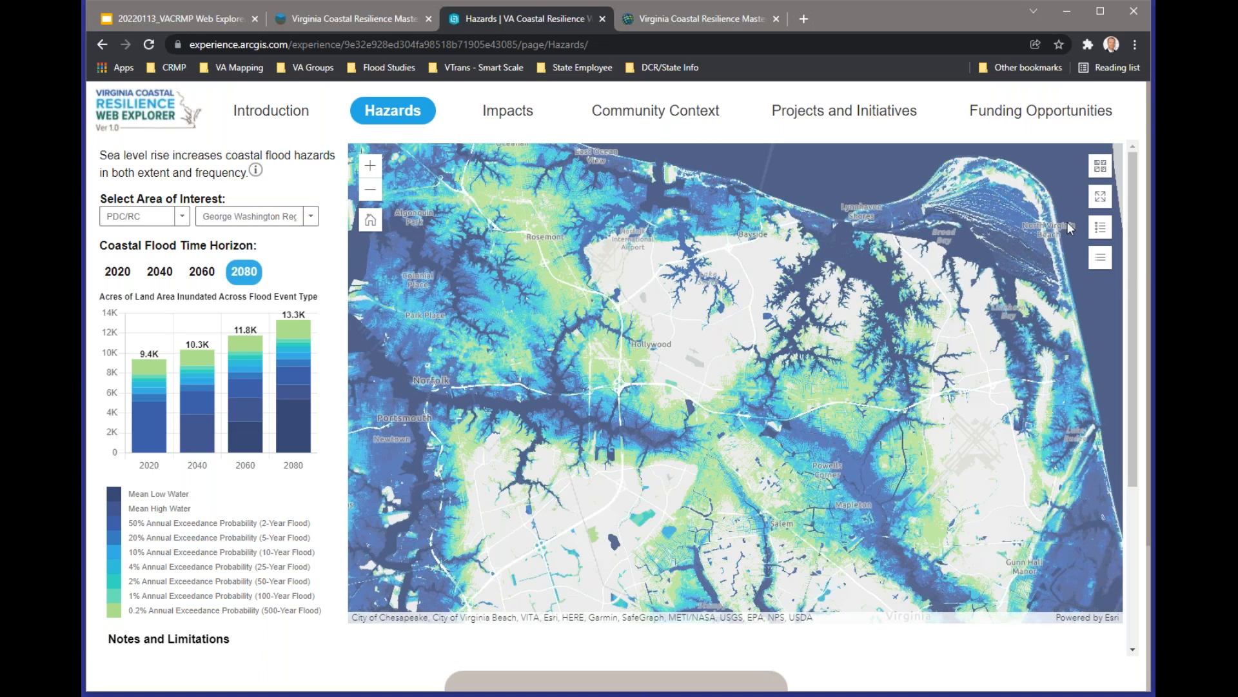
left_click(1099, 227)
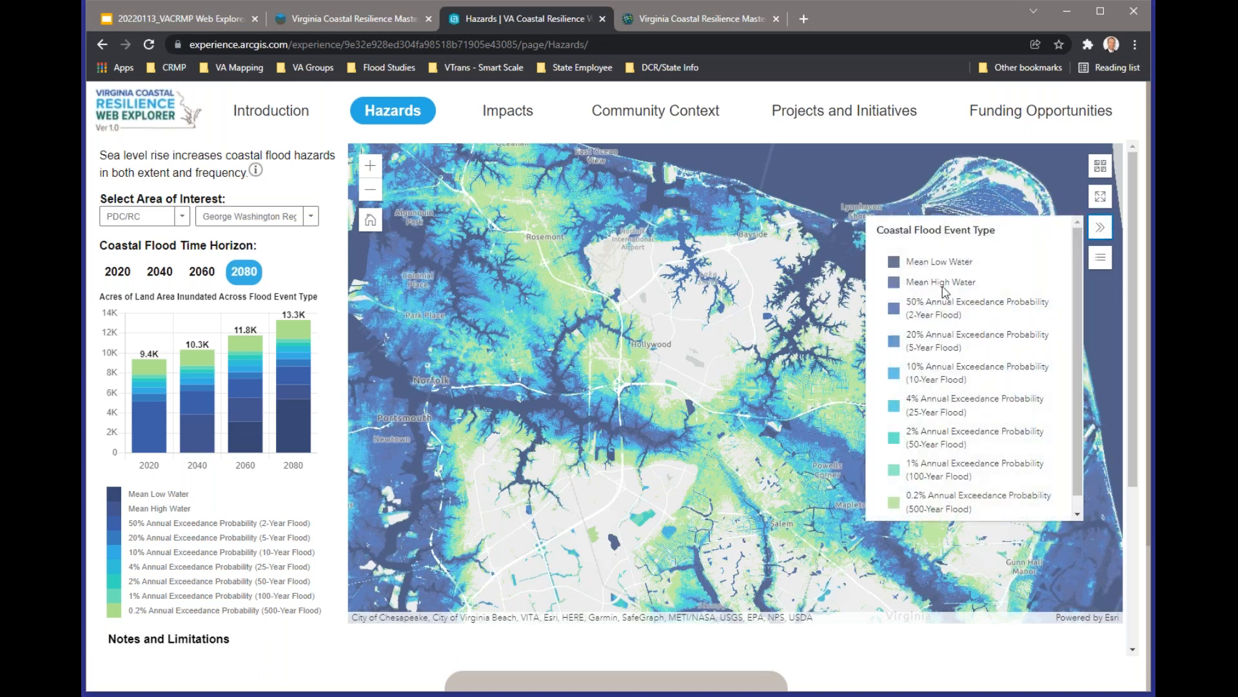
left_click(1102, 230)
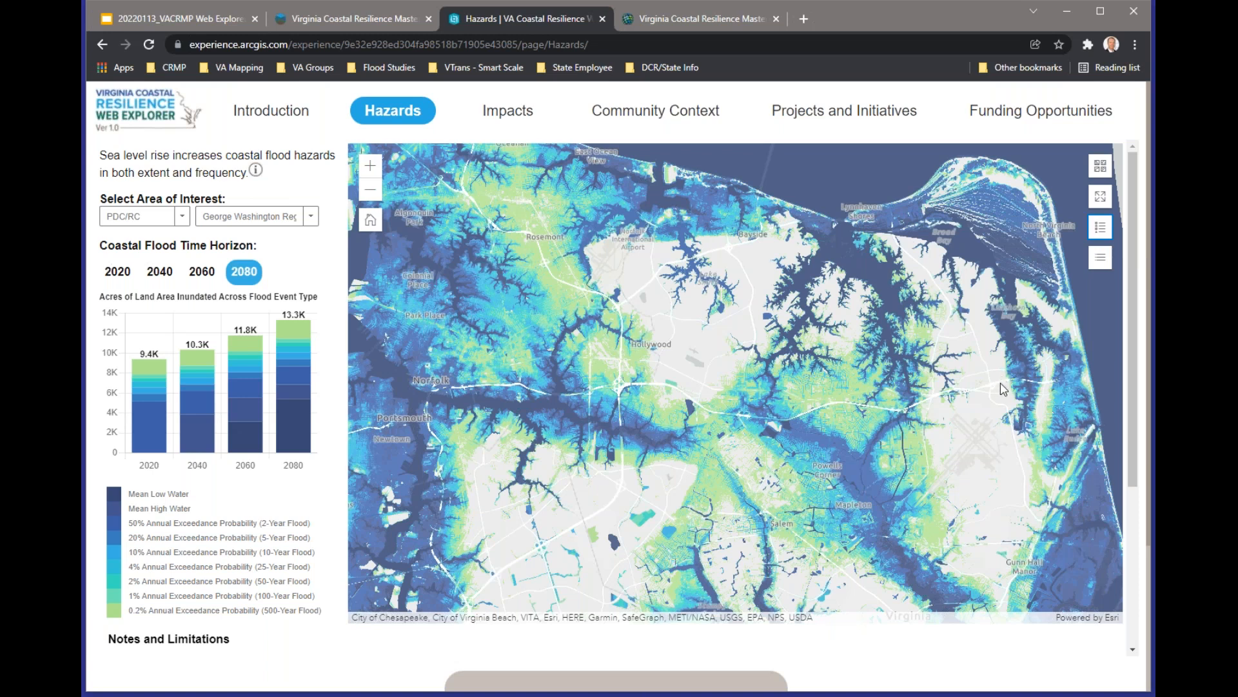
left_click(877, 466)
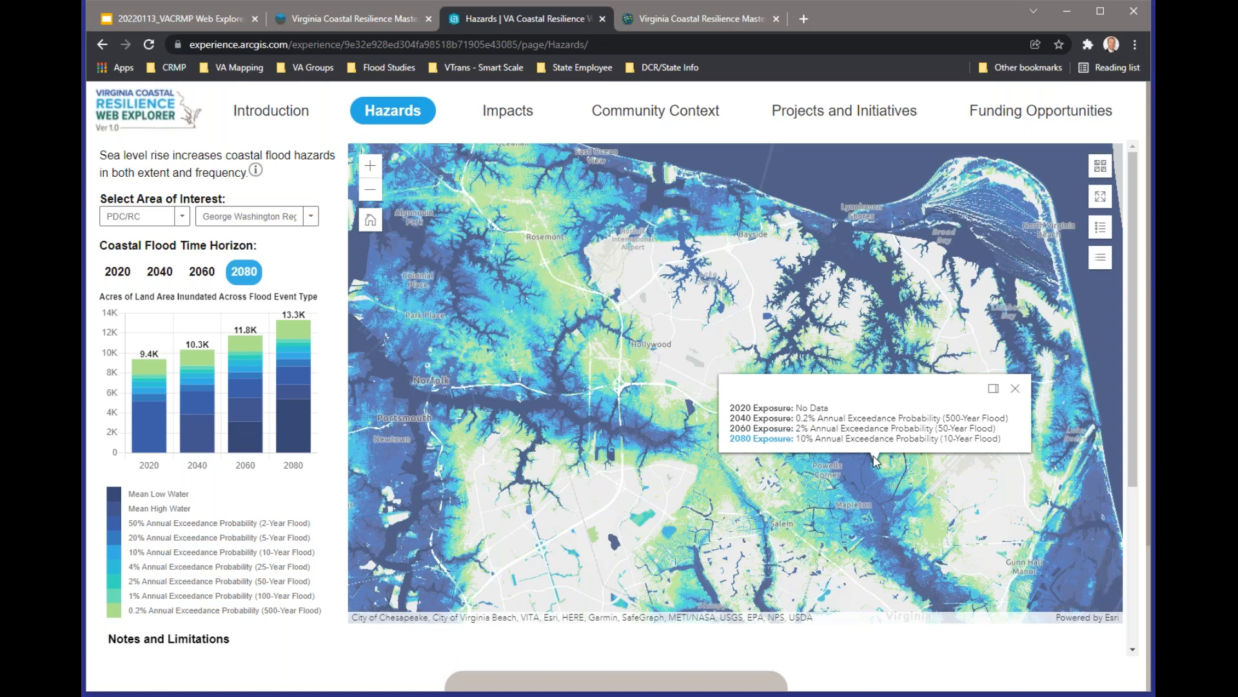
left_click(1015, 387)
- Set the area of interest to the Chesapeake locality and look closer at its flooded area
left_click(116, 221)
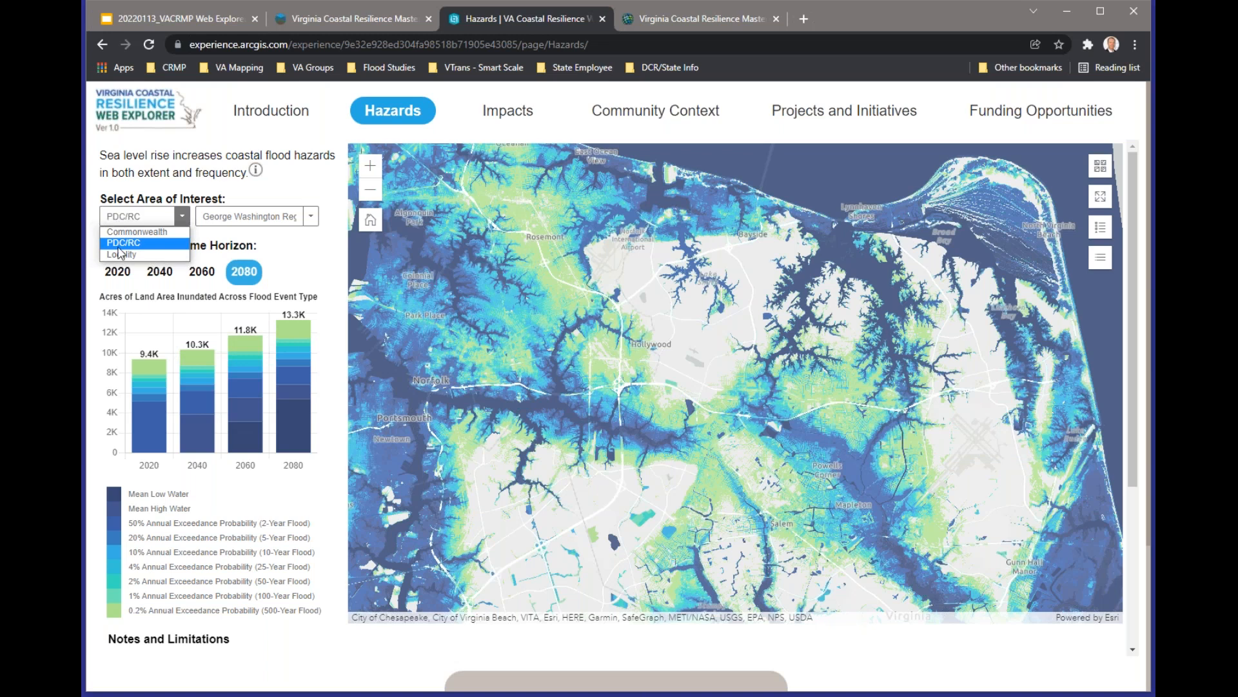
left_click(119, 251)
left_click(277, 222)
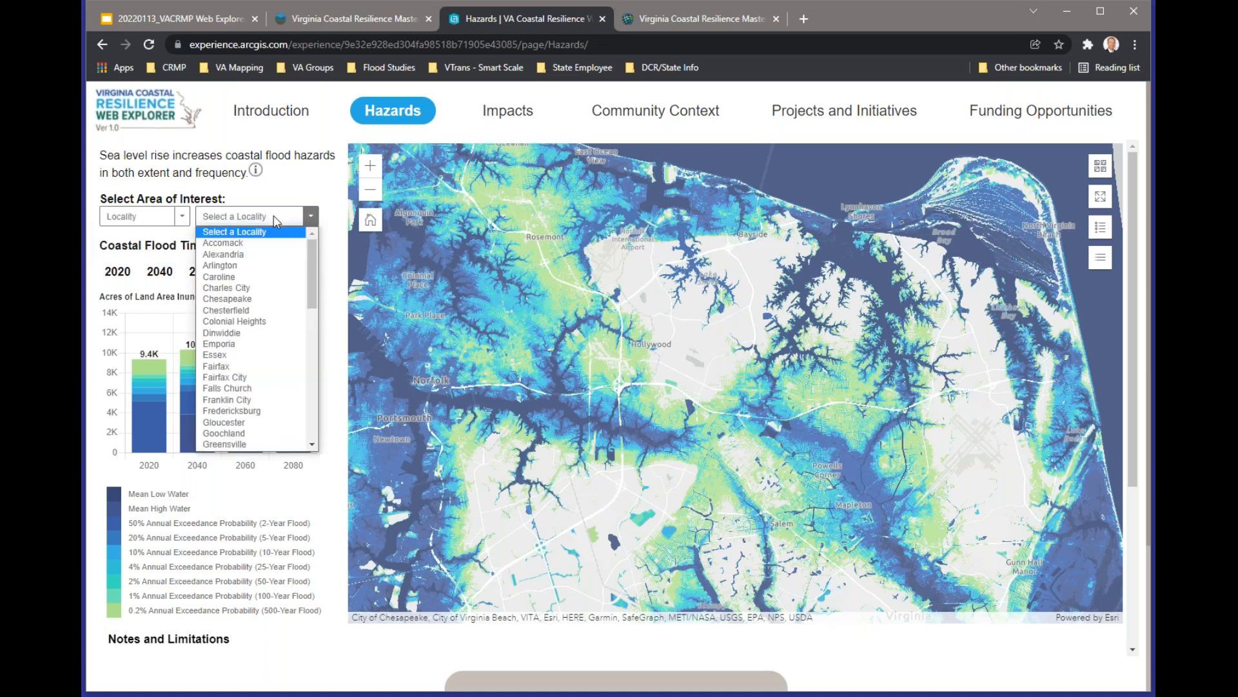
left_click(280, 311)
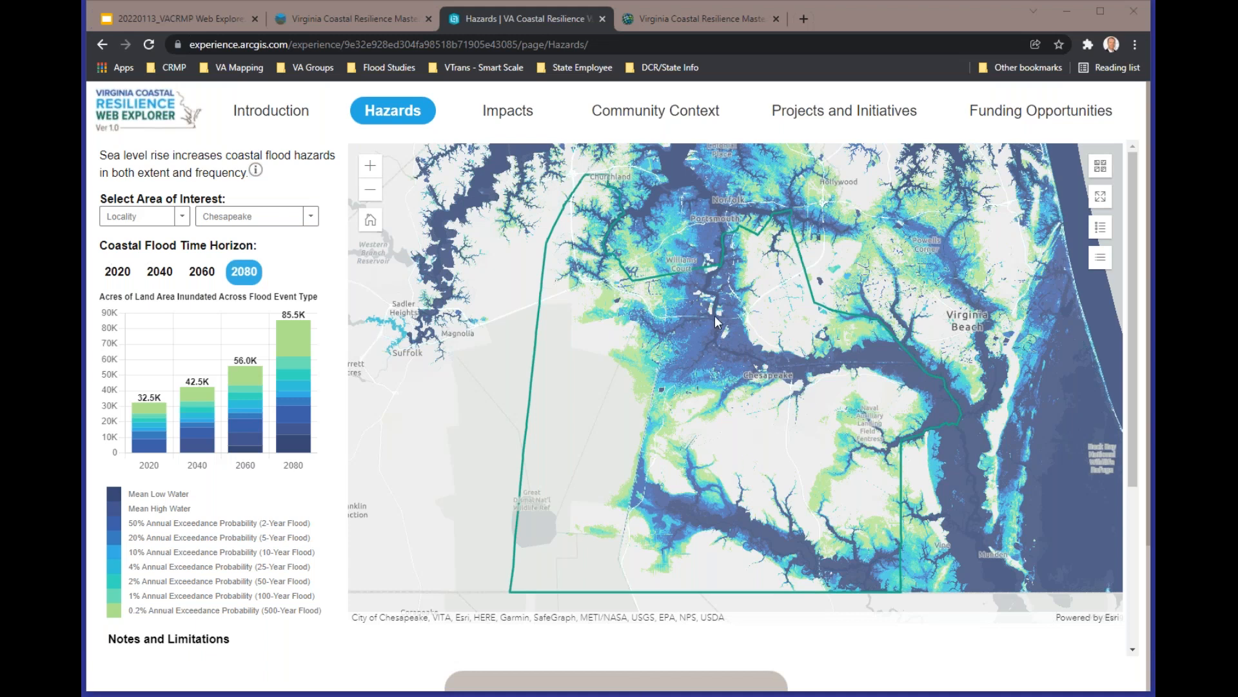
scroll(659, 334, "up", 2)
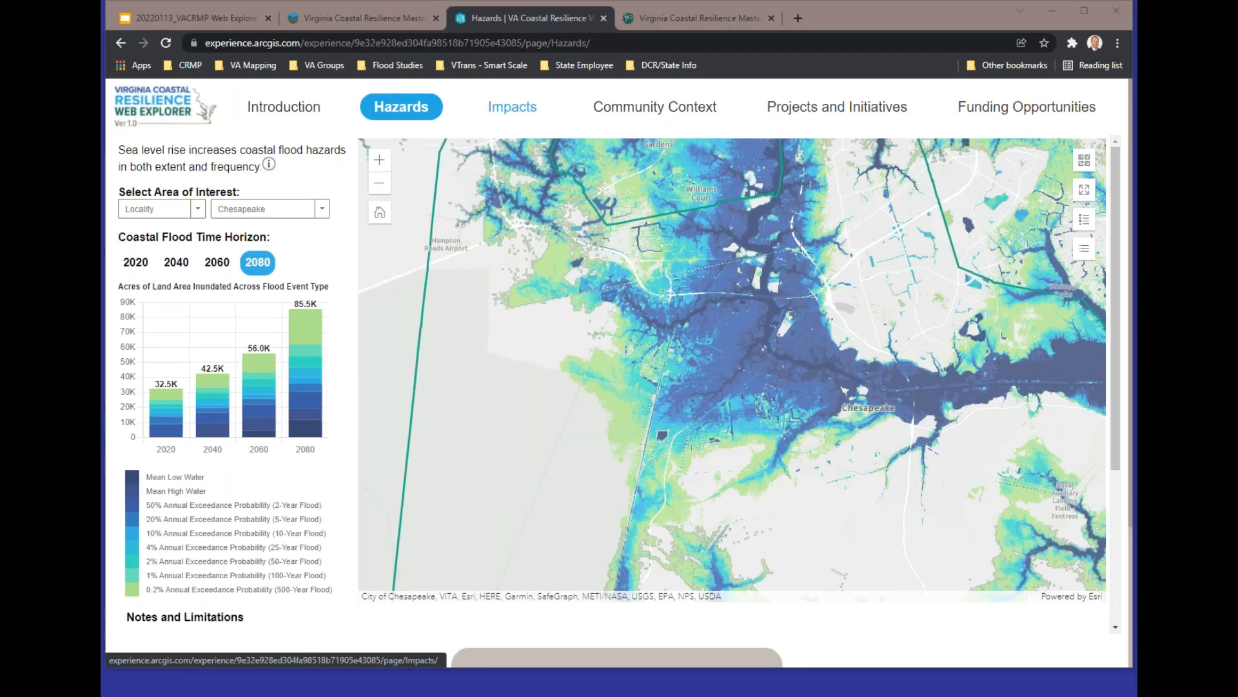
- Visit the Impacts page briefly and return to the Hazards page
left_click(516, 116)
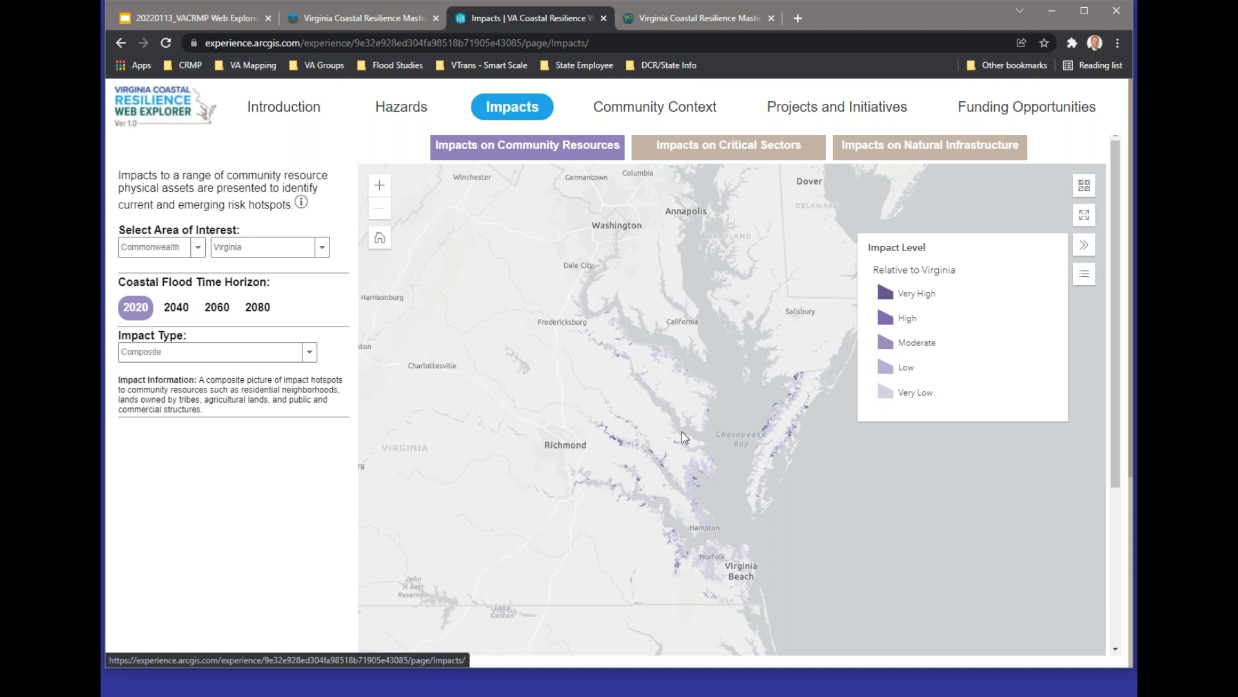
left_click(402, 108)
- Examine the 2080 flood extents along the river at Fredericksburg, opening and closing the layer list
scroll(567, 363, "down", 1)
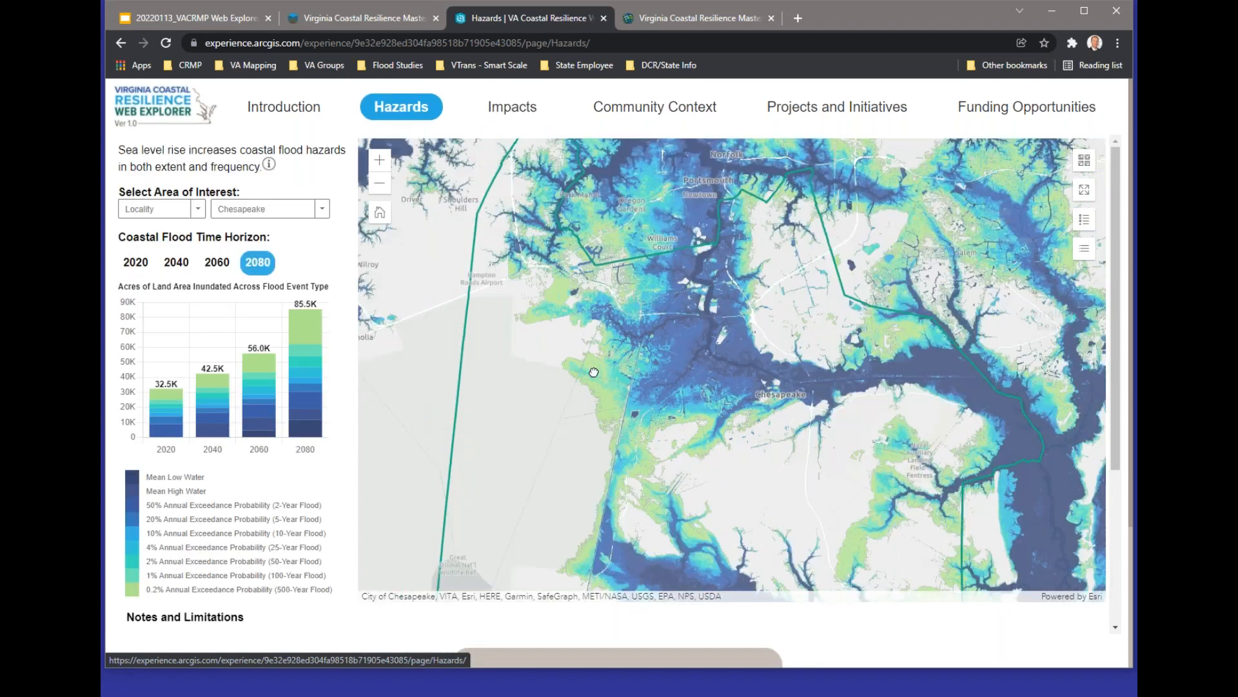
scroll(521, 271, "down", 1)
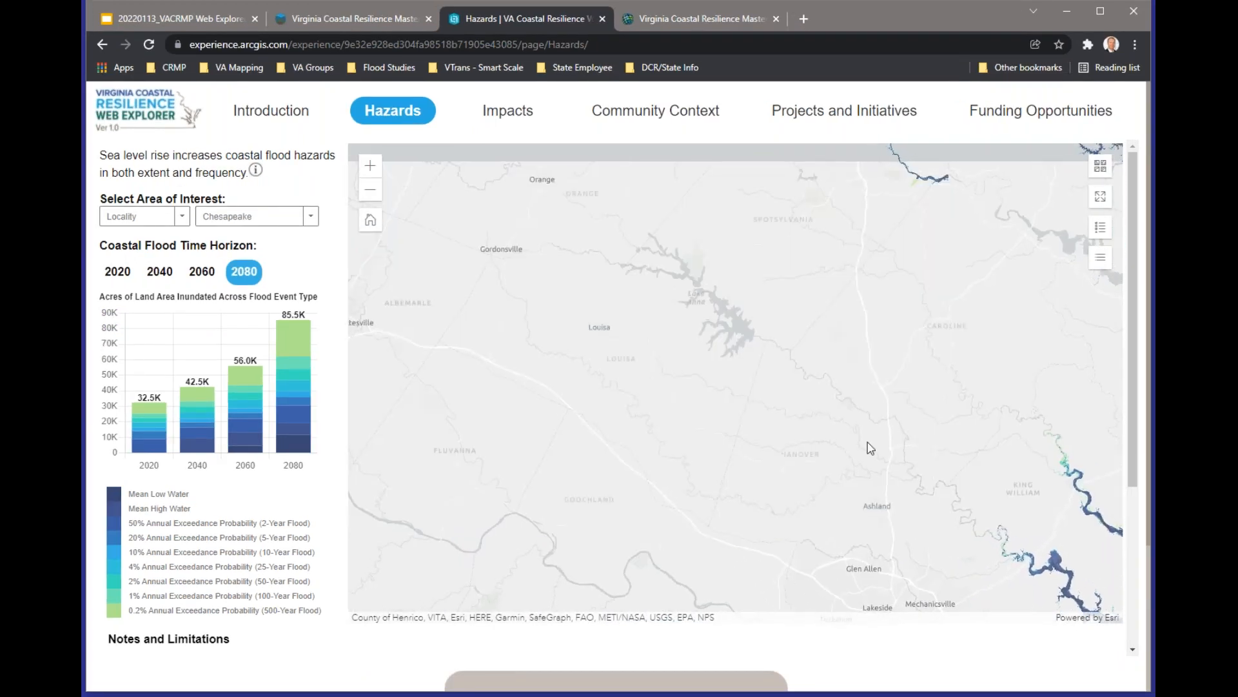
left_click_drag(825, 526, 780, 603)
scroll(844, 321, "up", 1)
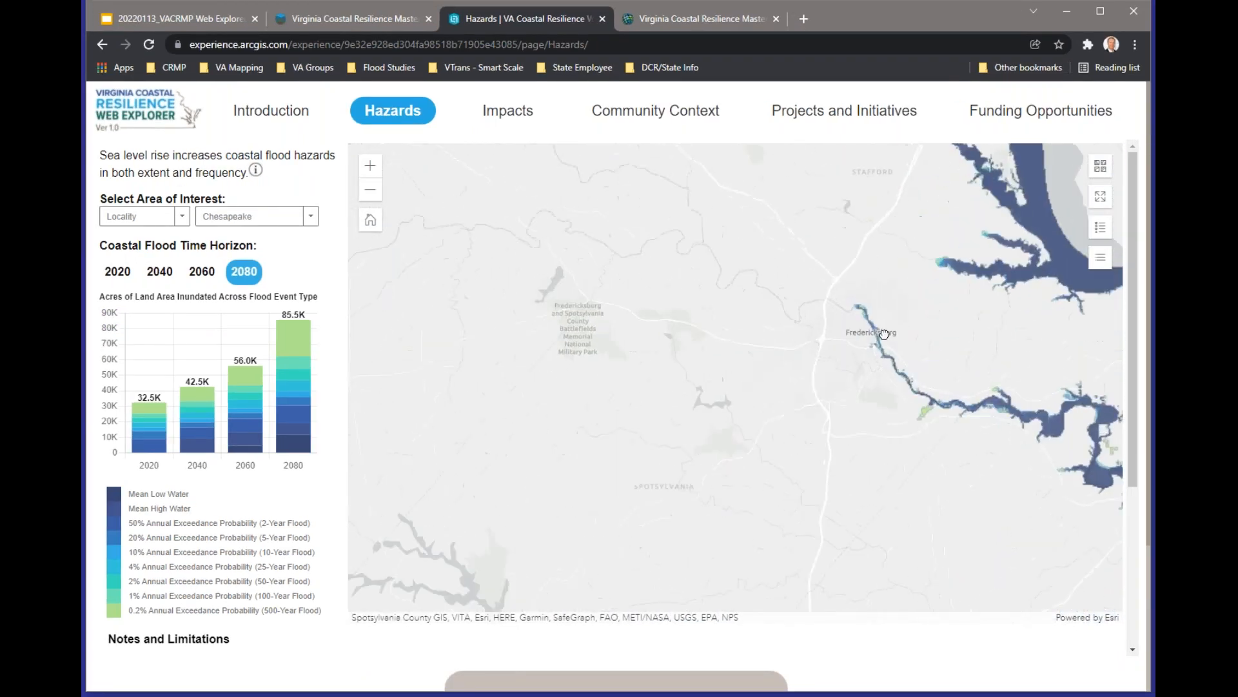
scroll(903, 348, "up", 1)
scroll(852, 321, "up", 2)
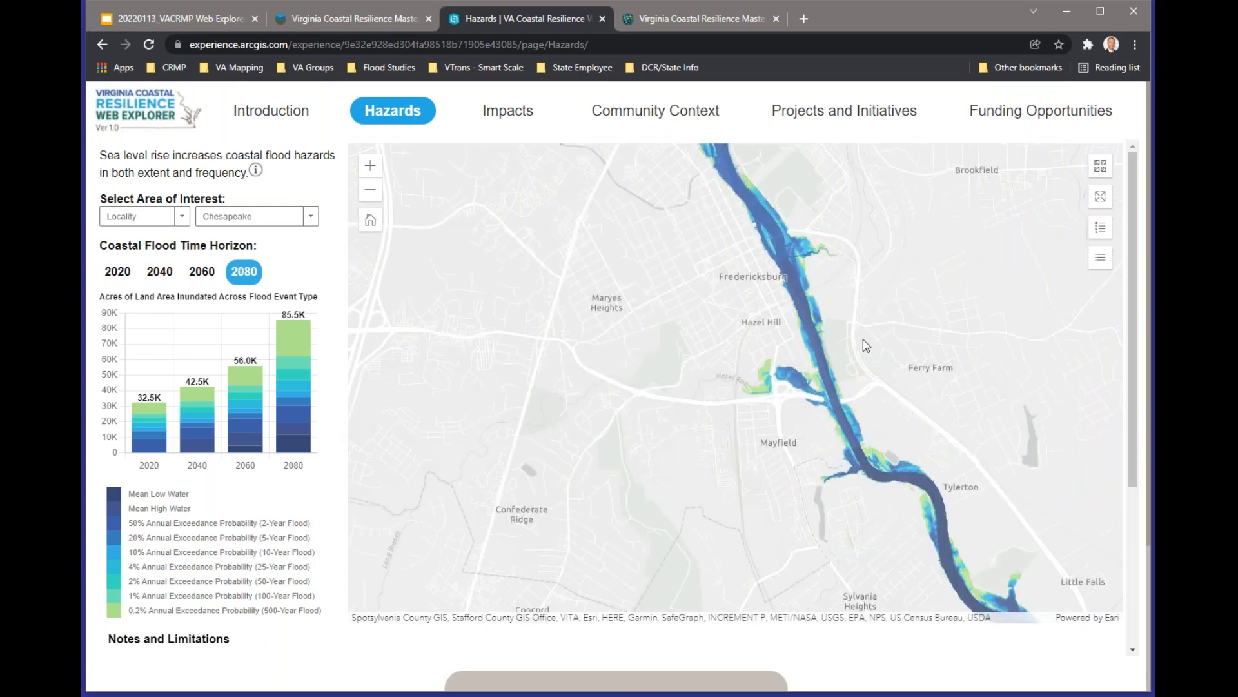
left_click(1098, 256)
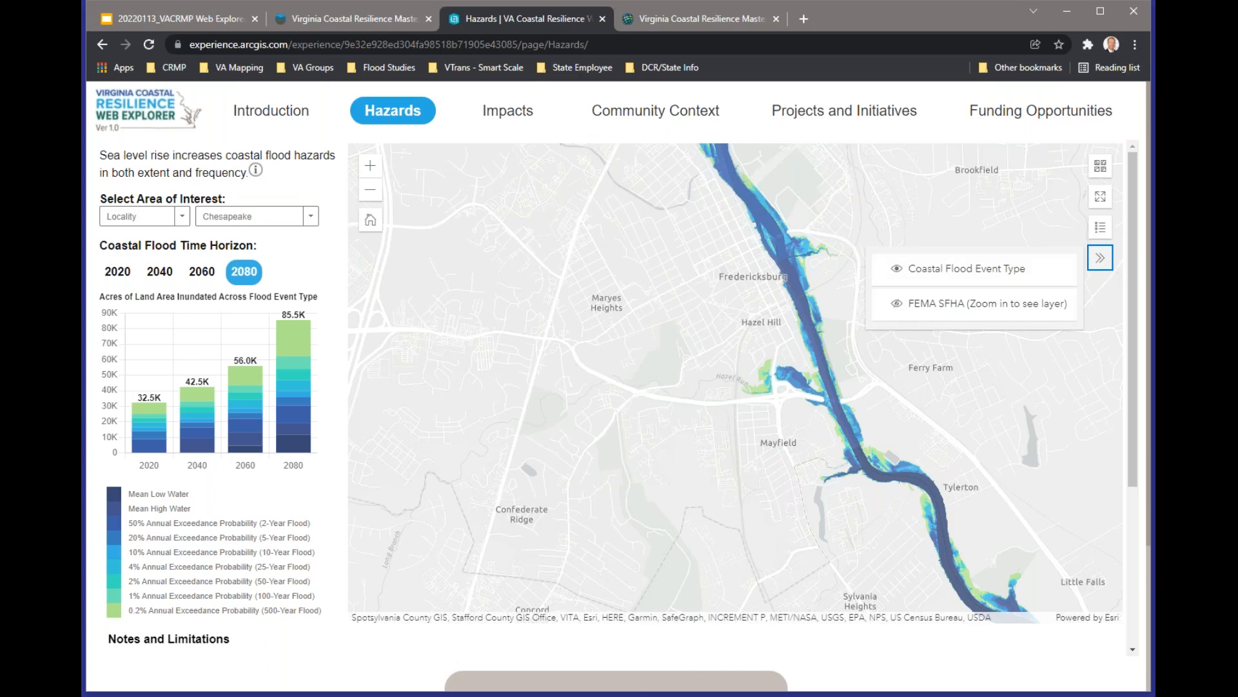
left_click(1100, 258)
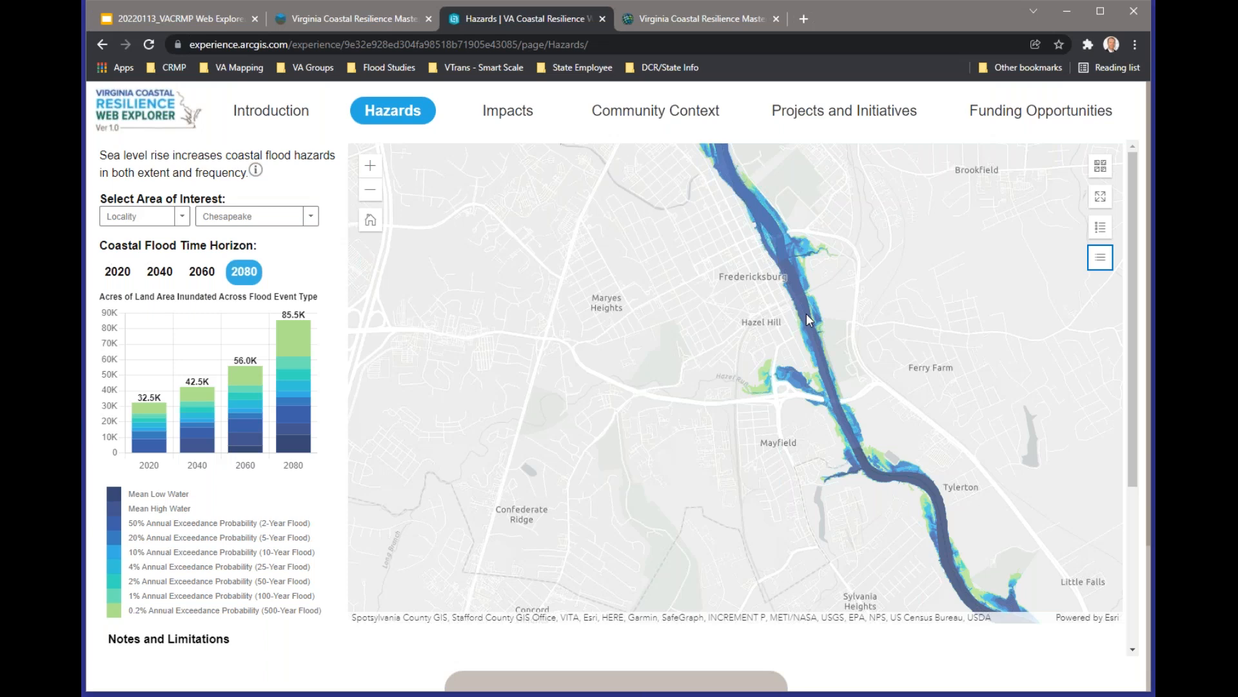
left_click_drag(772, 293, 778, 345)
scroll(836, 331, "up", 2)
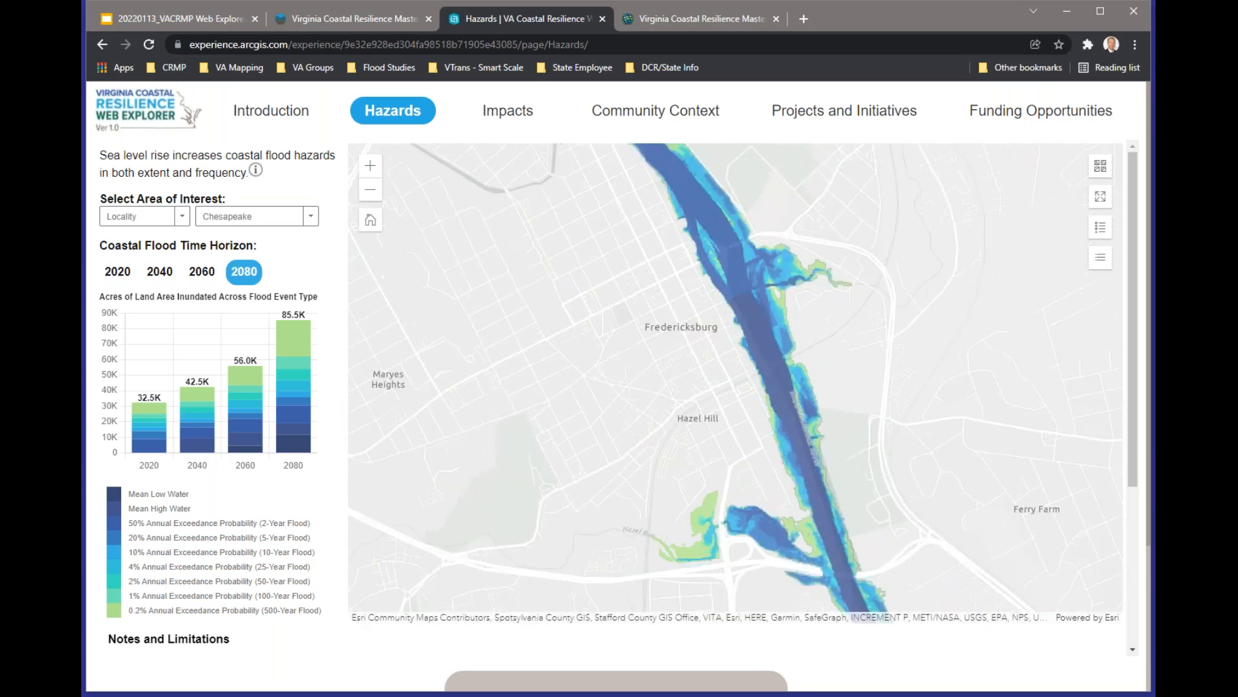
scroll(836, 331, "down", 2)
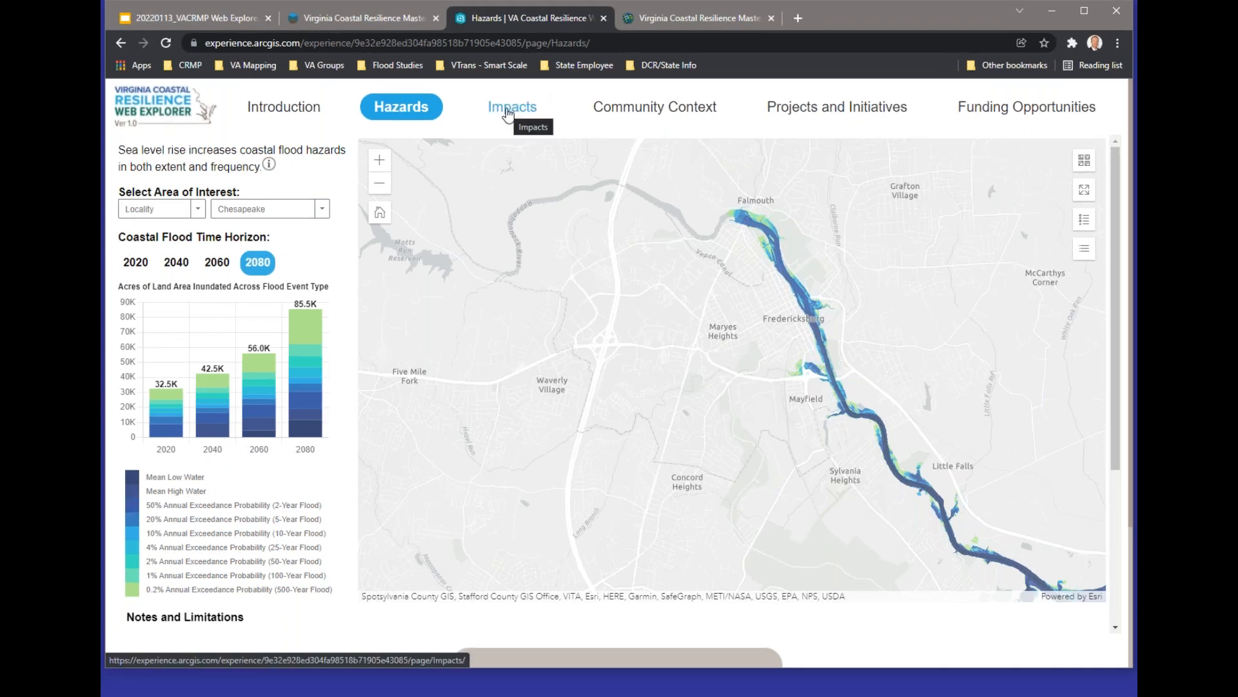
- Open the Impacts page and switch from community resources to the Impacts on Critical Sectors view
left_click(509, 113)
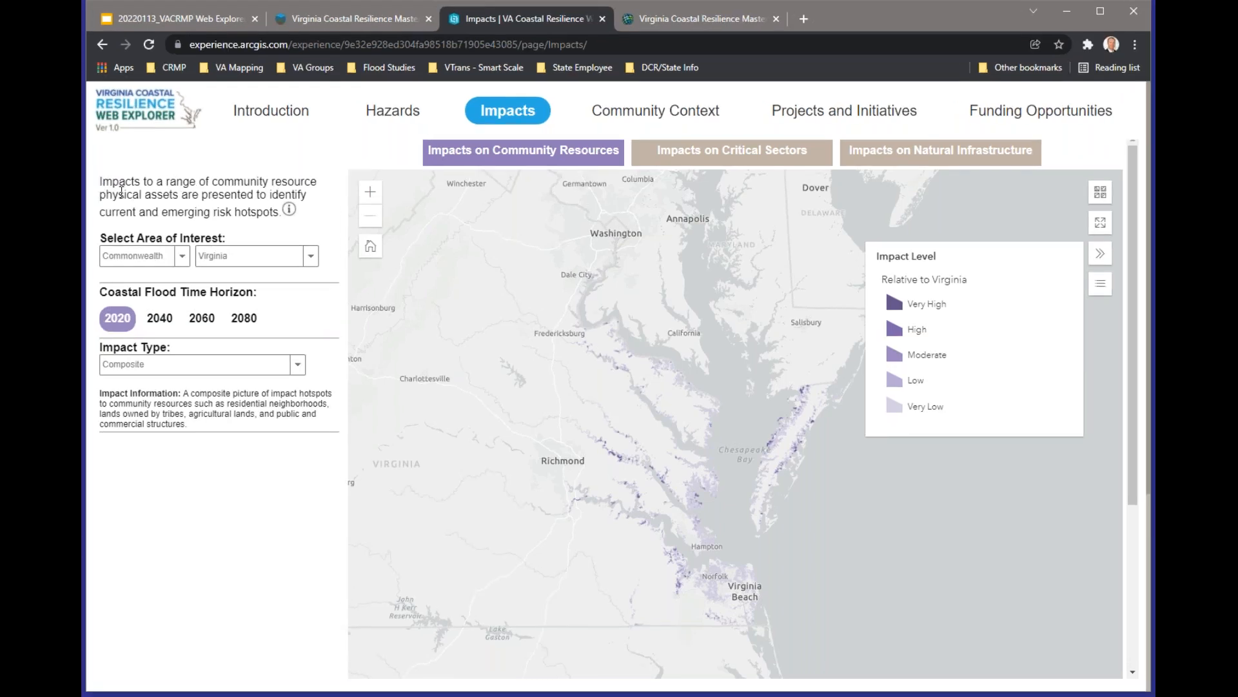
left_click_drag(100, 182, 120, 182)
left_click(118, 181)
left_click(780, 154)
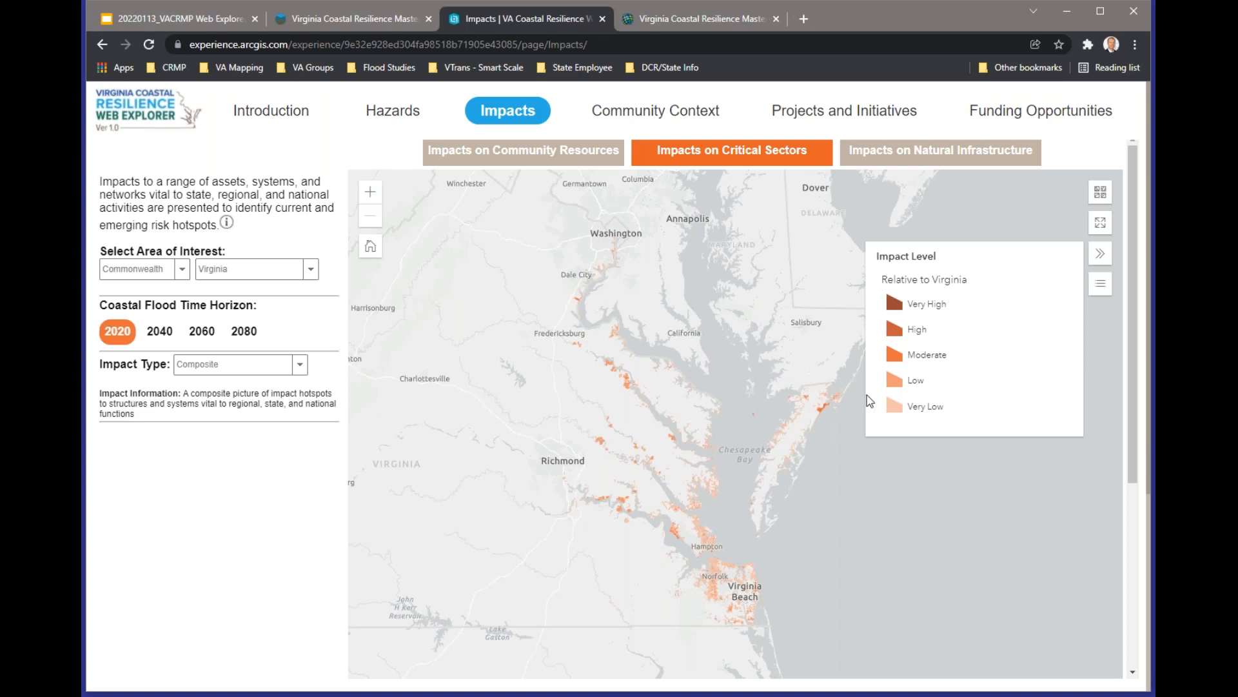
- View the Natural Infrastructure impacts briefly, then return to Community Resources and highlight the legend's "Relative to Virginia" note
left_click(961, 166)
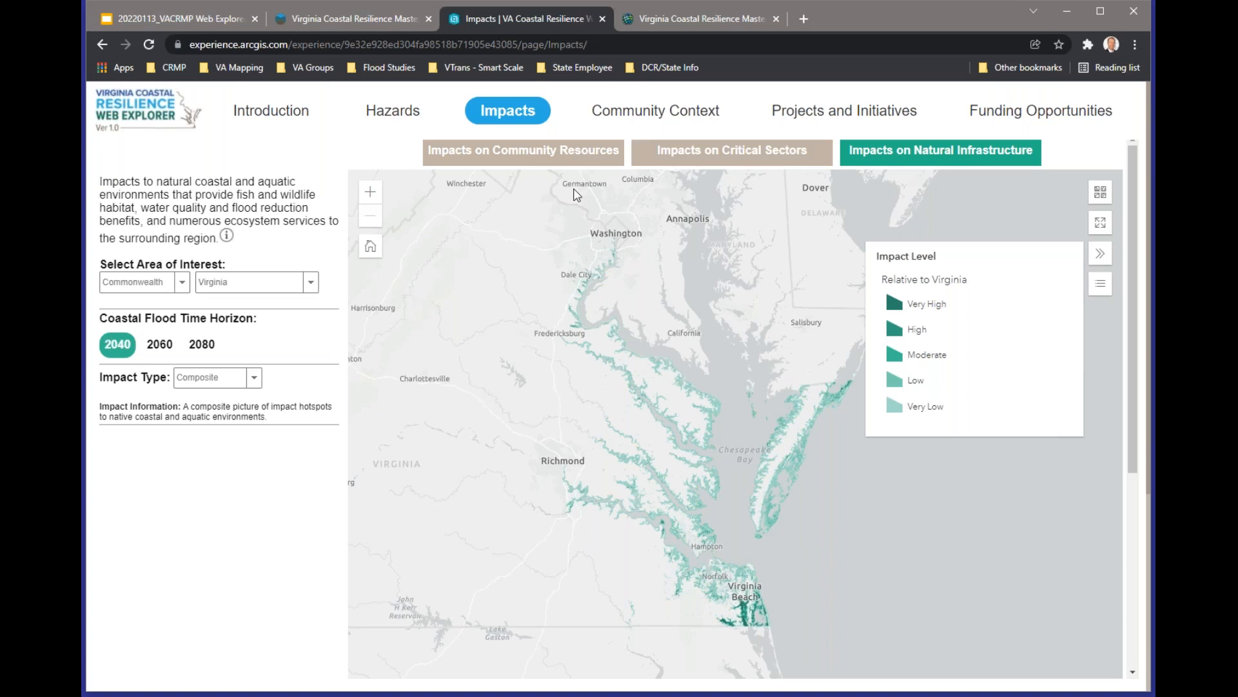
left_click(545, 158)
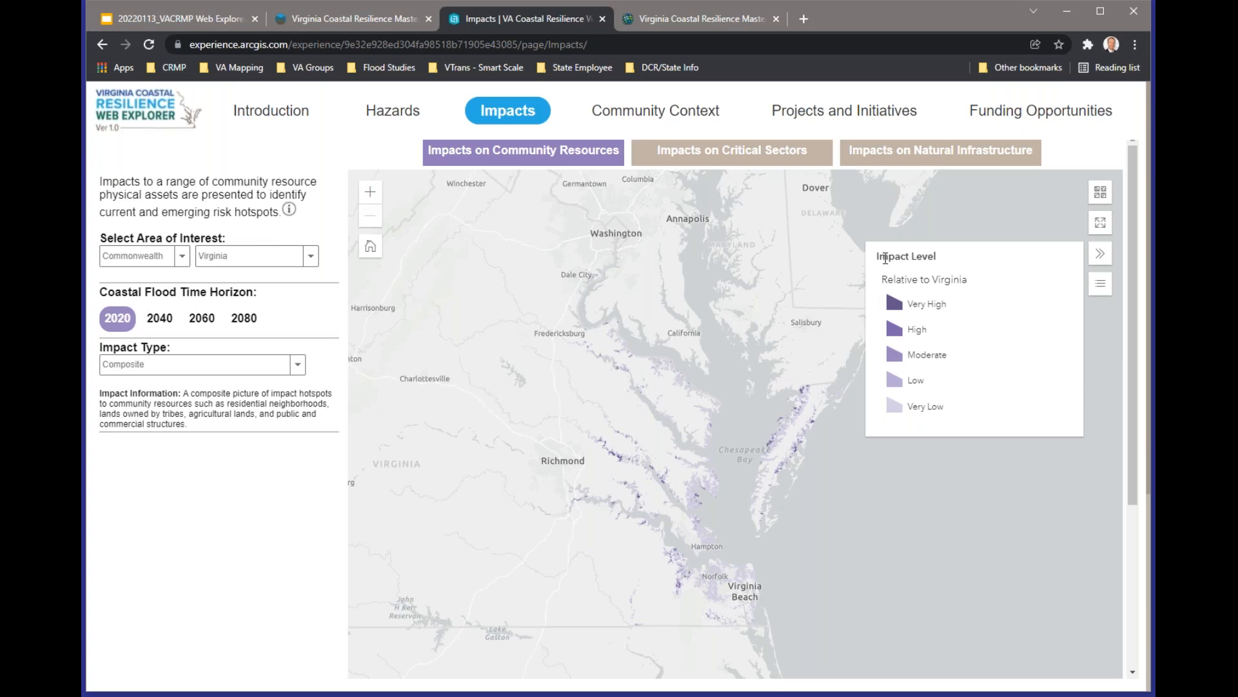
left_click_drag(881, 280, 979, 286)
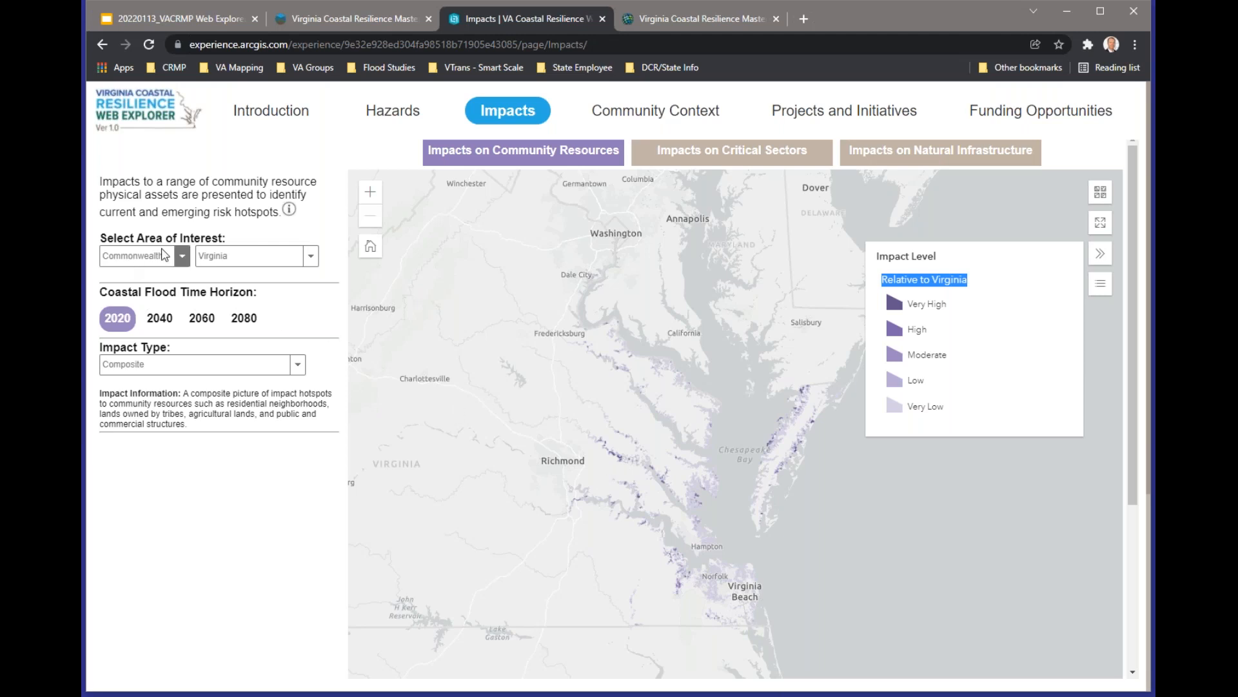
left_click(183, 261)
left_click(305, 352)
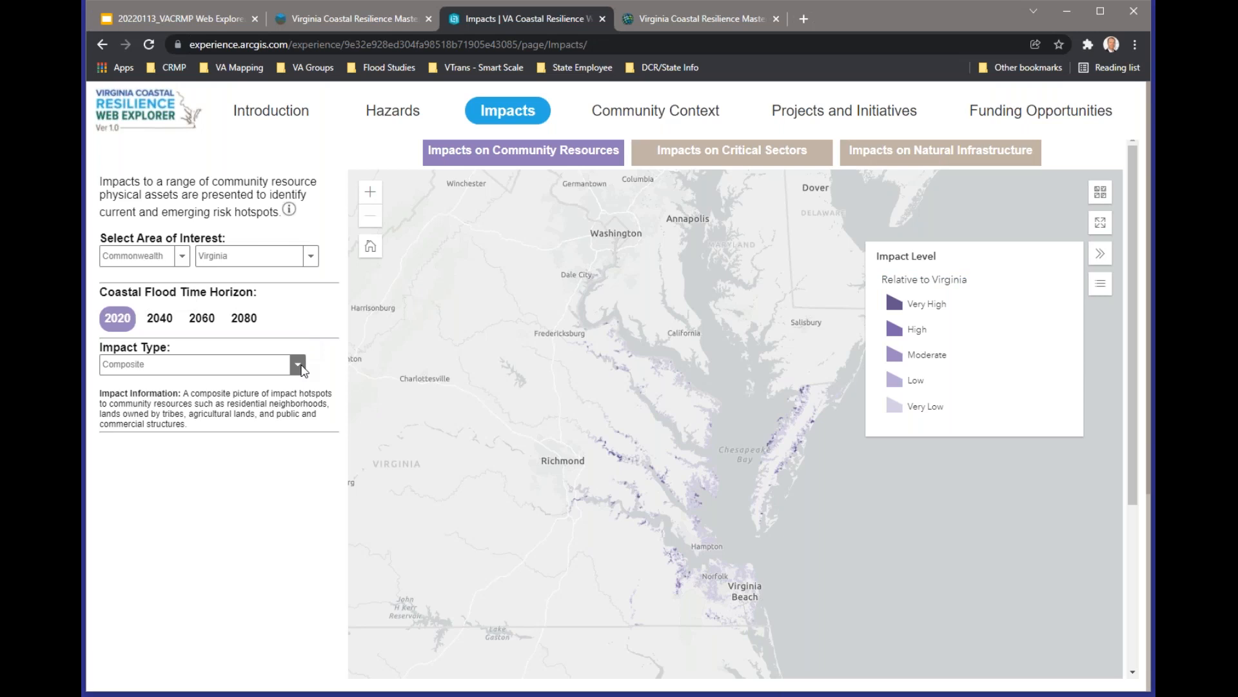
- Set the community resources impact type to Population Exposure and highlight its impact information description
left_click(299, 365)
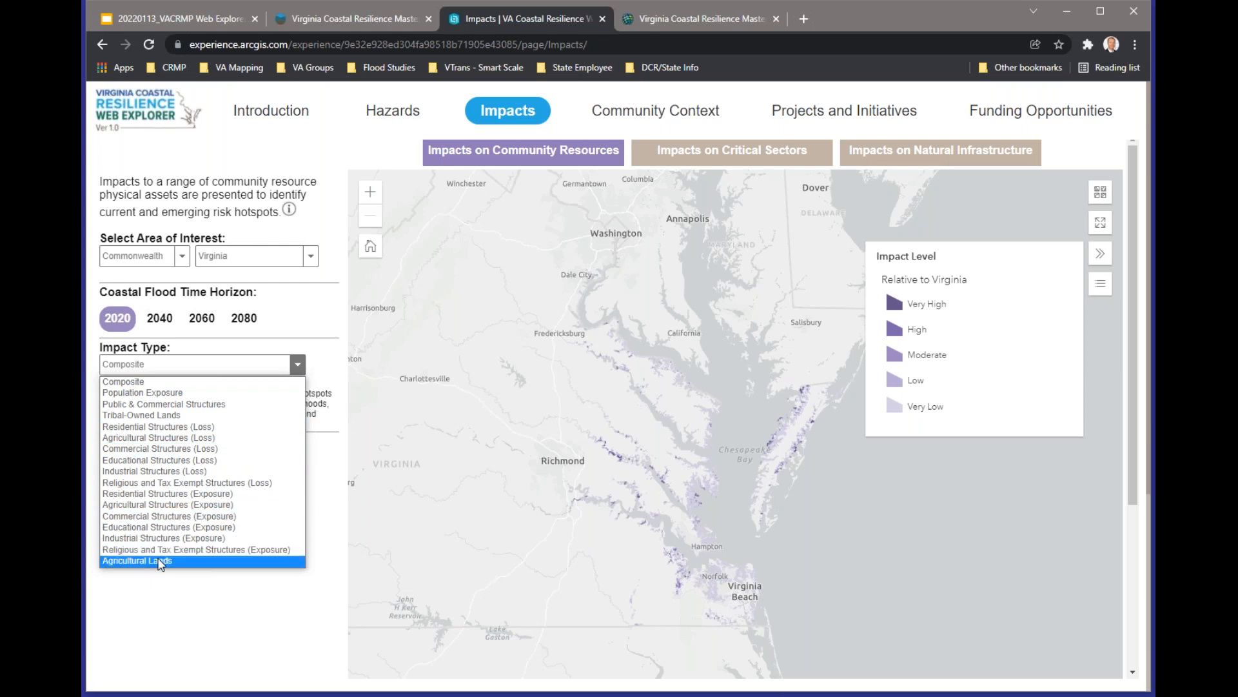
left_click(279, 394)
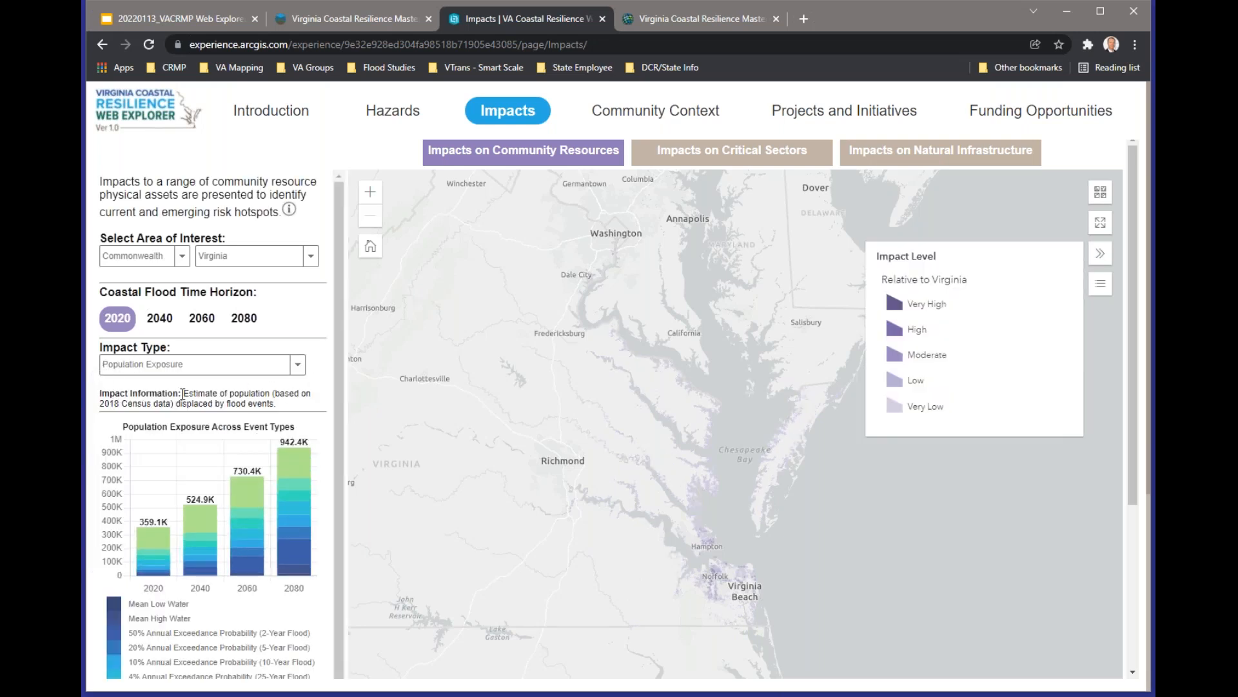
left_click_drag(183, 392, 287, 408)
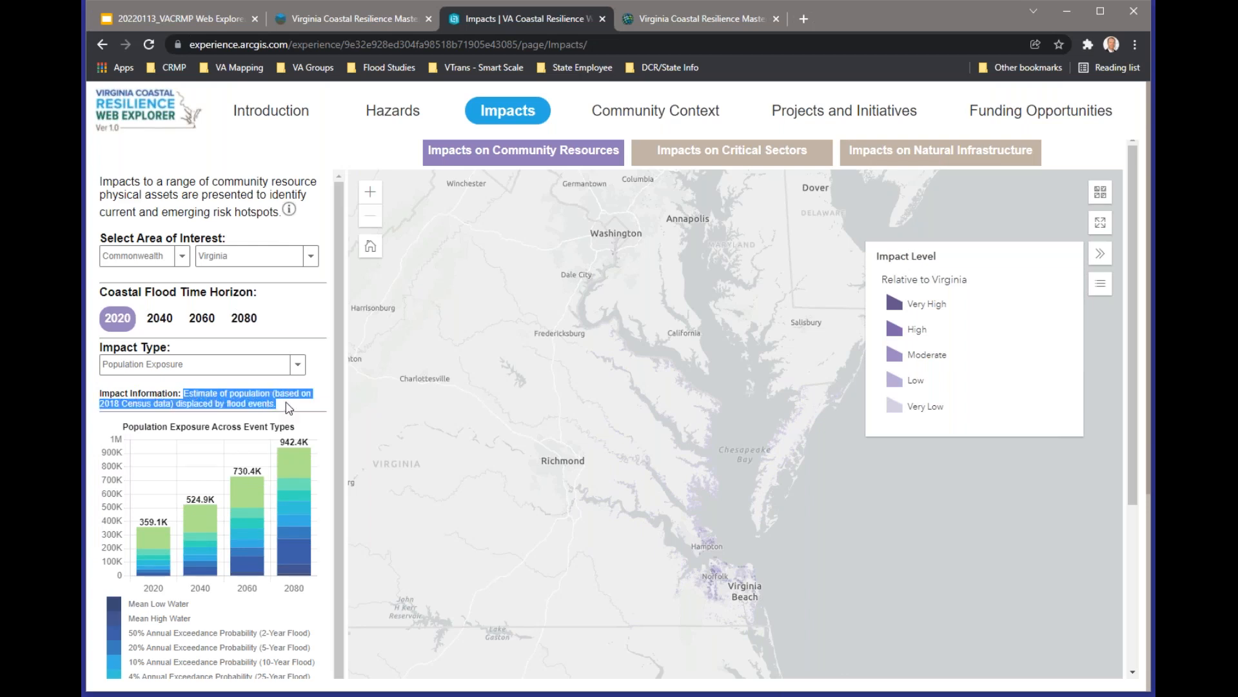
left_click(196, 395)
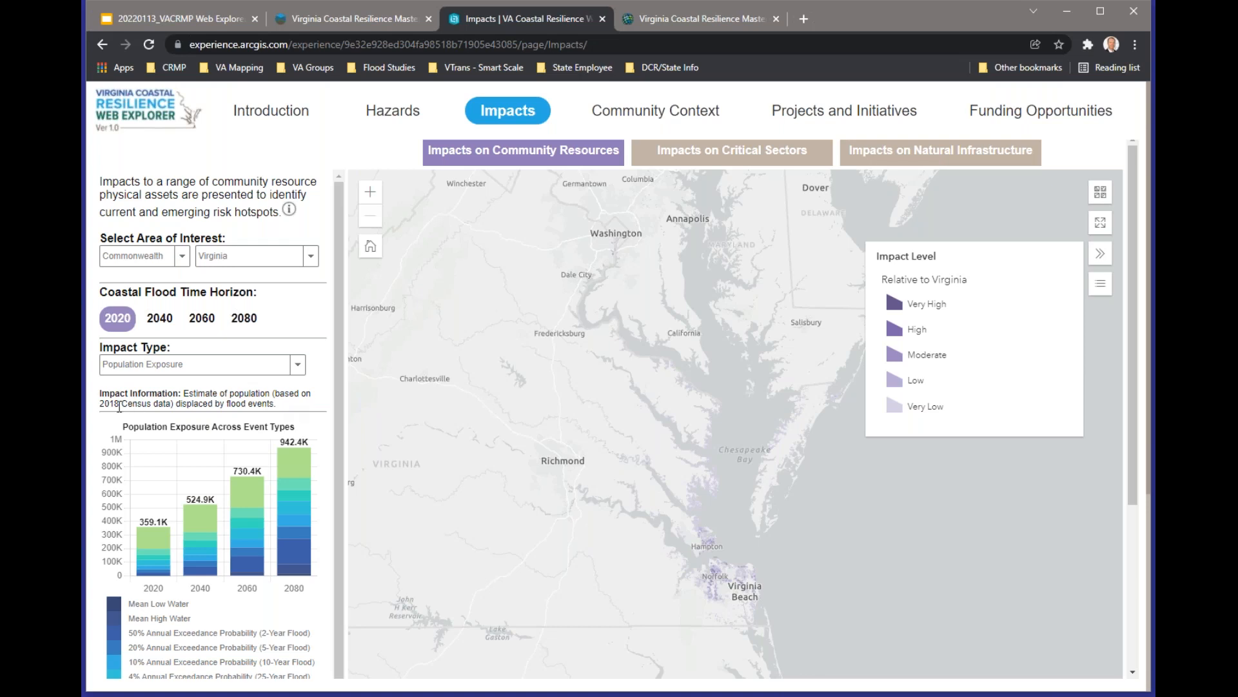
- Set the time horizon to 2080 and the area of interest to the Accomack-Northampton PDC/RC
left_click(251, 320)
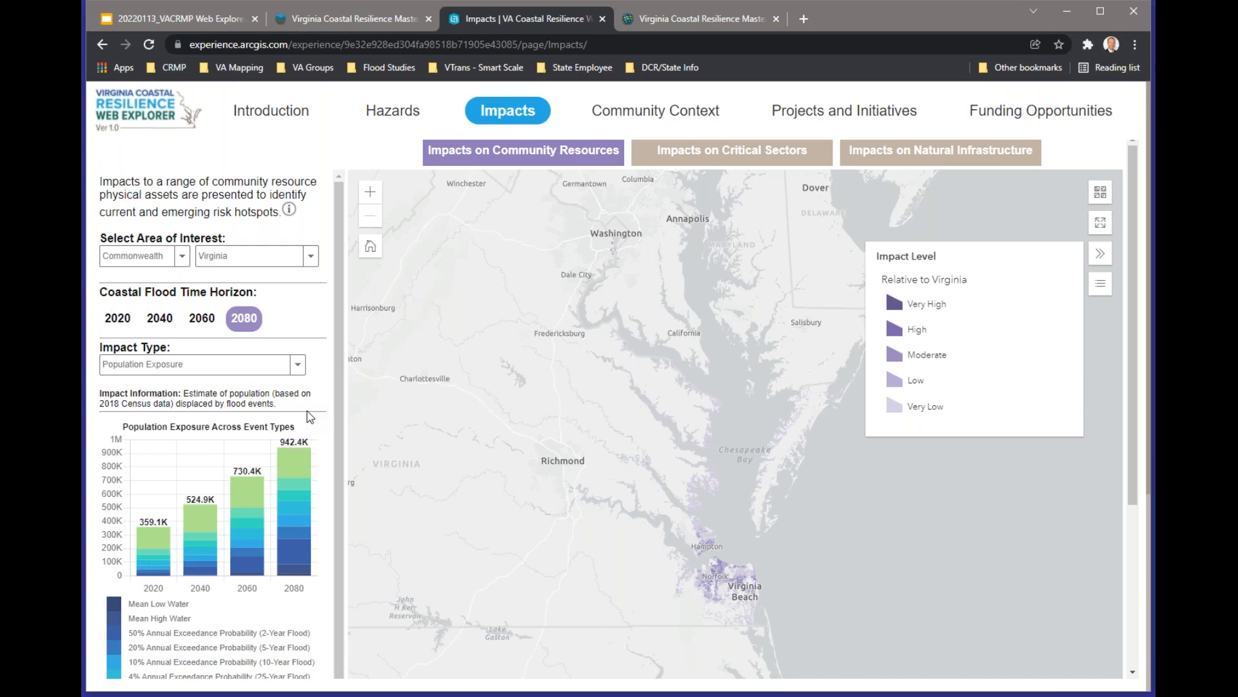
left_click(184, 257)
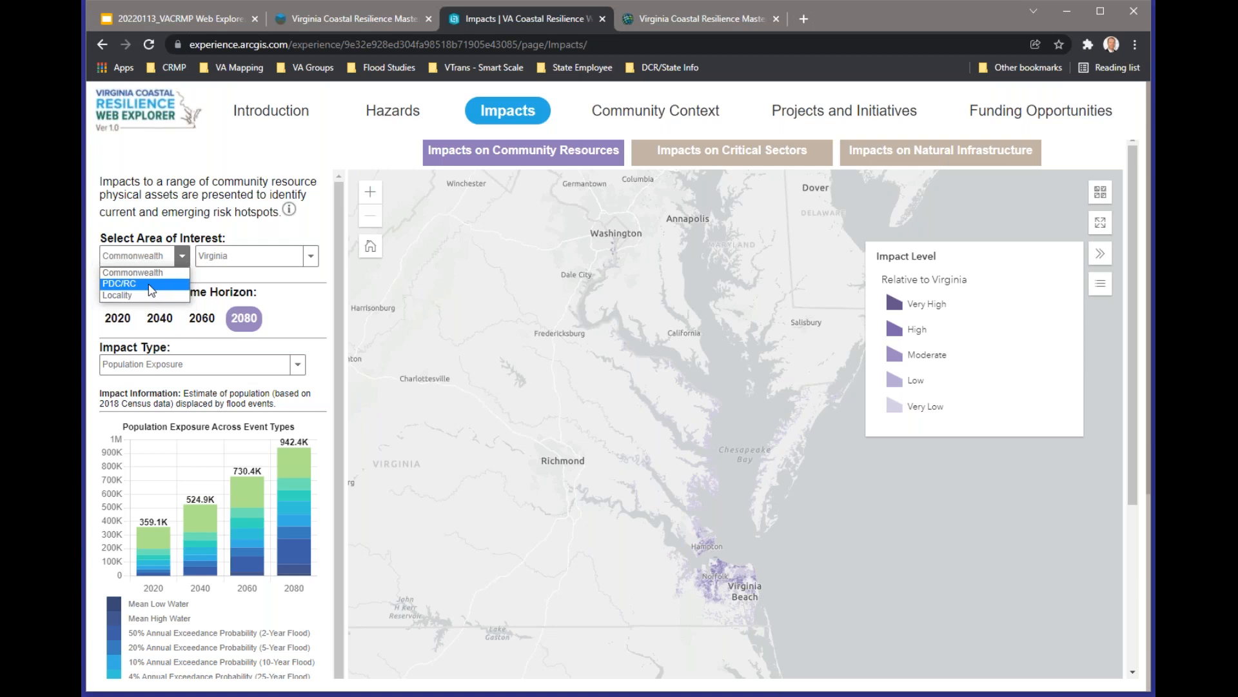
left_click(150, 285)
left_click(275, 258)
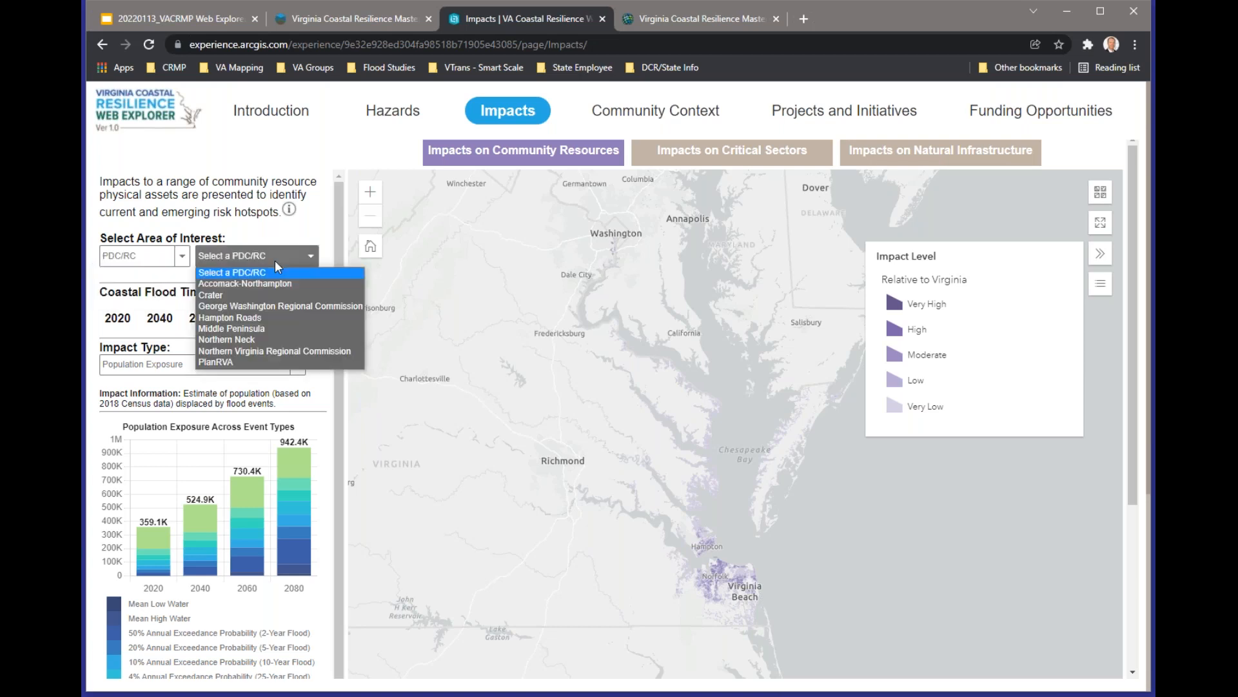
left_click(277, 285)
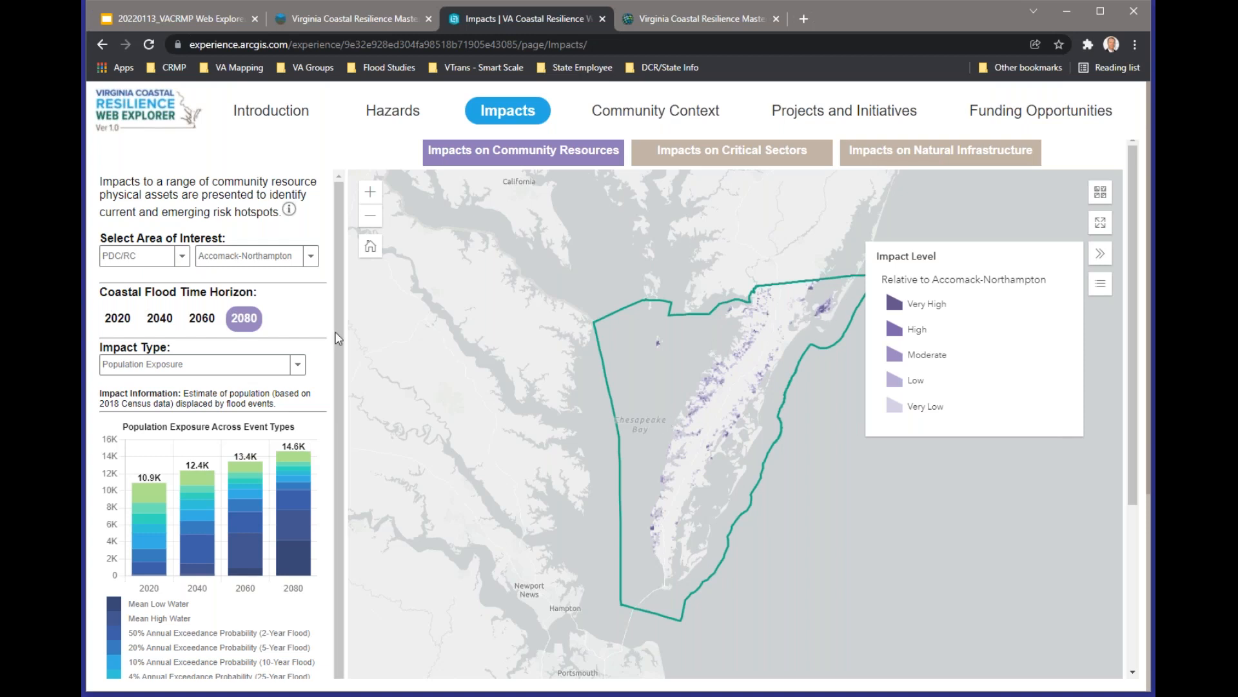
- Set the area of interest to the Accomack locality and hide the legend covering the map
left_click(183, 258)
left_click(166, 298)
left_click(227, 258)
left_click(229, 286)
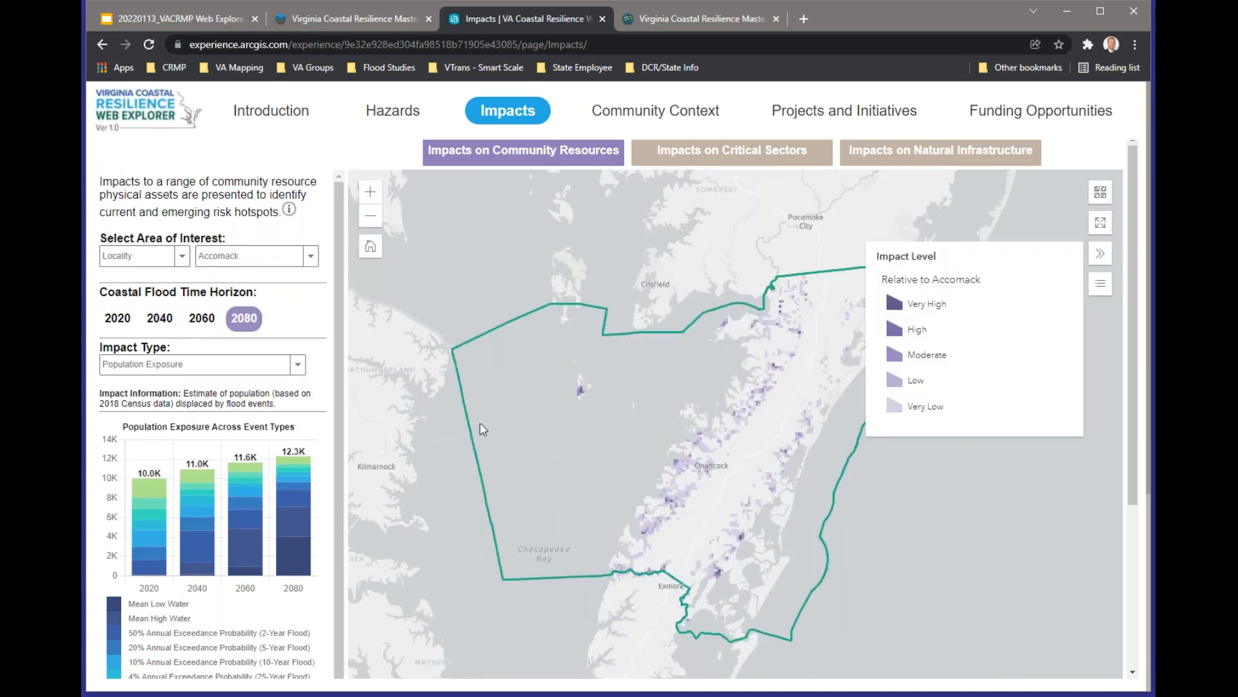
left_click(1103, 256)
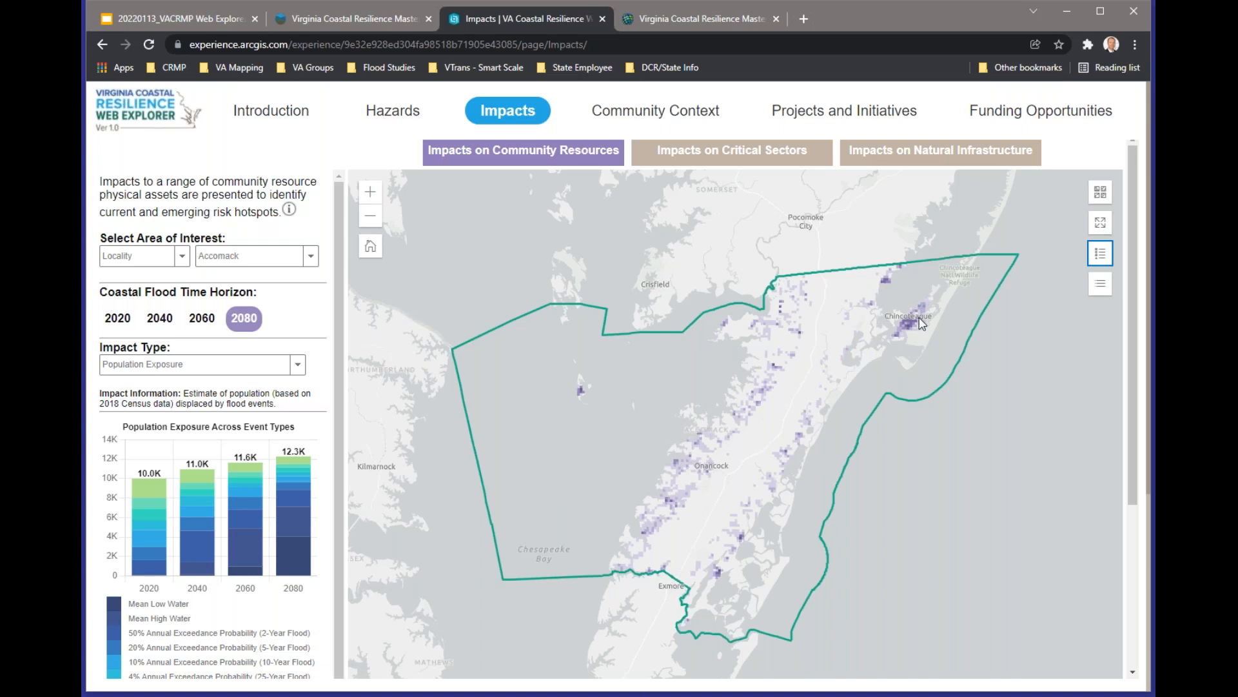
left_click(1100, 254)
left_click(1100, 254)
- Set the impact type to Residential Structures (Loss), then return the area of interest to the Commonwealth
left_click(297, 364)
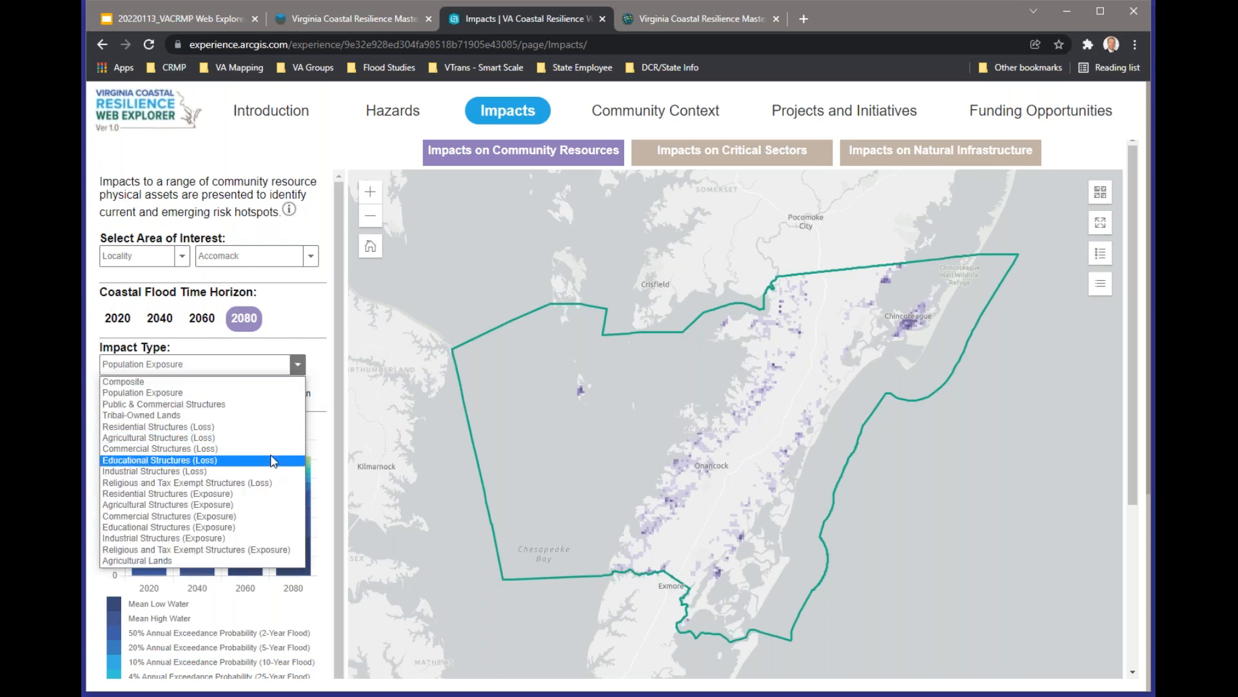
left_click(273, 427)
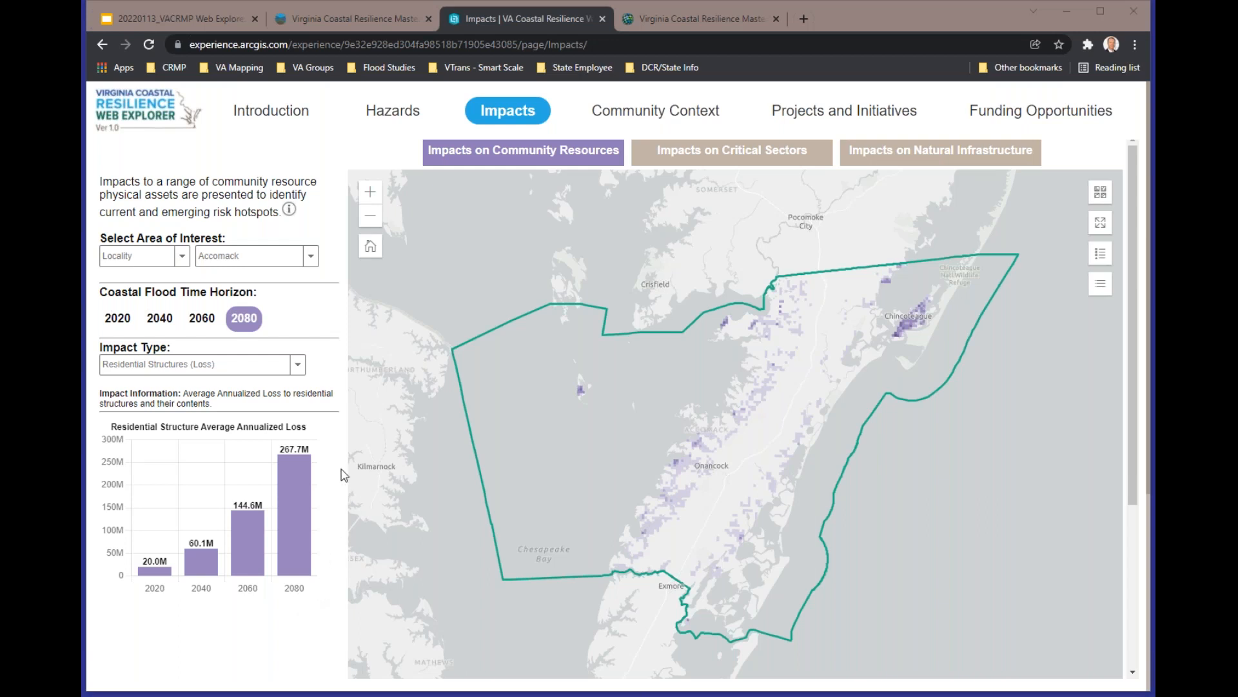
left_click(182, 256)
left_click(167, 276)
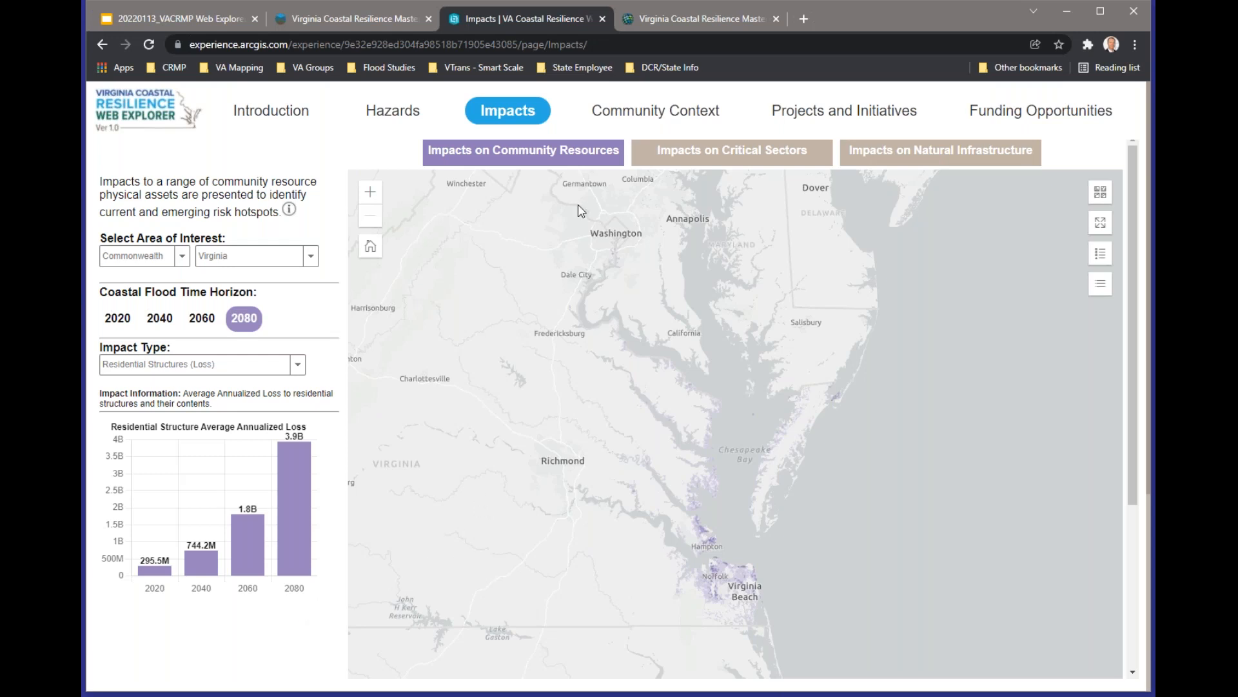
- Switch to Impacts on Critical Sectors, set the impact type to Roadways and highlight its description
left_click(693, 154)
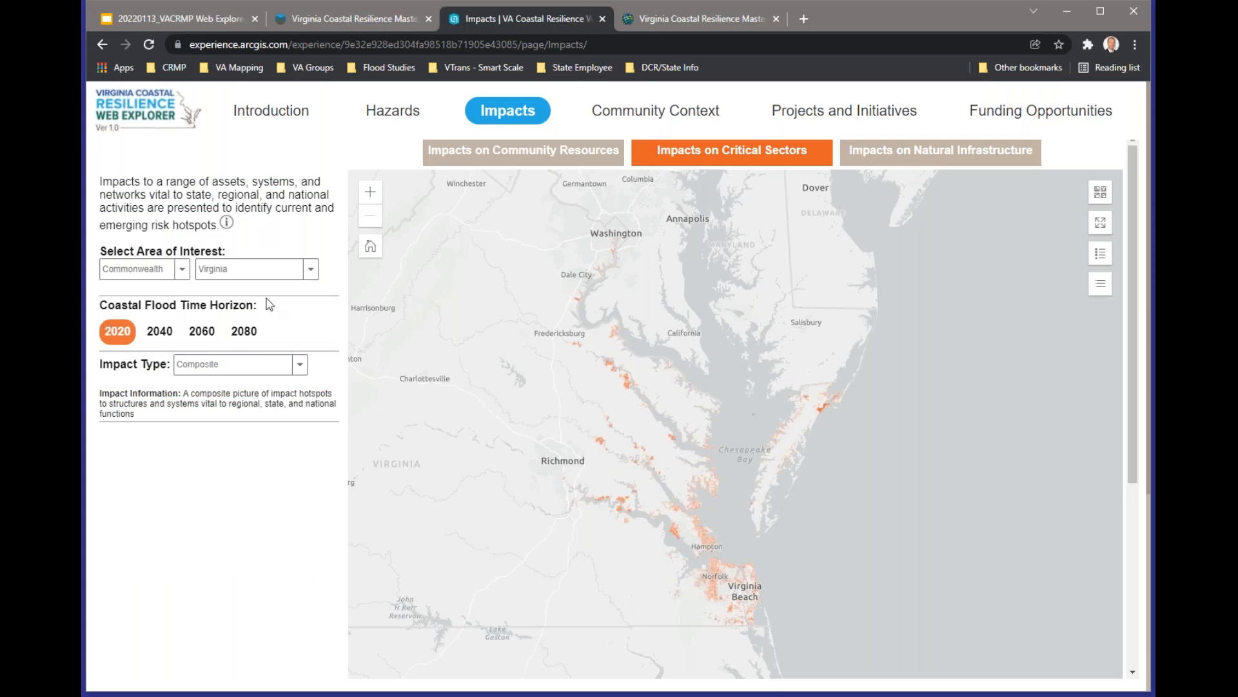
left_click(299, 365)
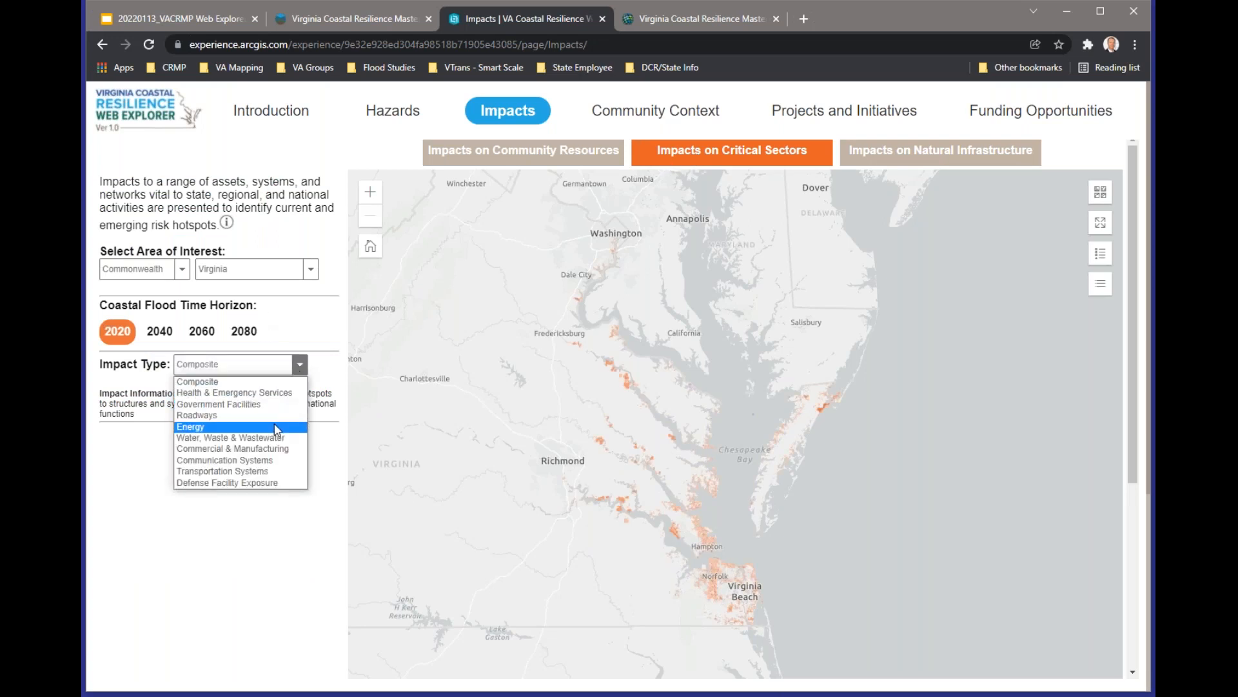
left_click(284, 416)
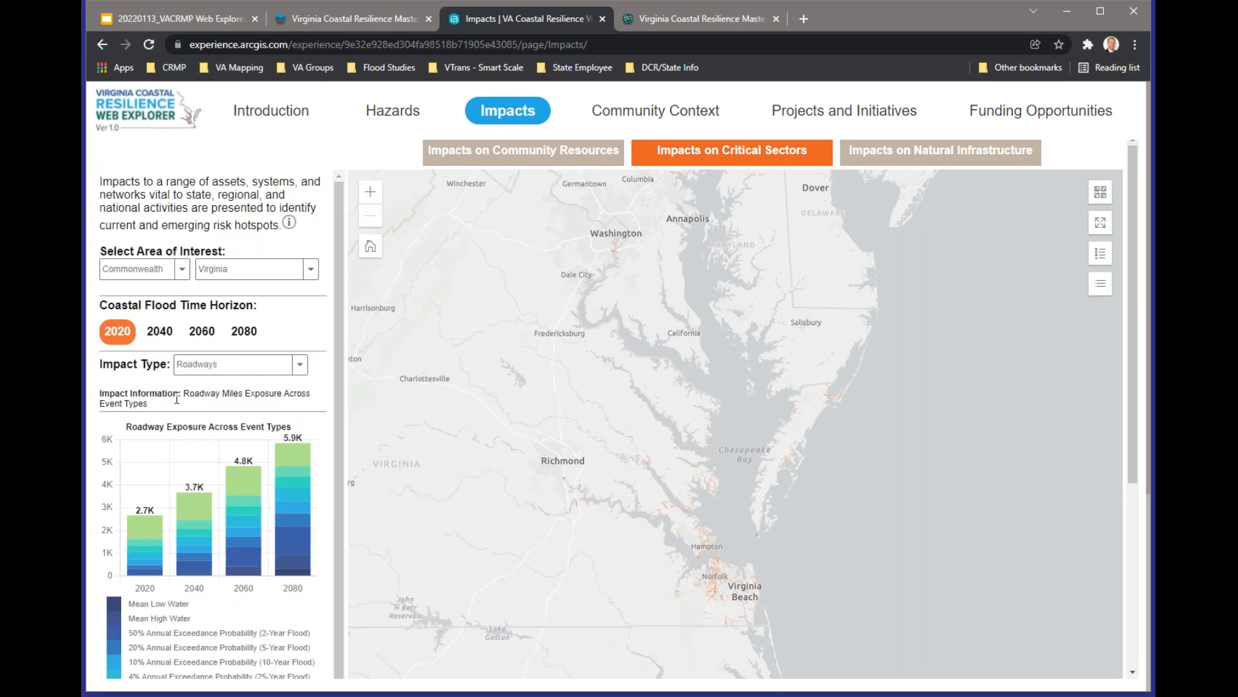
left_click_drag(183, 394, 200, 410)
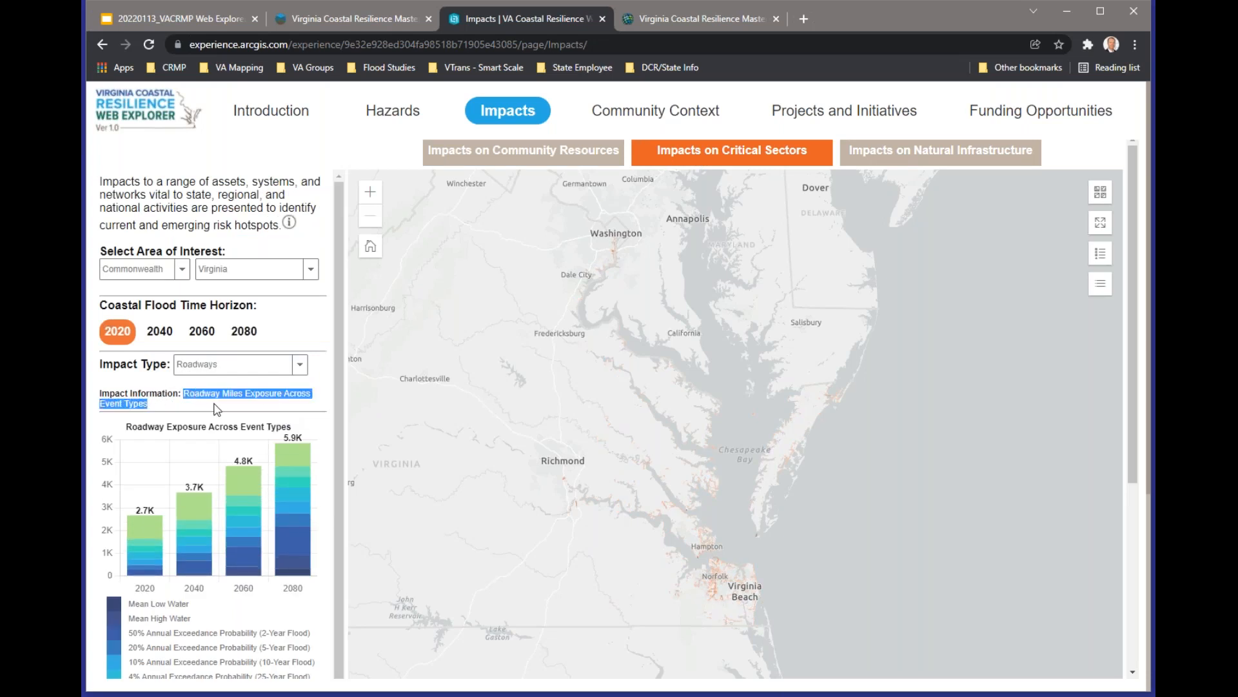
left_click(222, 400)
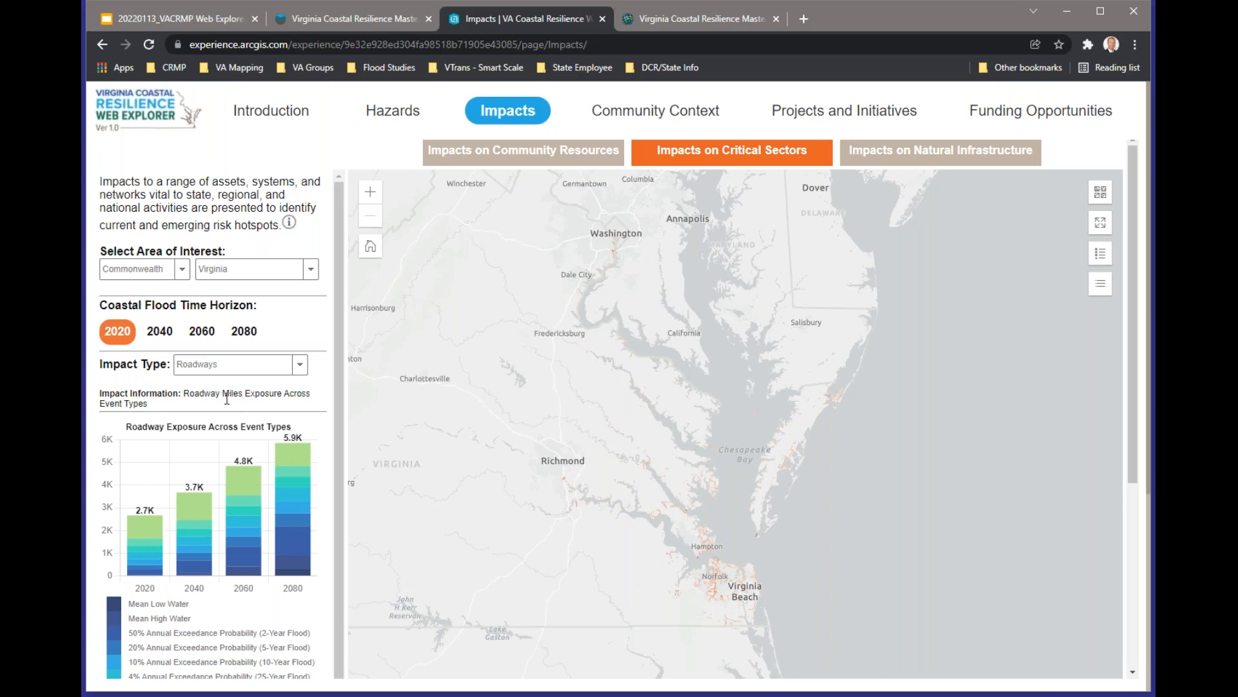
- Switch to the Virginia DCR site, open the 2021 Coastal Resilience Master Plan page and expand The Master Plan Document section
left_click(351, 19)
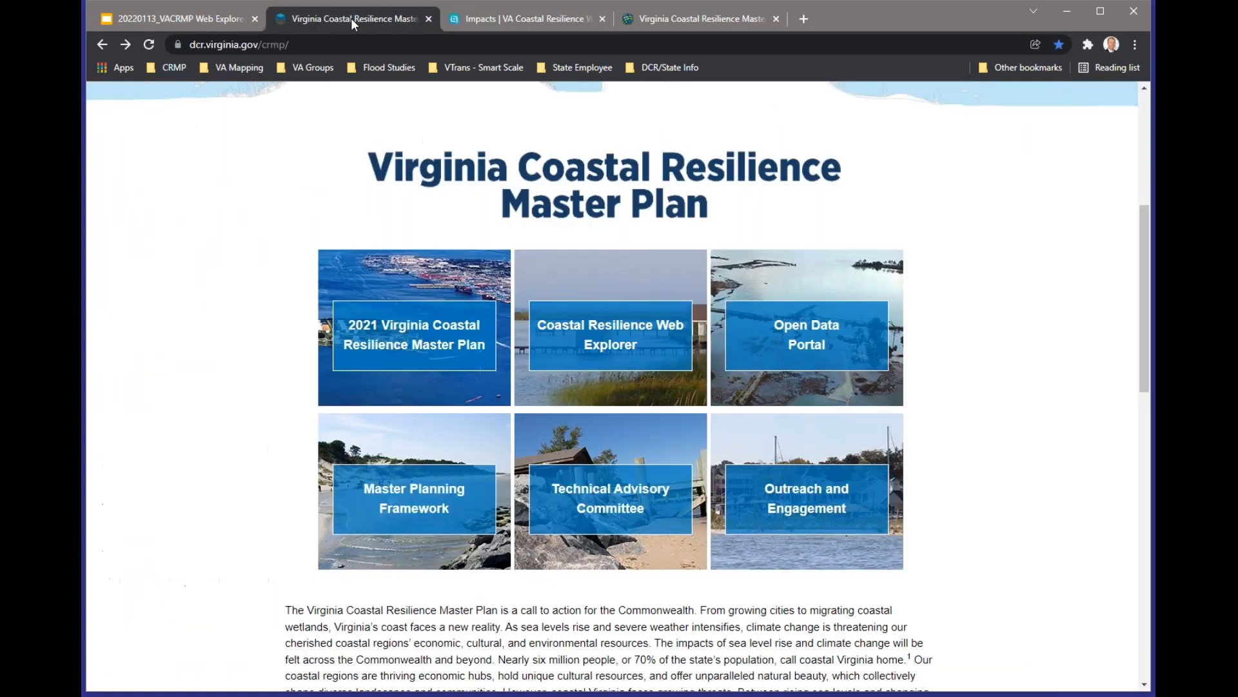
left_click(406, 350)
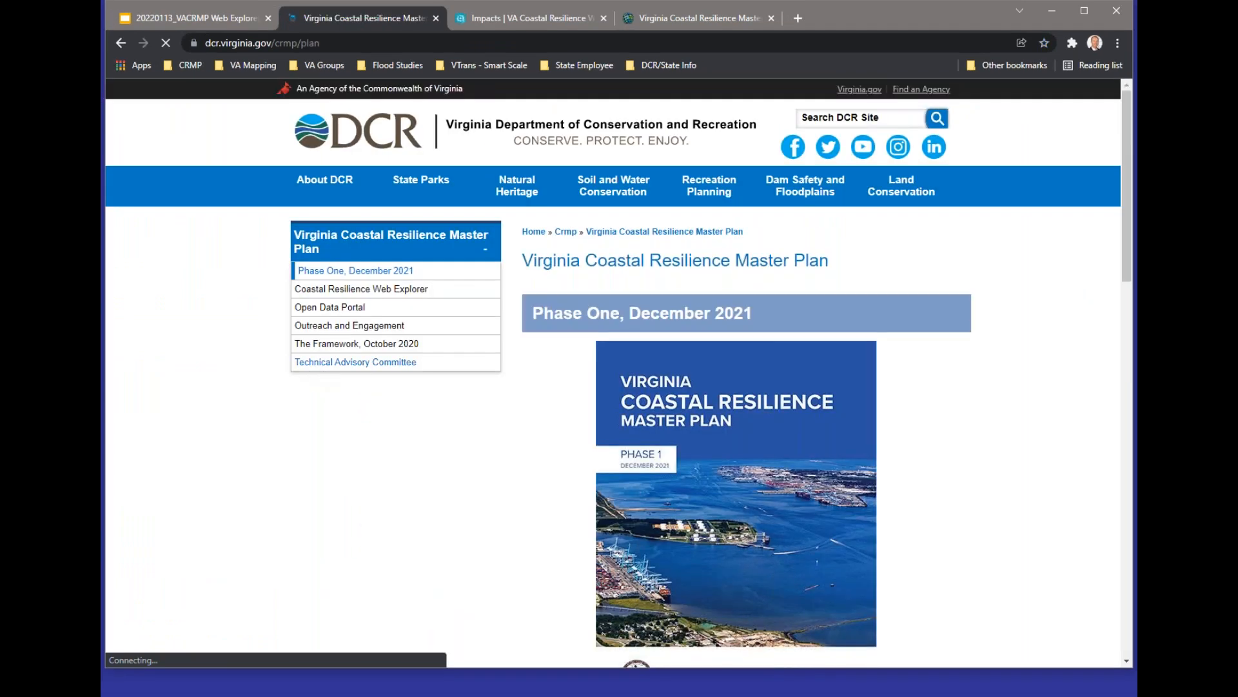
scroll(334, 387, "down", 6)
left_click(924, 565)
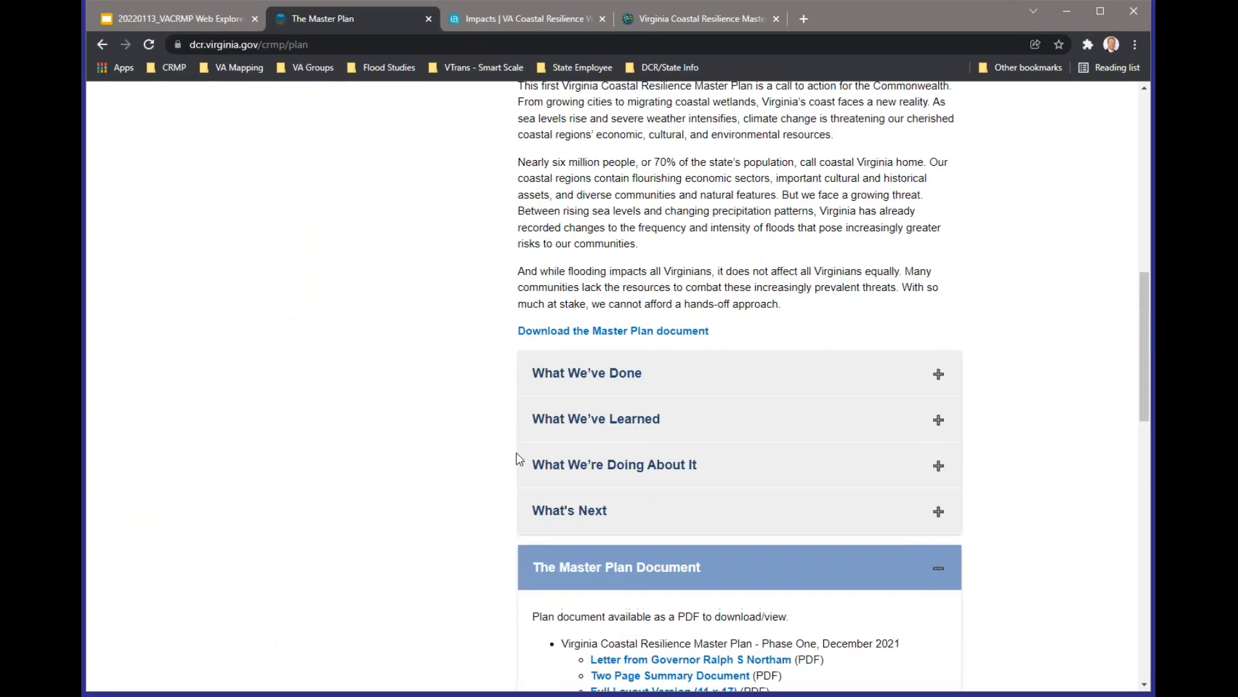
- Find the plan's appendices and highlight the Impact Assessment Technical Documentation and Data Product List entries
scroll(524, 380, "down", 10)
scroll(523, 389, "up", 4)
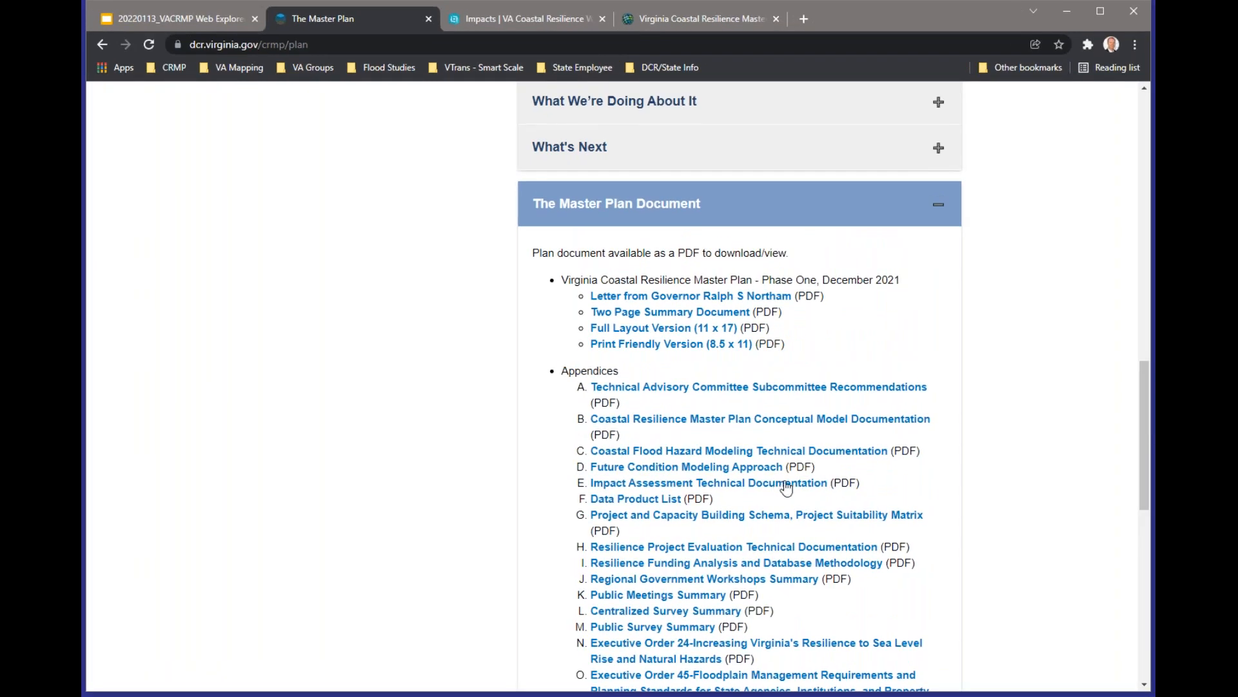
triple_click(671, 482)
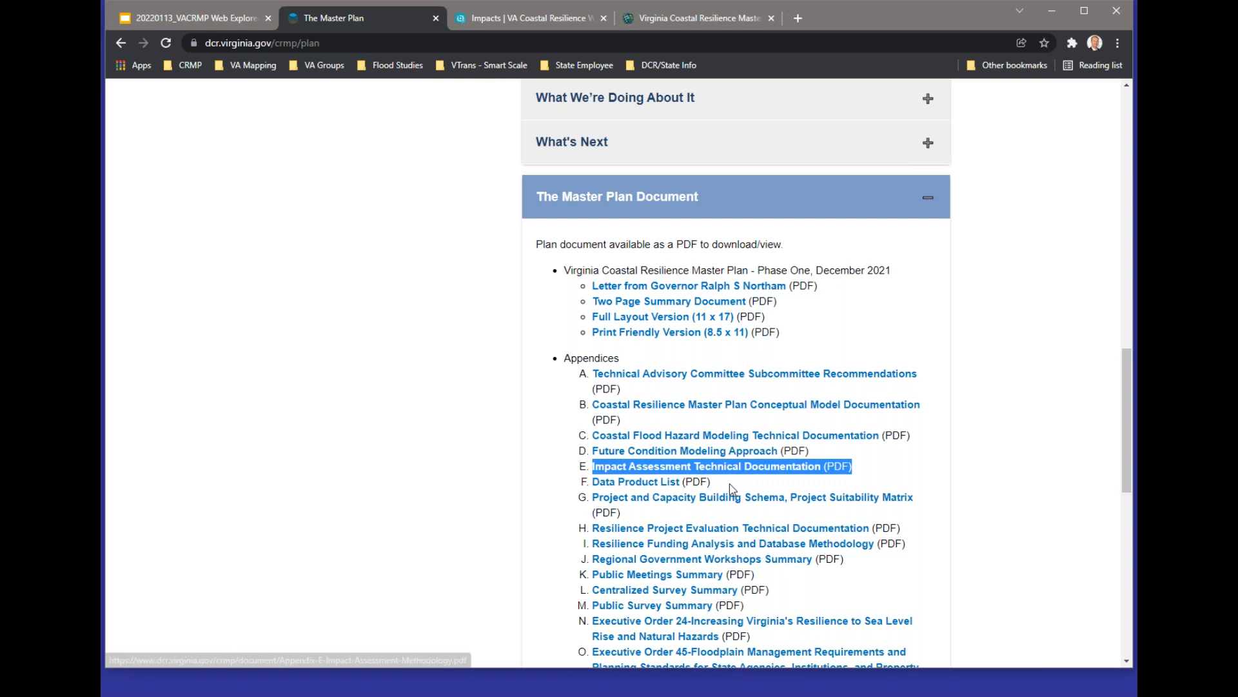
left_click_drag(745, 498, 557, 501)
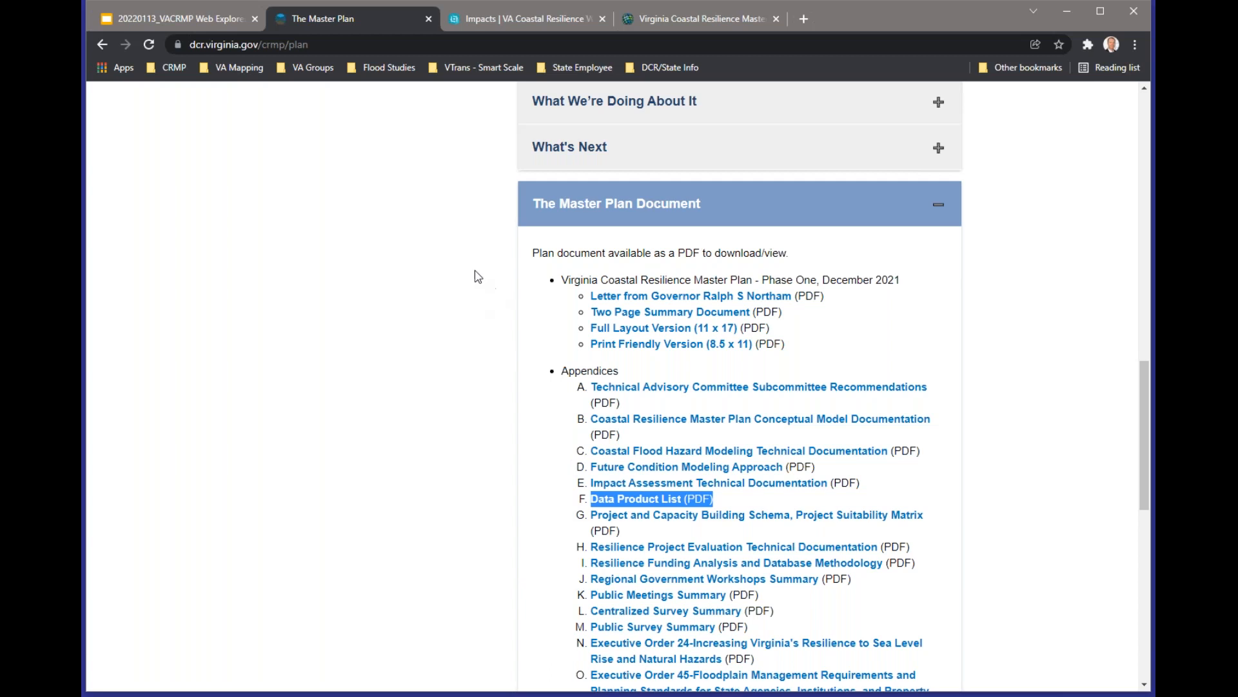
- Return to the Impacts page, show Impacts on Natural Infrastructure and review the available impact types, keeping Composite
left_click(527, 17)
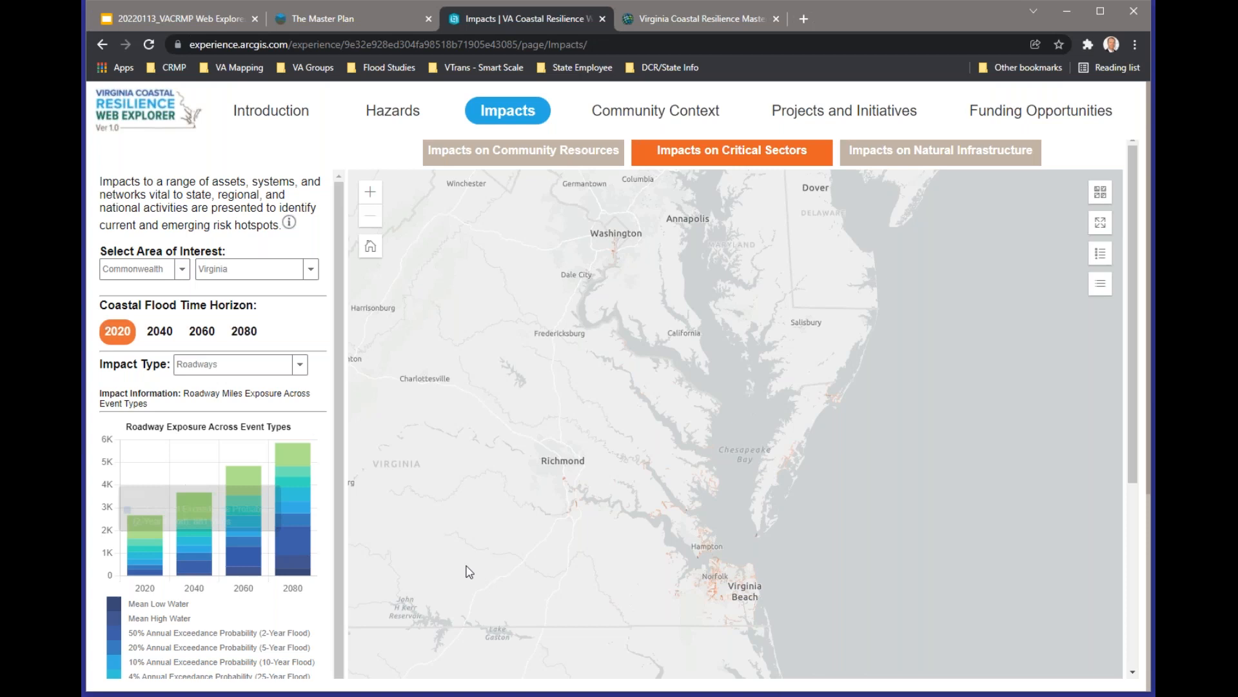
scroll(747, 554, "up", 1)
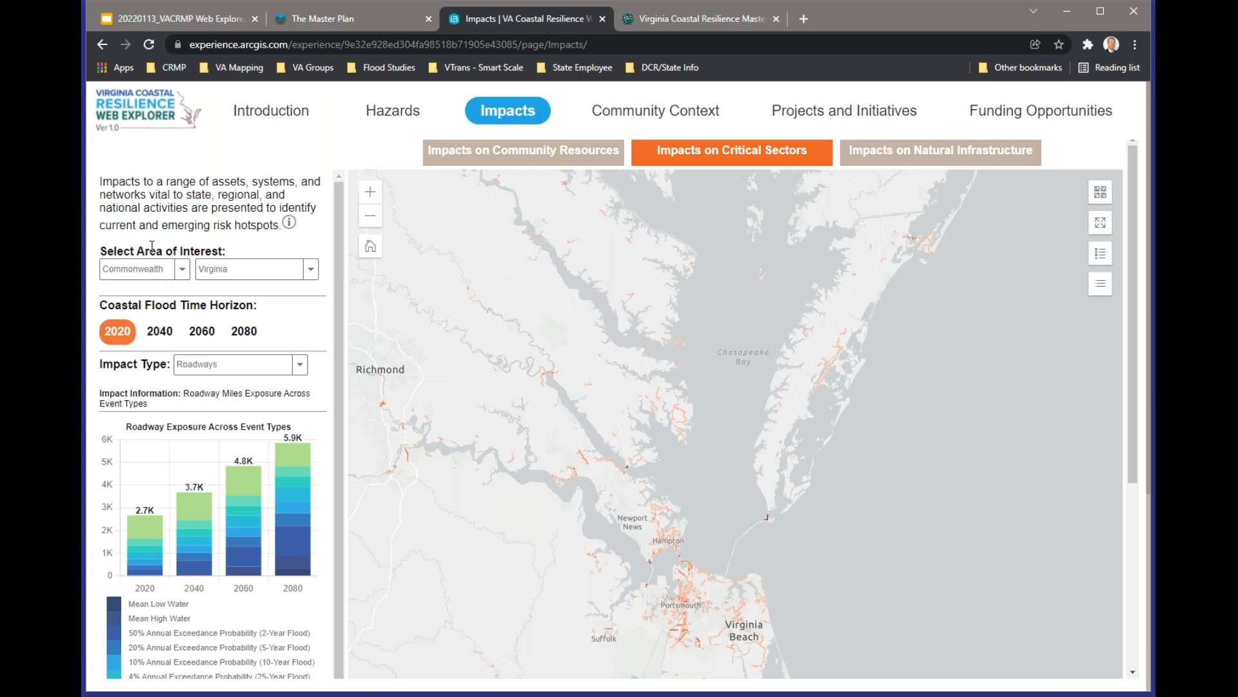
left_click(954, 154)
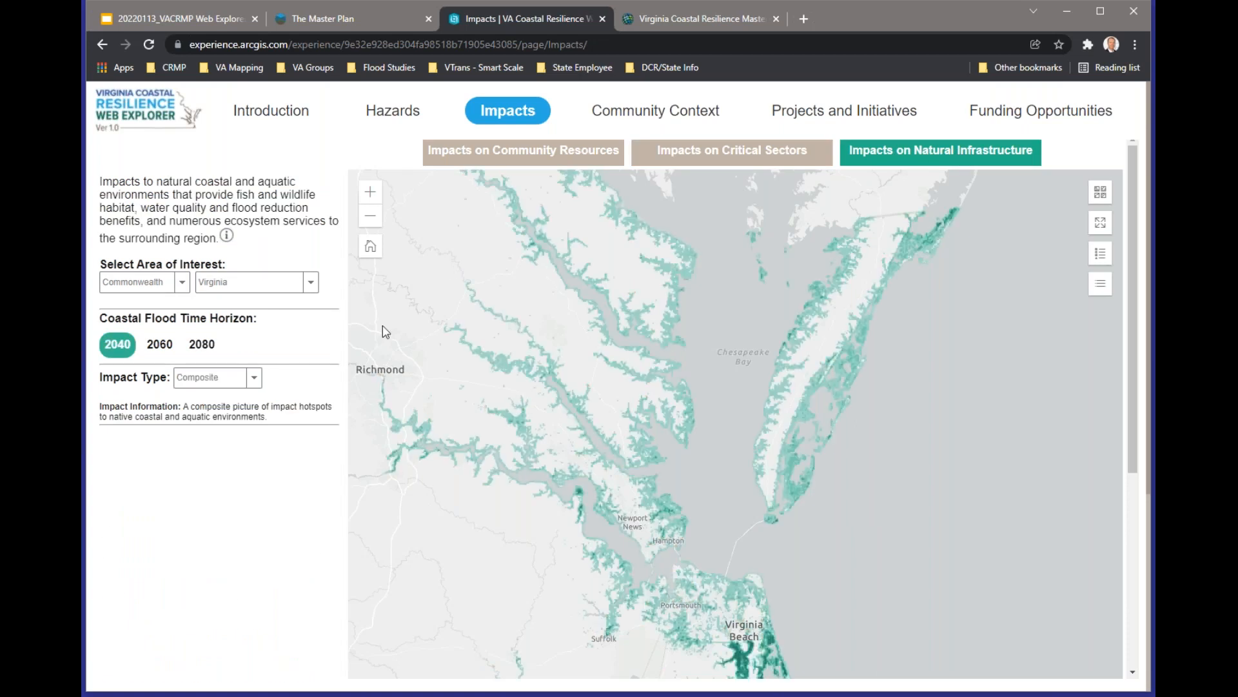
left_click(255, 381)
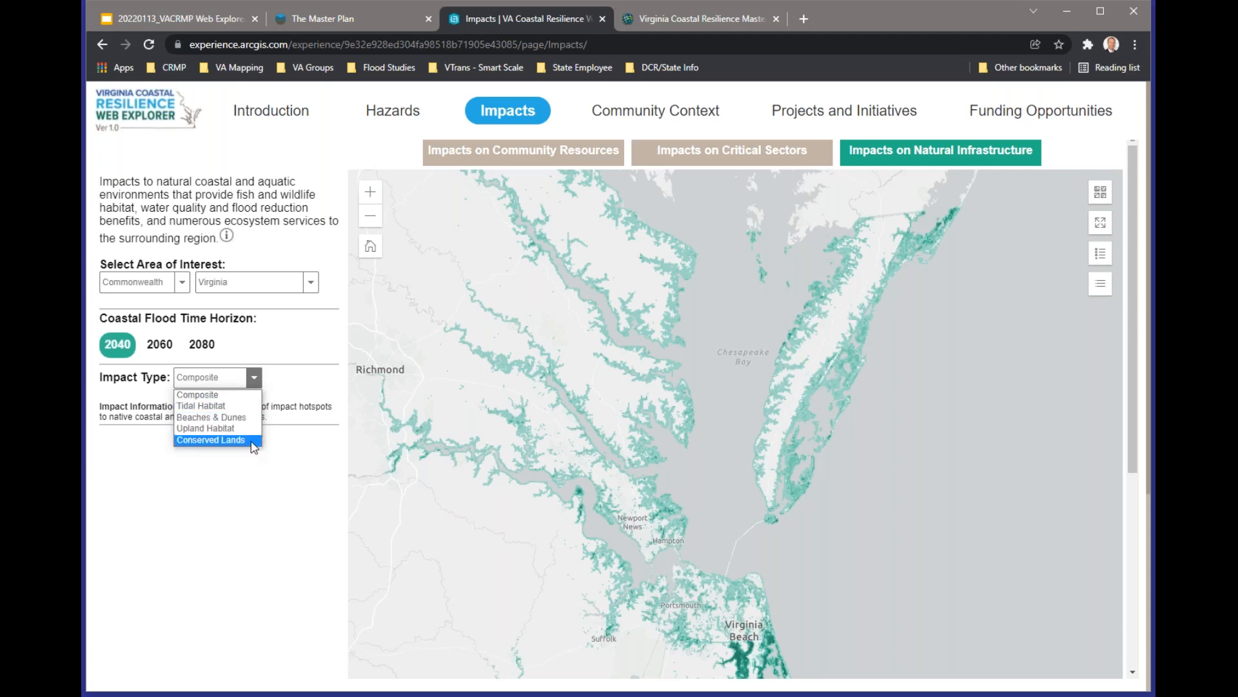
left_click(292, 478)
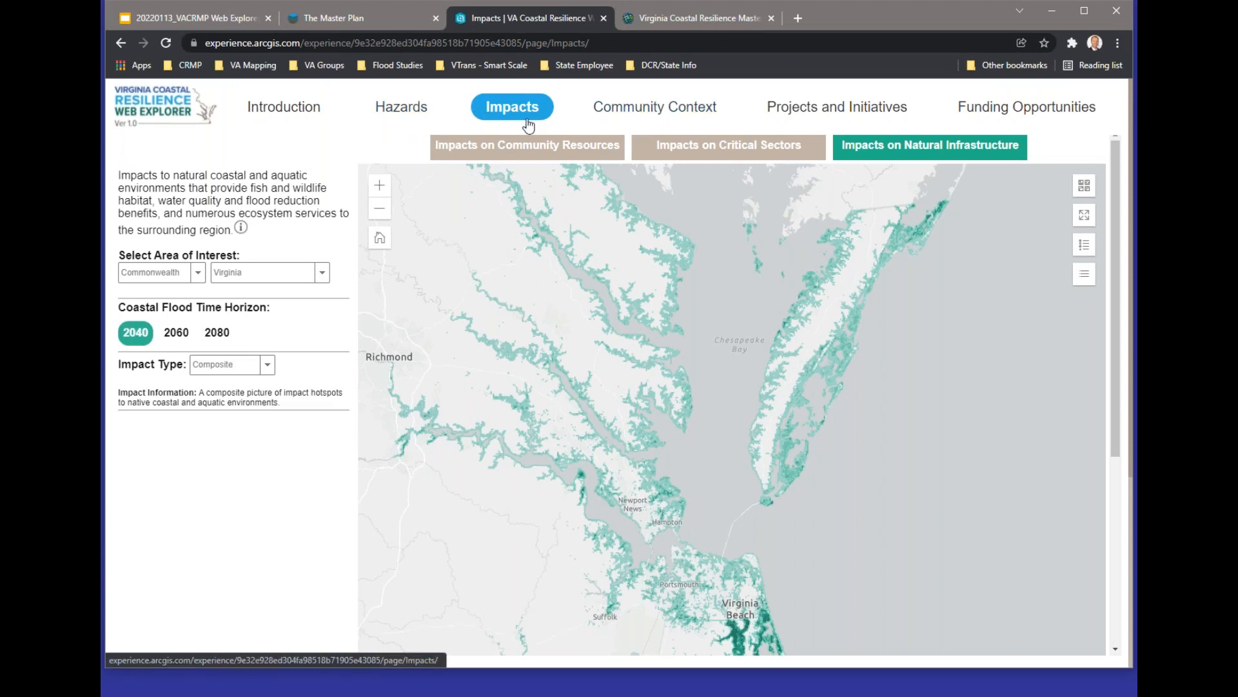
- Open the Community Context page and look closer at social vulnerability across coastal Virginia
left_click(656, 114)
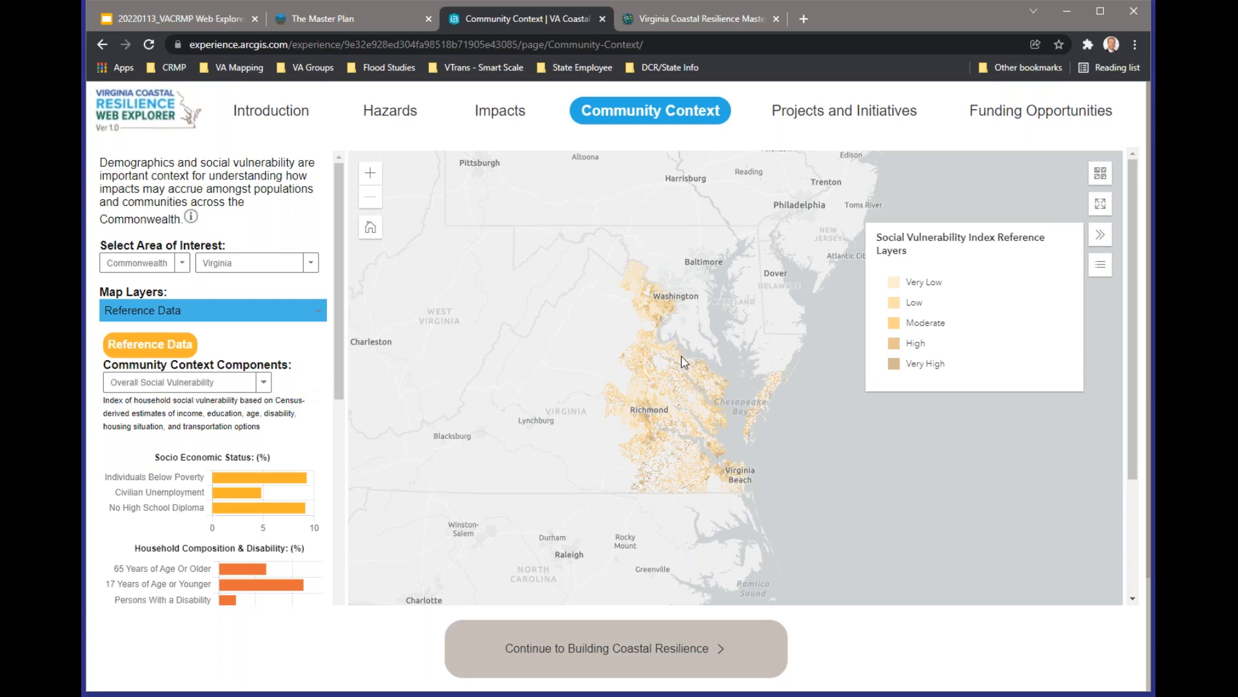
scroll(655, 397, "up", 1)
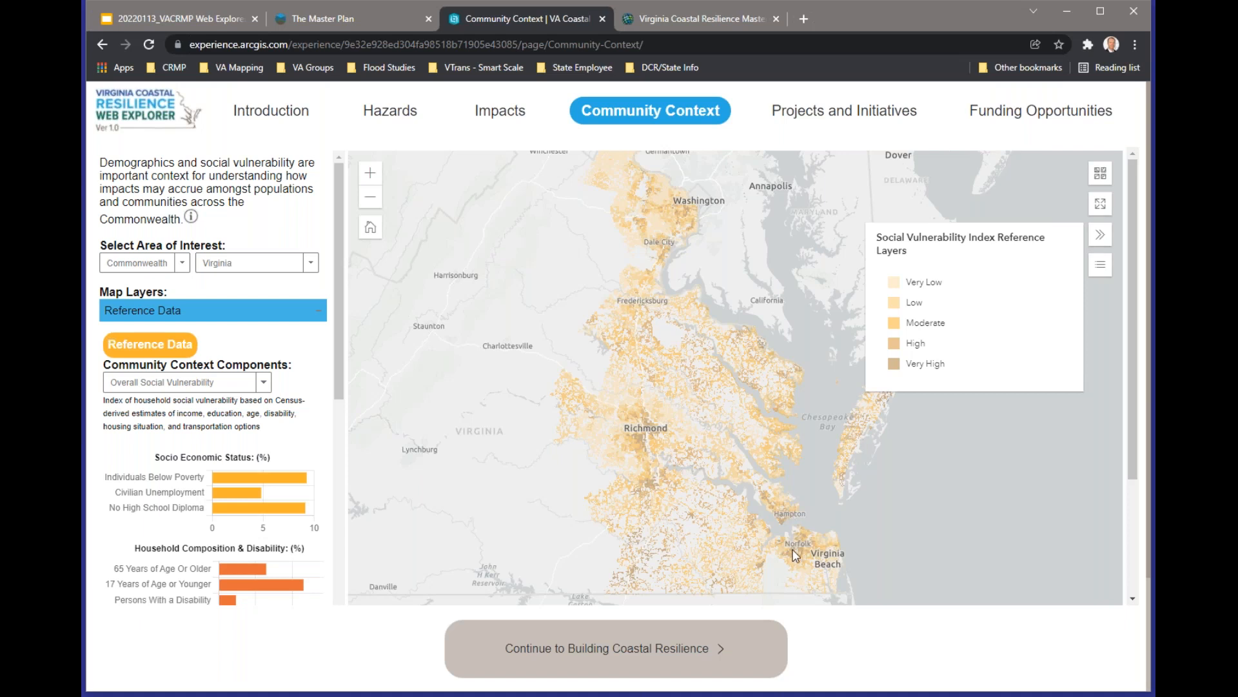
- Examine social vulnerability around Hampton Roads and review the Community Context Components options, keeping Overall Social Vulnerability
scroll(795, 555, "up", 2)
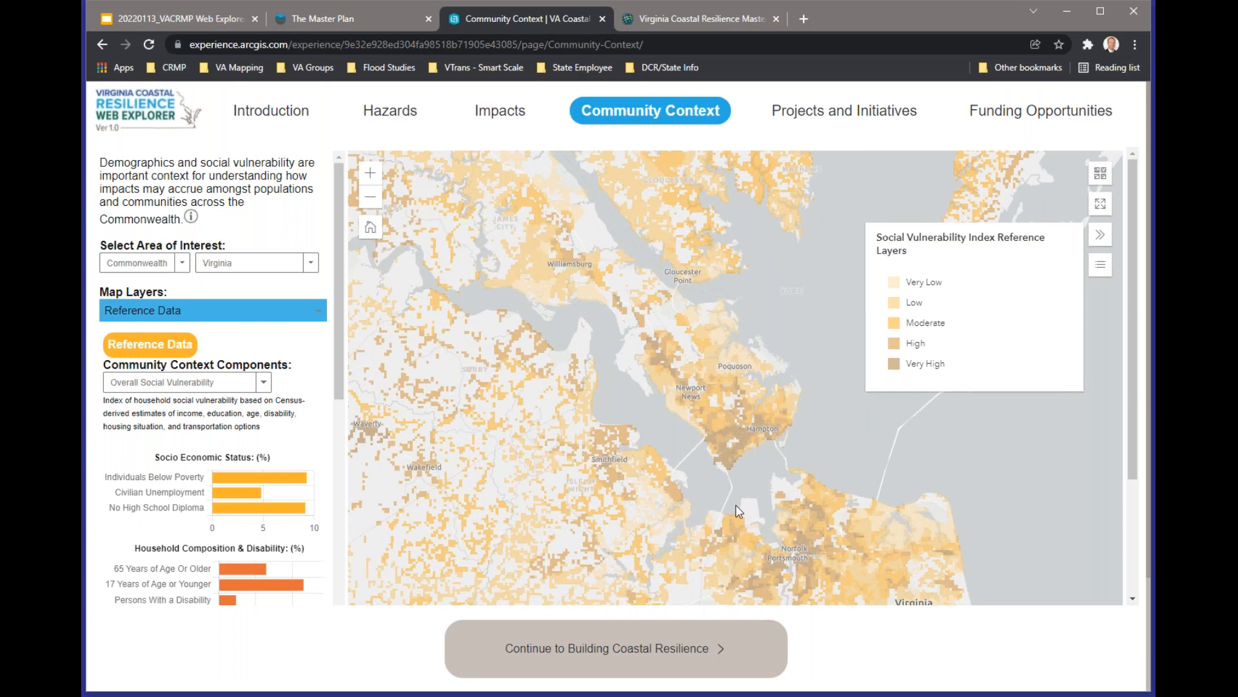
scroll(732, 449, "down", 1)
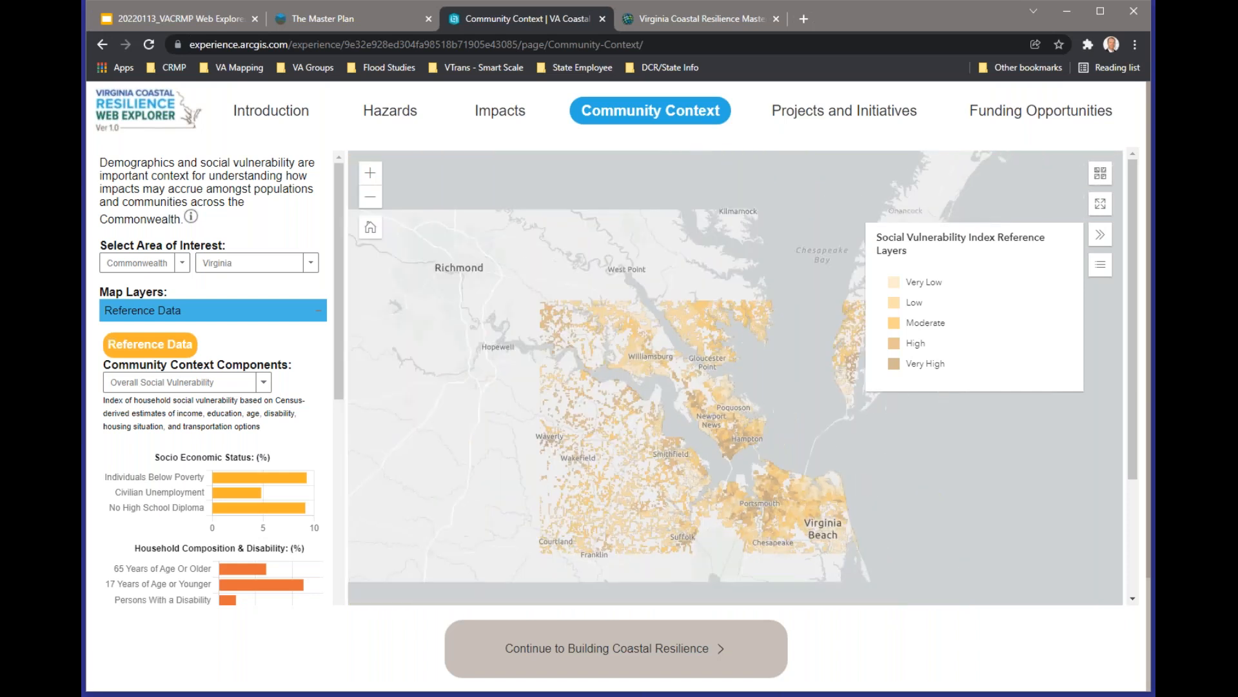
left_click(263, 382)
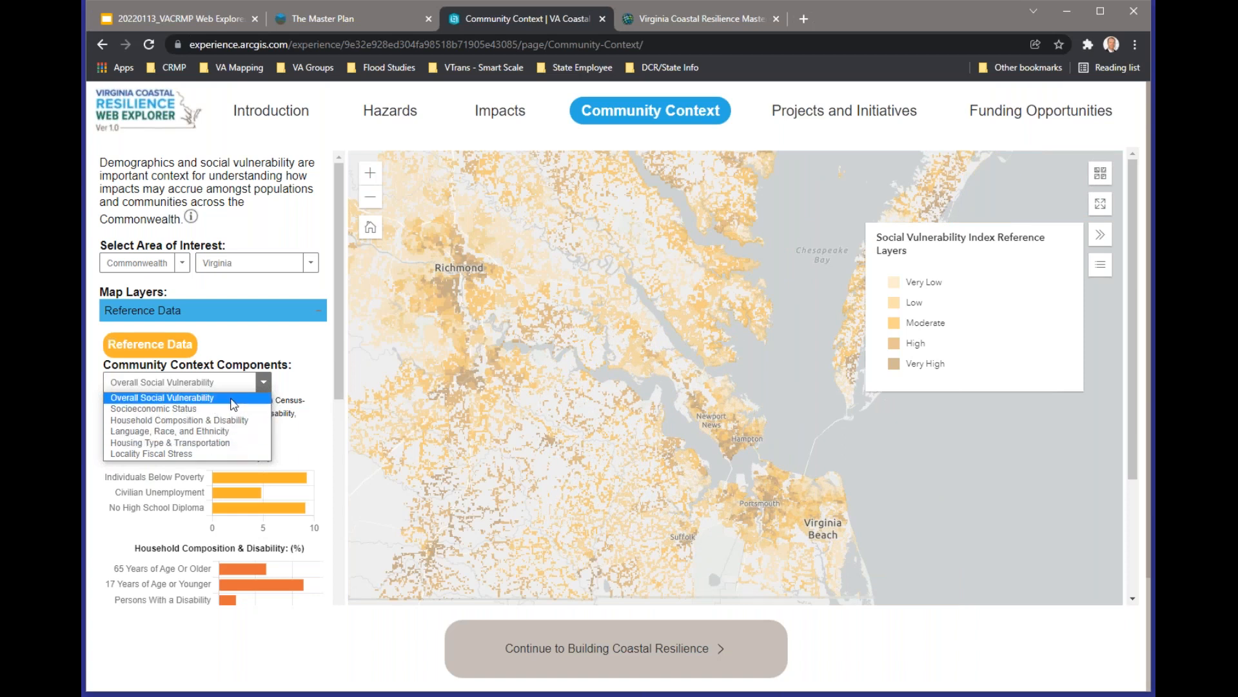
left_click(231, 400)
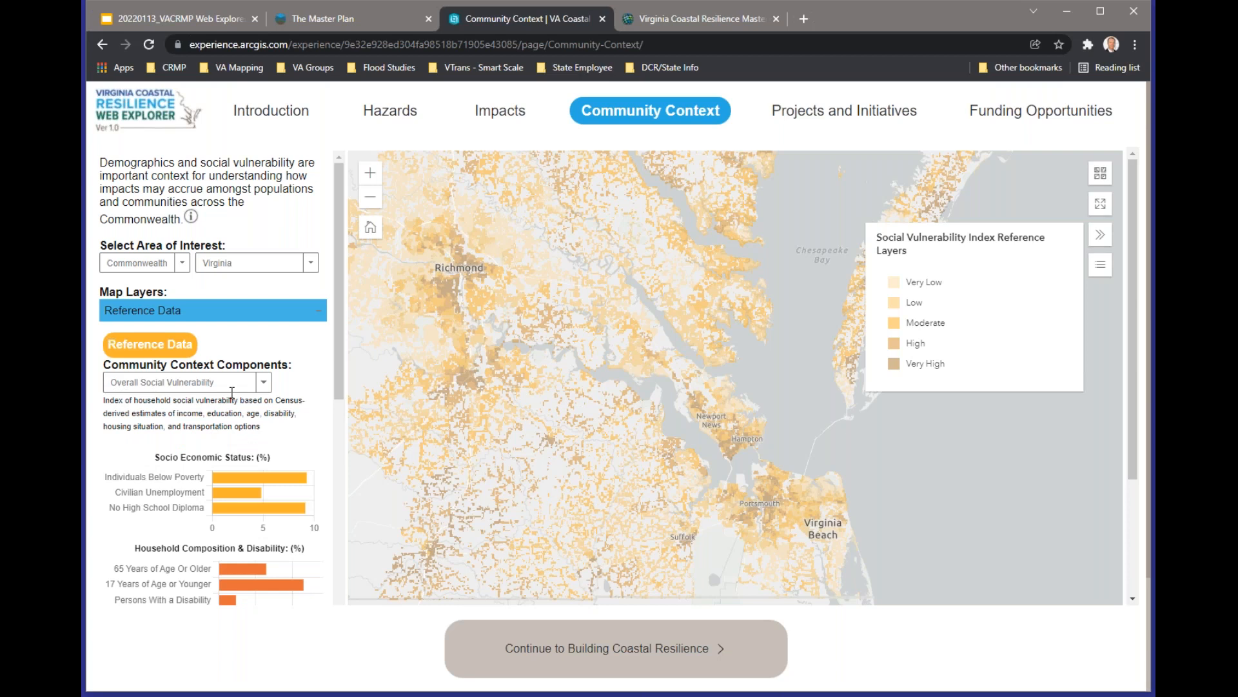
- Switch the map layers from Reference Data to Coastal Hazard & Vulnerability and show the 2040, then the 2020 flood time horizon
left_click(321, 316)
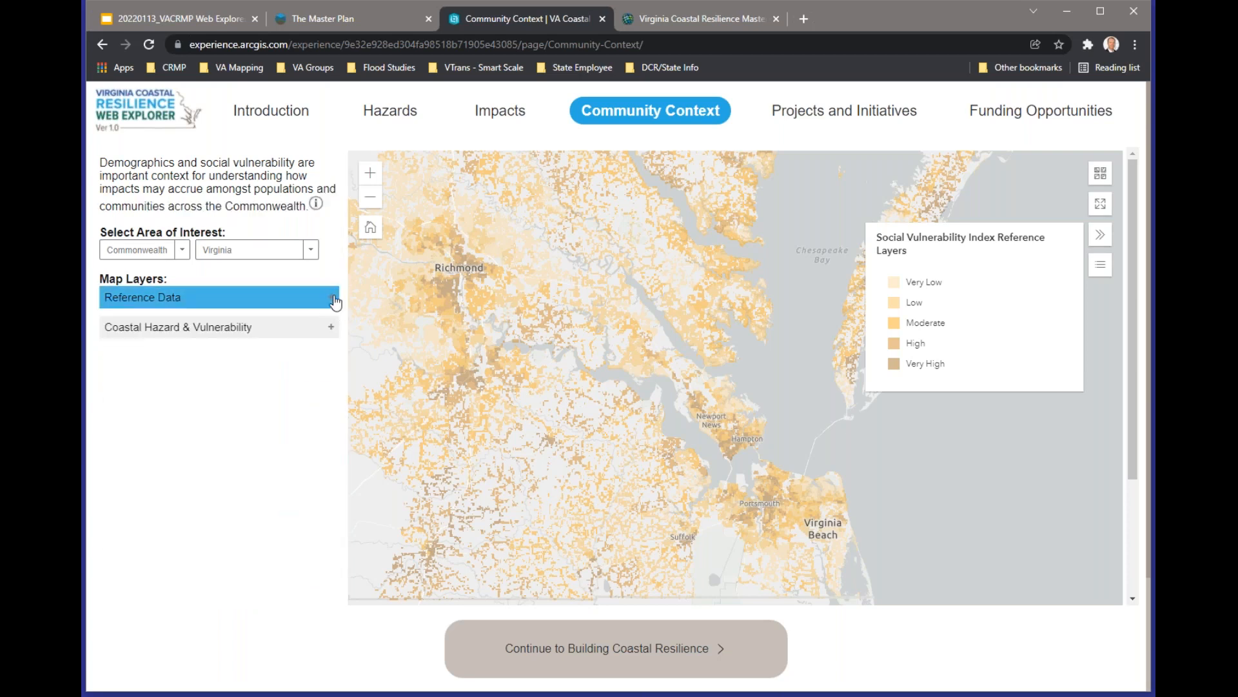
left_click(333, 335)
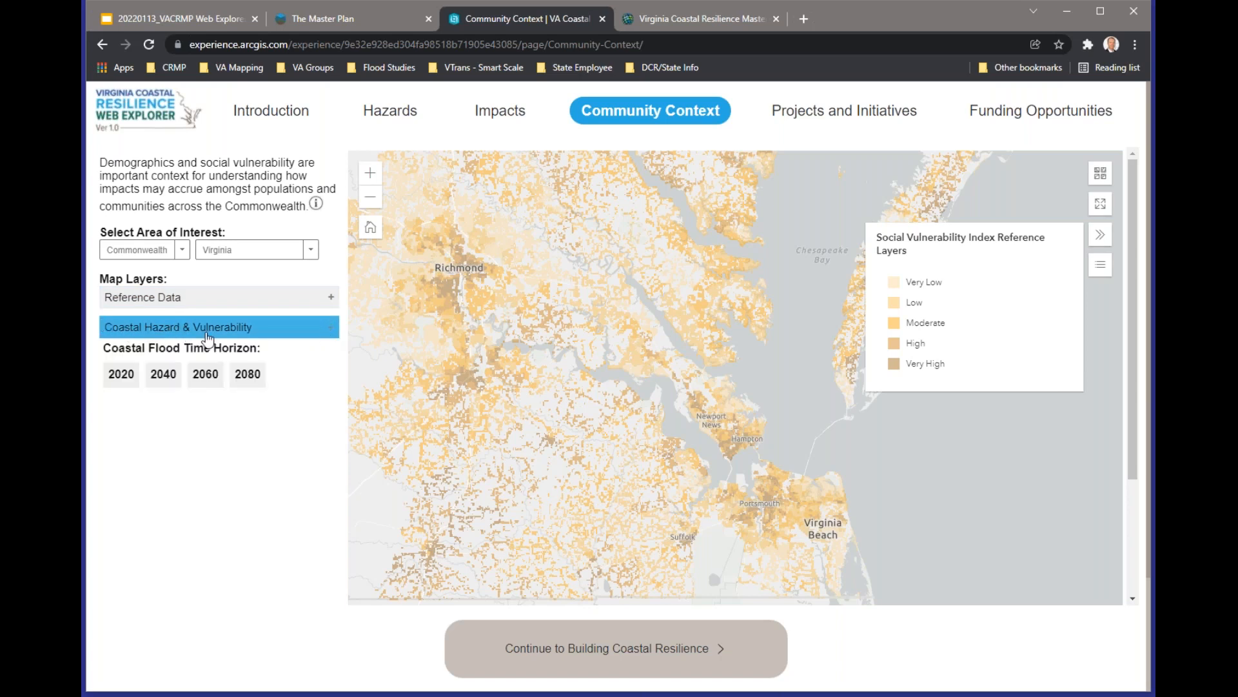
left_click(169, 380)
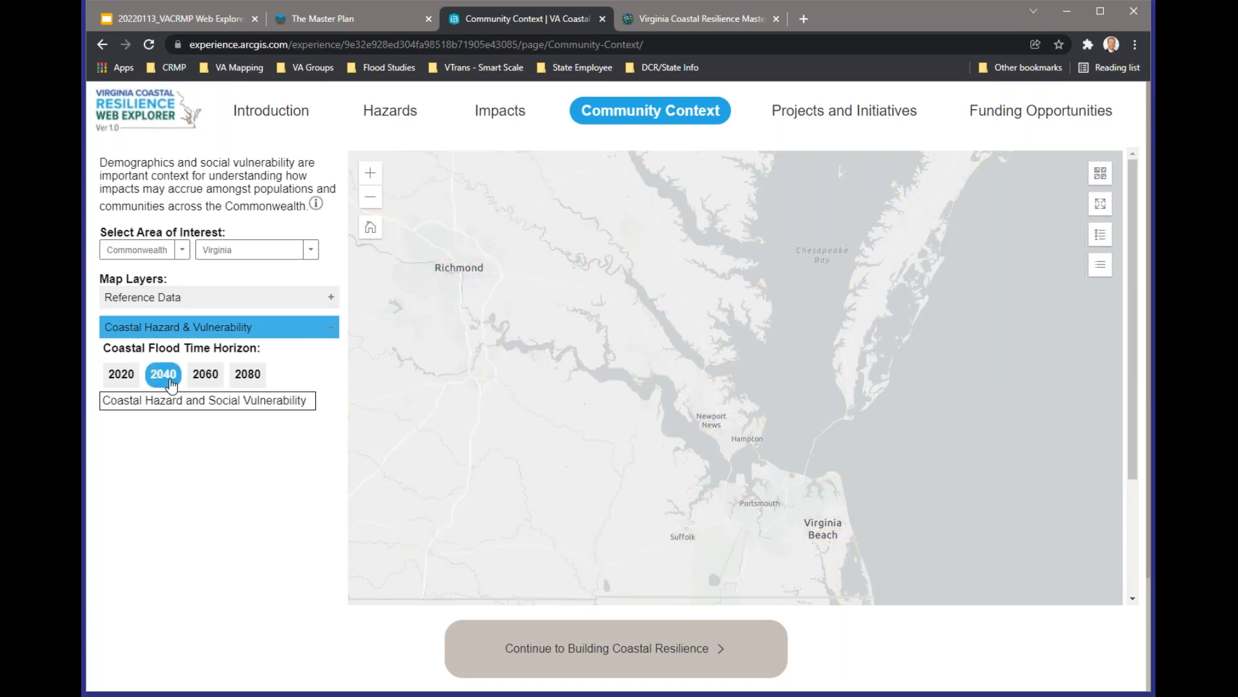
left_click(121, 374)
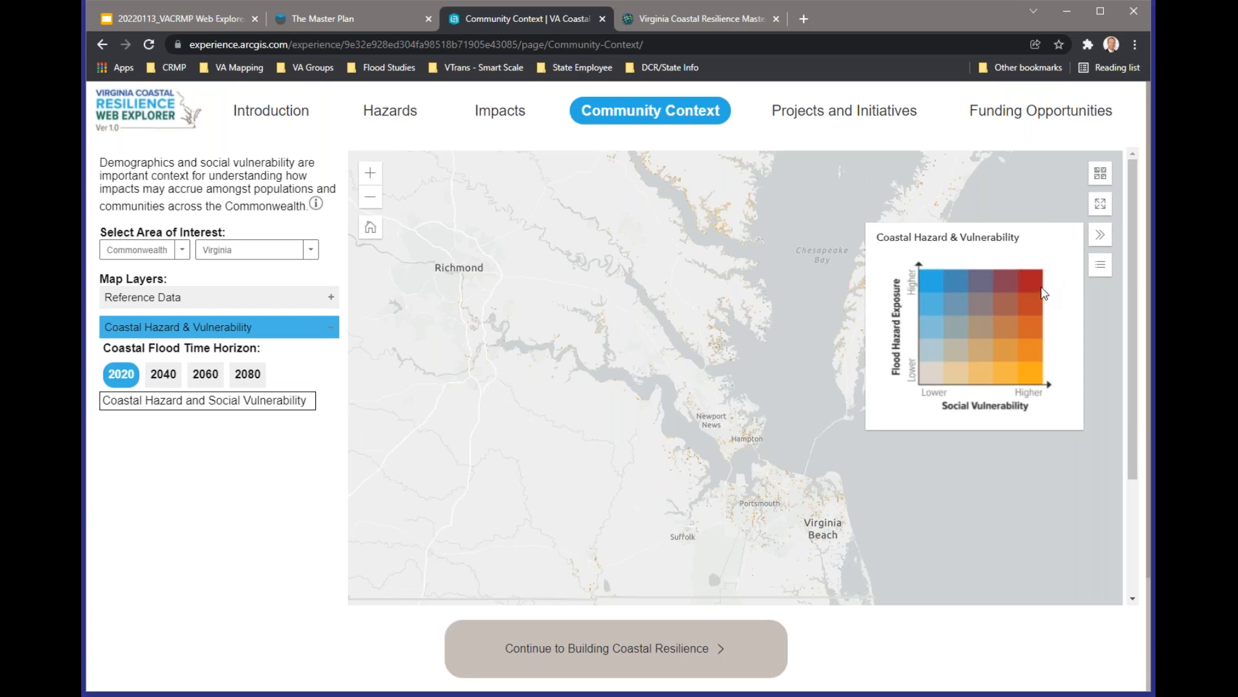
- Show coastal hazard and vulnerability for the 2080 time horizon and examine the Norfolk and Portsmouth area closely
left_click(258, 374)
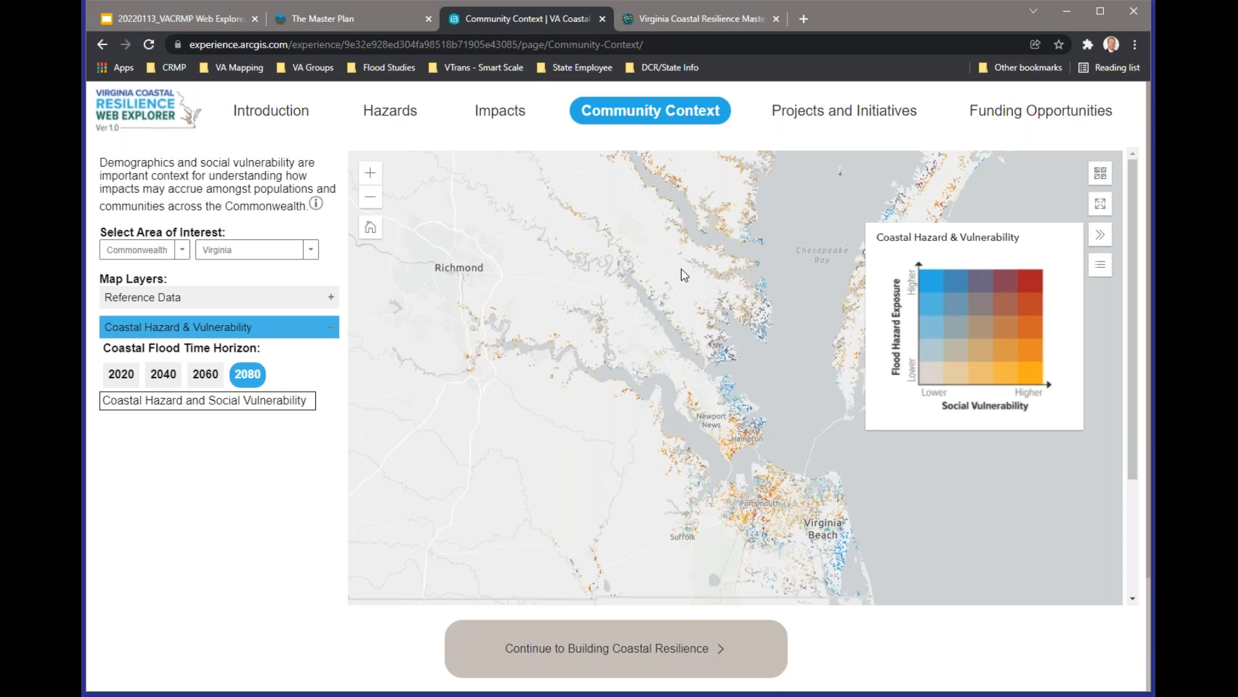
scroll(763, 500, "up", 2)
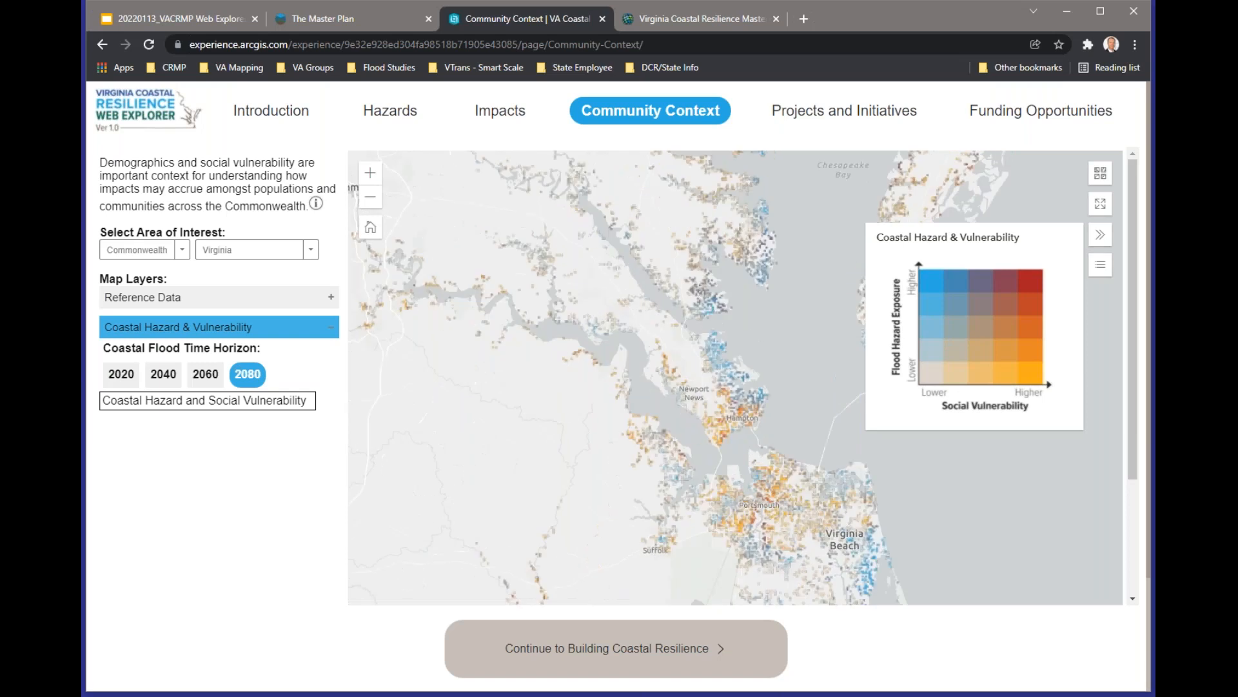
scroll(764, 493, "up", 3)
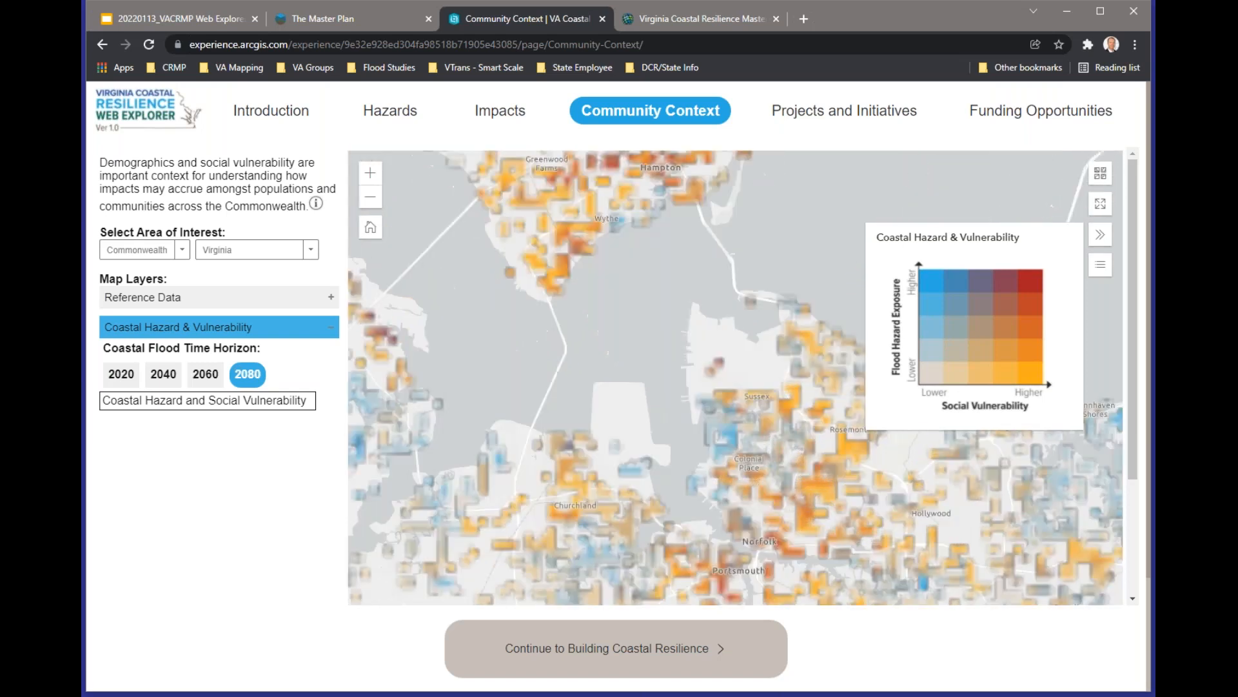
left_click_drag(827, 501, 718, 381)
scroll(718, 380, "up", 2)
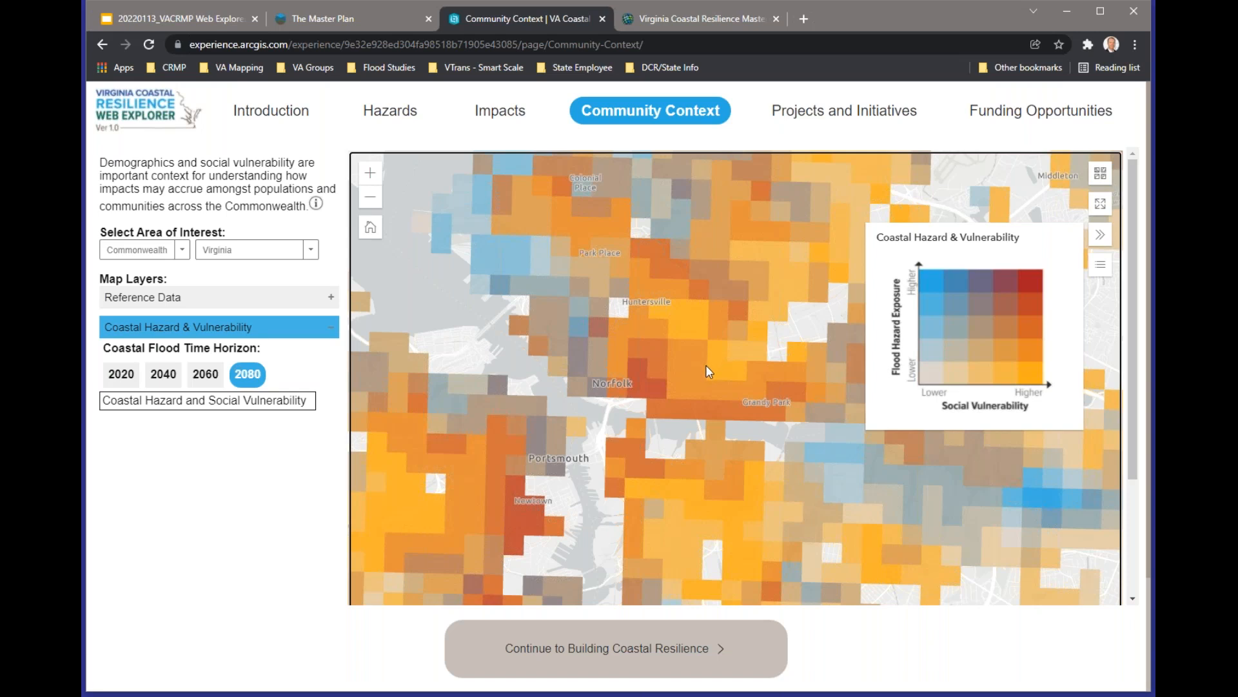
scroll(707, 369, "down", 2)
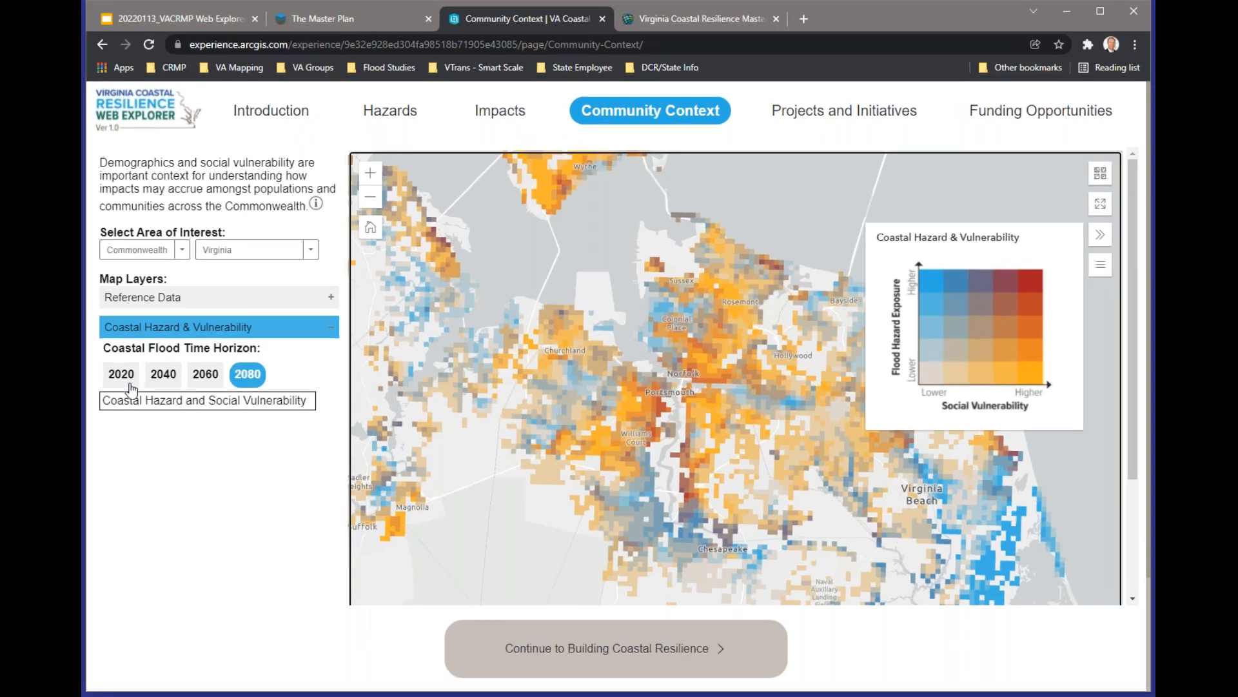
- Compare hazard and vulnerability around Norfolk across the 2020, 2040, 2060 and 2080 time horizons, ending on 2080
left_click(133, 383)
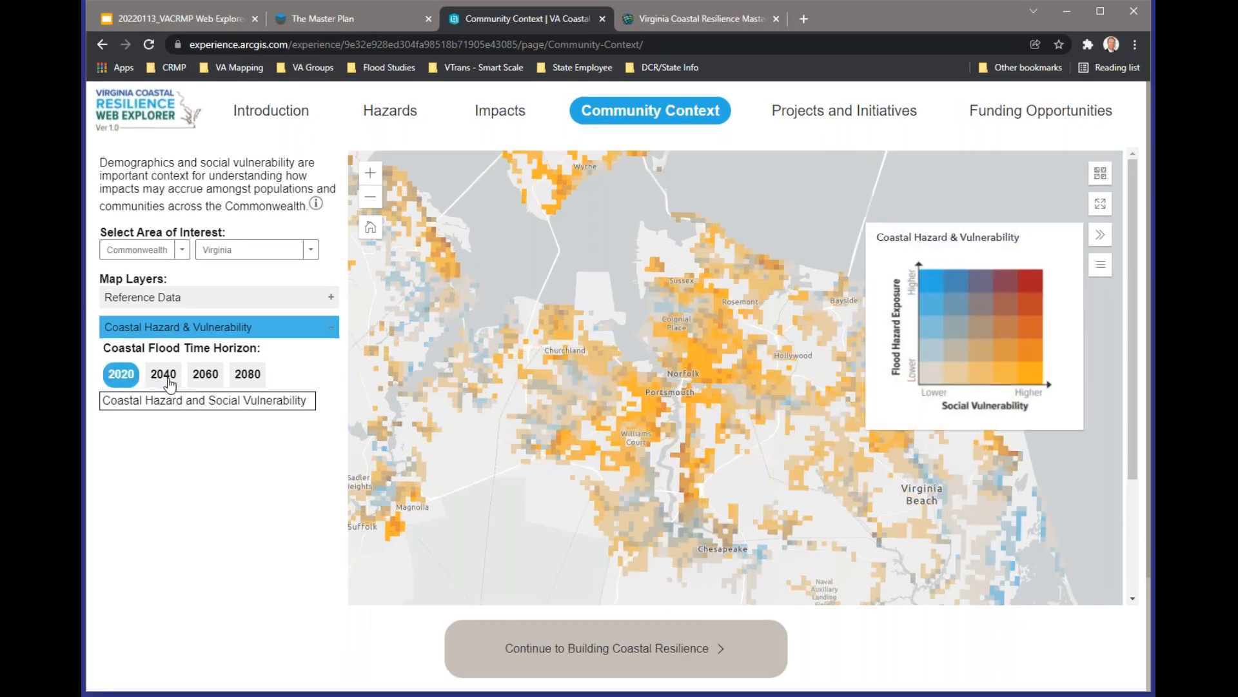
left_click(168, 384)
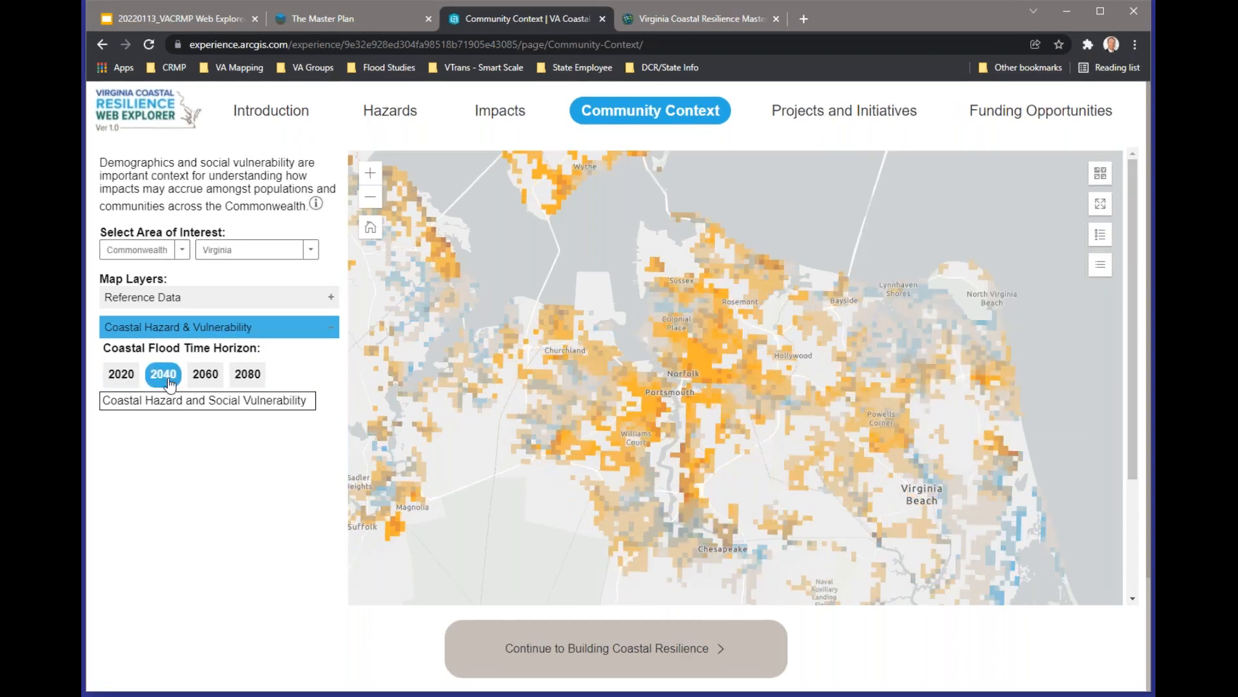
left_click(205, 376)
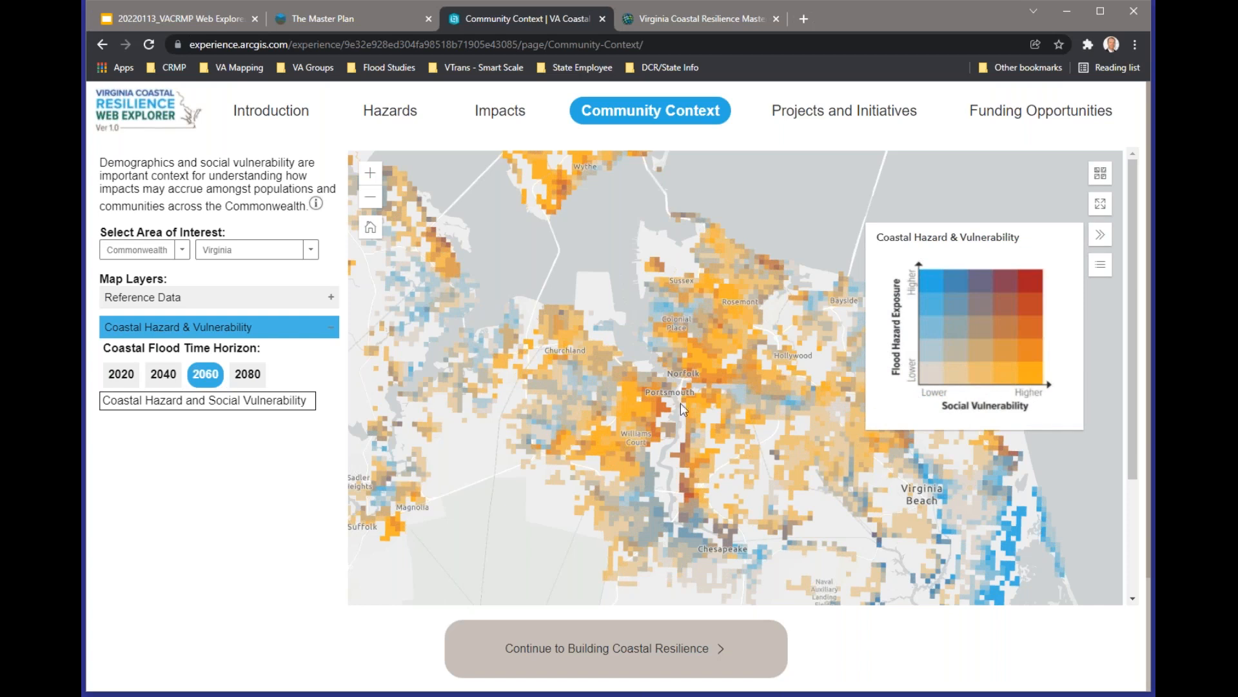
left_click(249, 375)
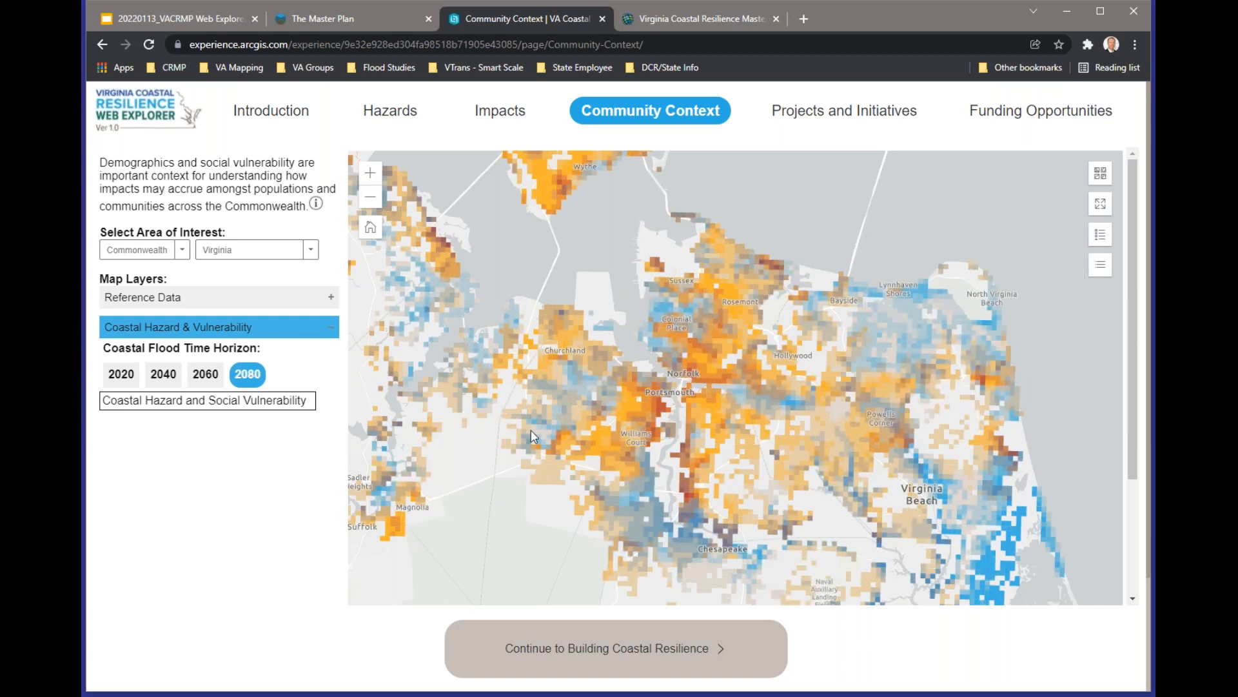
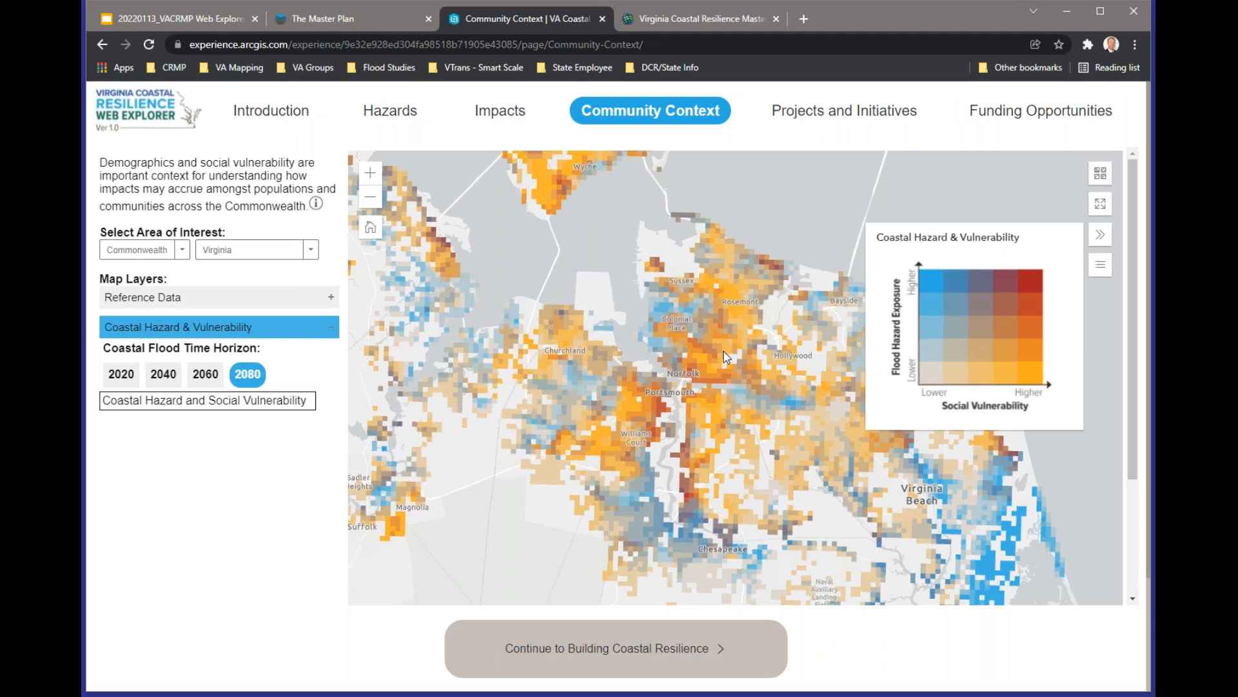
- Open the Projects and Initiatives page and filter the category to Resilience Projects after checking Capacity-Building Initiatives
left_click(844, 115)
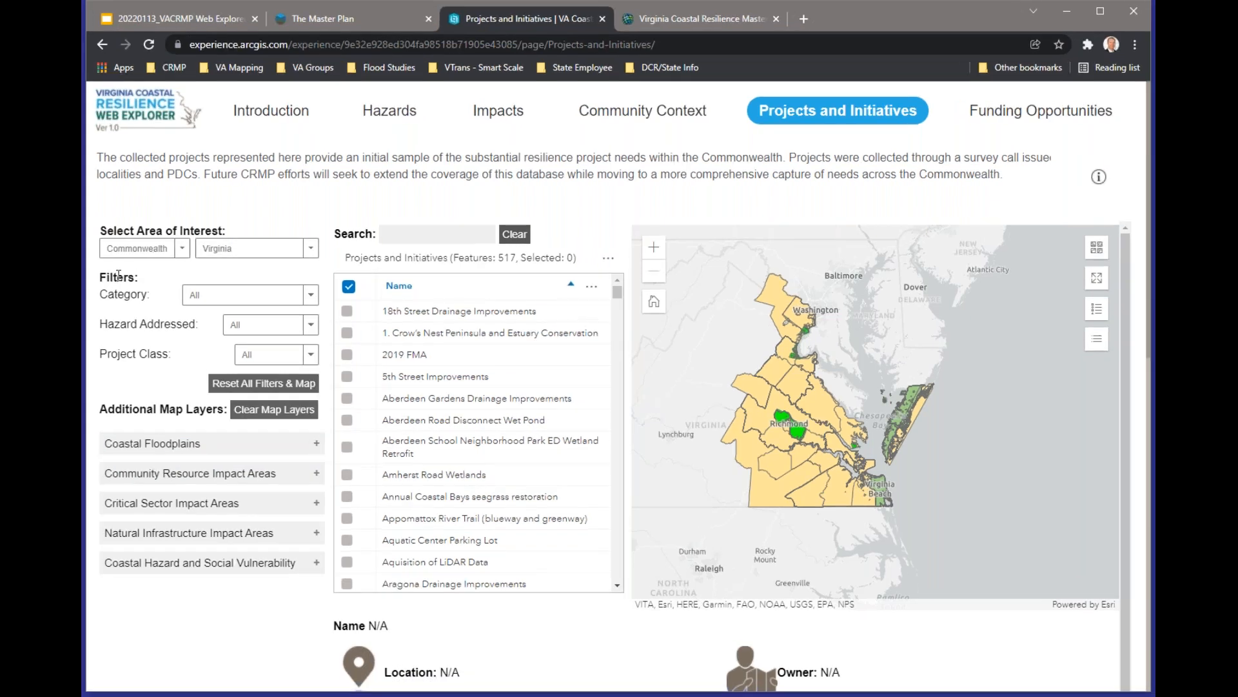
left_click(254, 298)
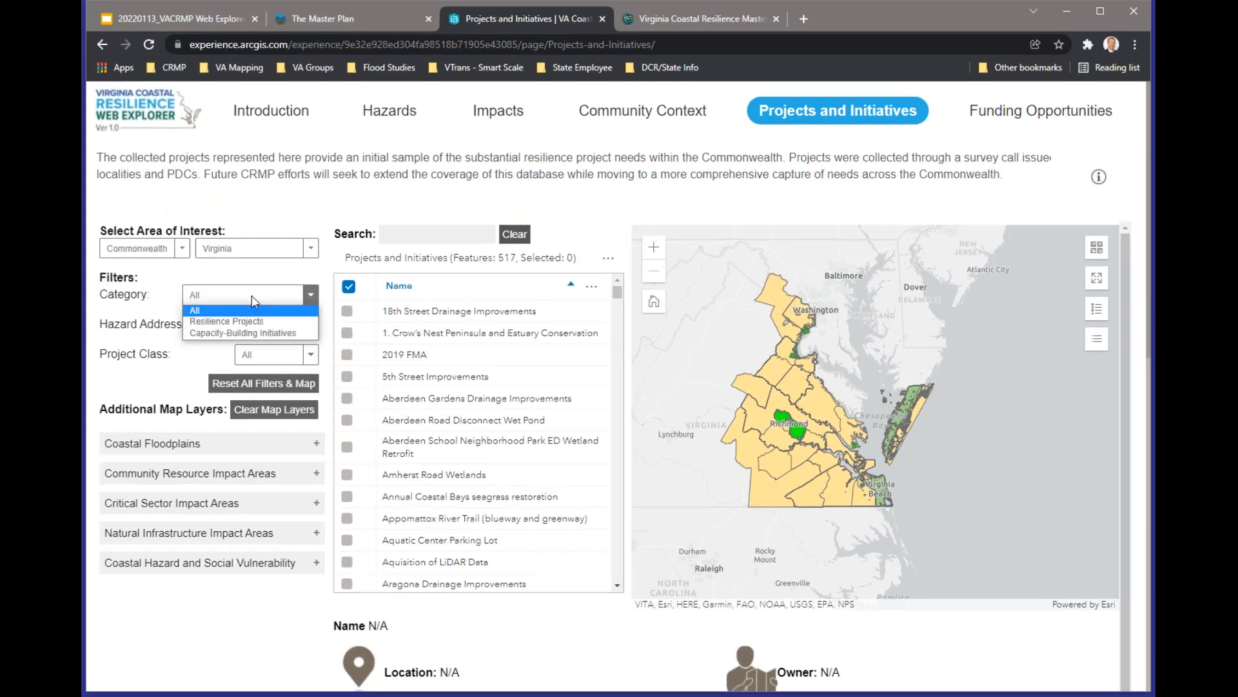
left_click(234, 321)
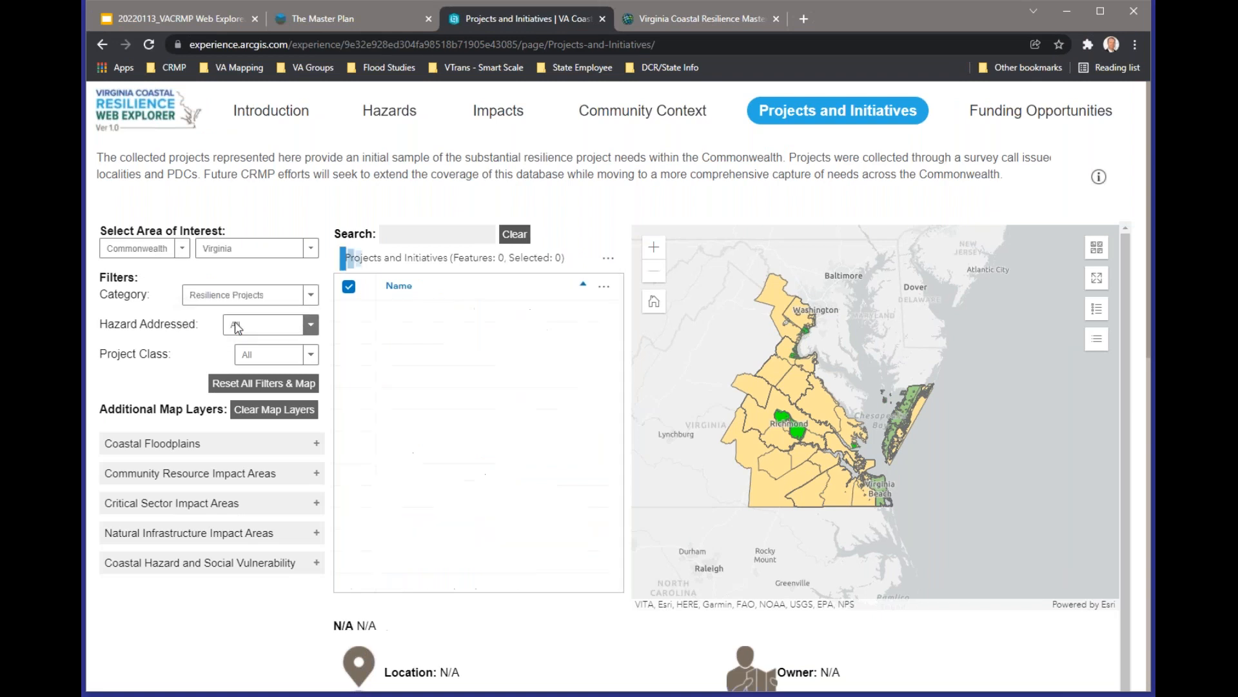
left_click(283, 303)
left_click(266, 335)
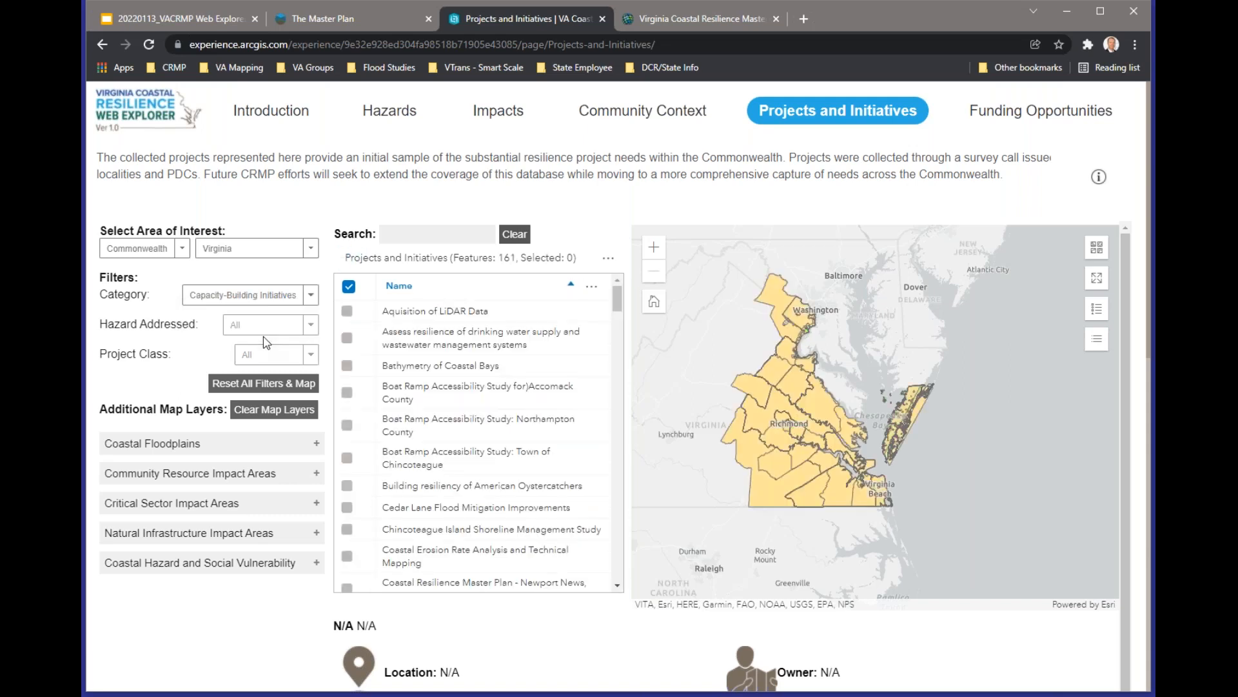
left_click(277, 299)
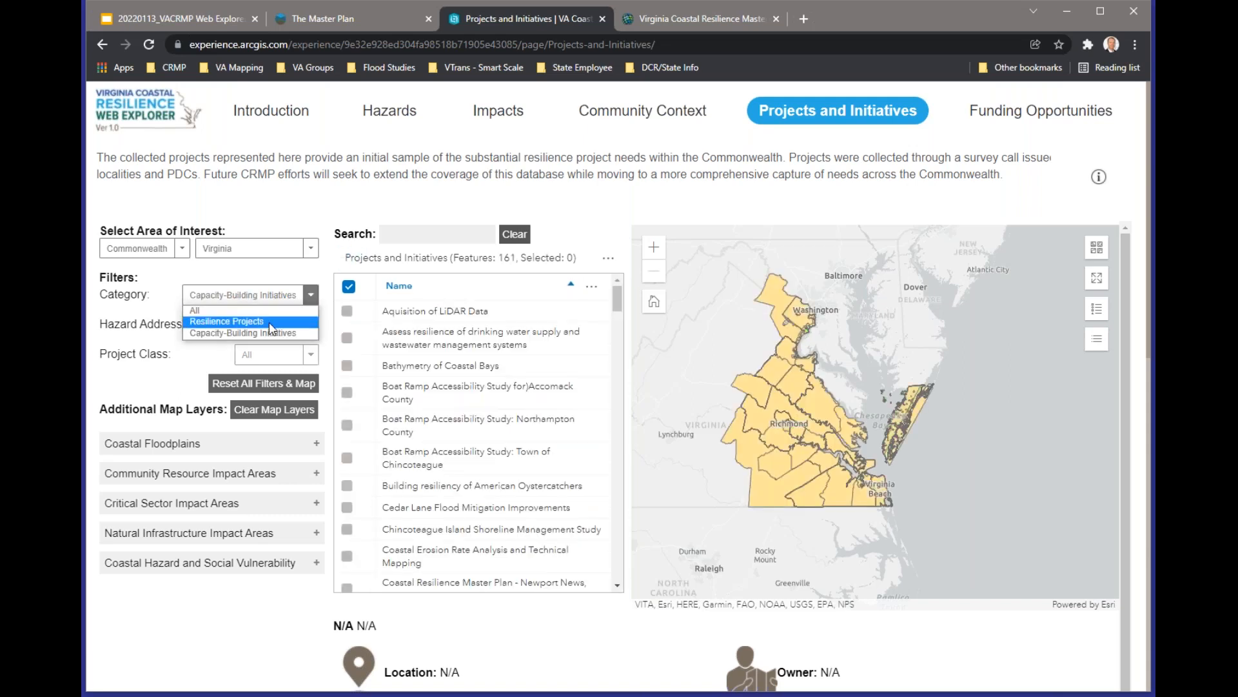
left_click(272, 322)
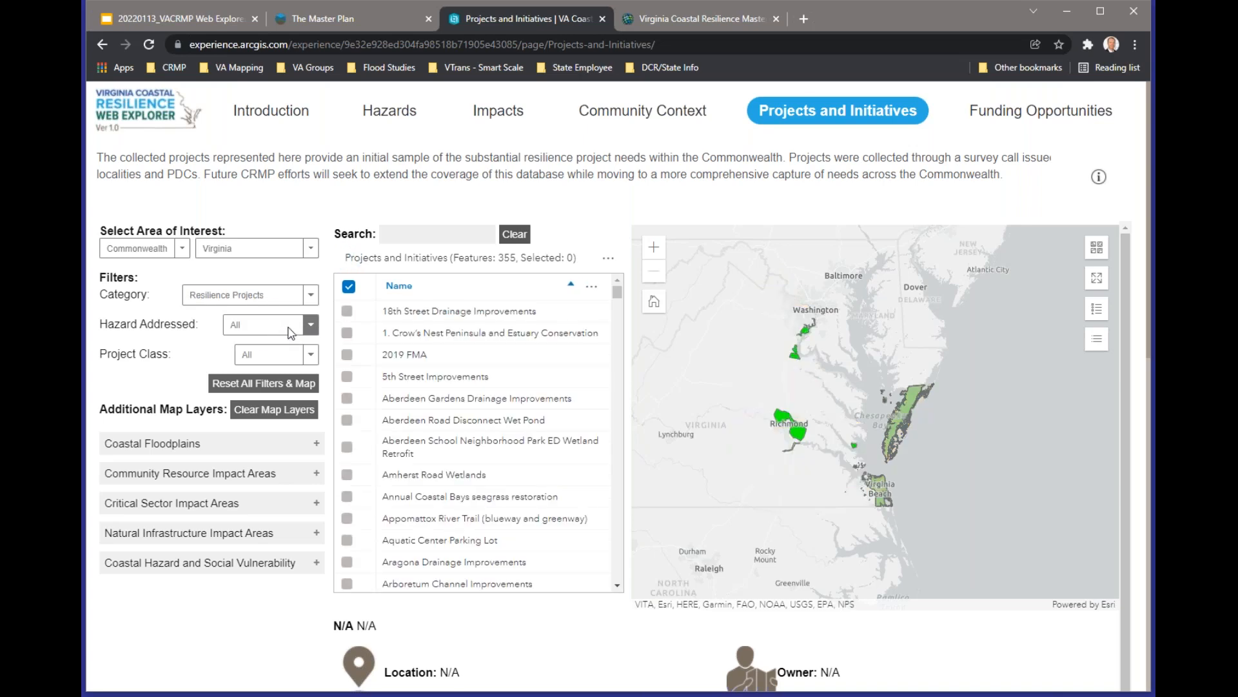
- Narrow the resilience projects to the Coastal Flooding hazard and the Hybrid project class
left_click(291, 333)
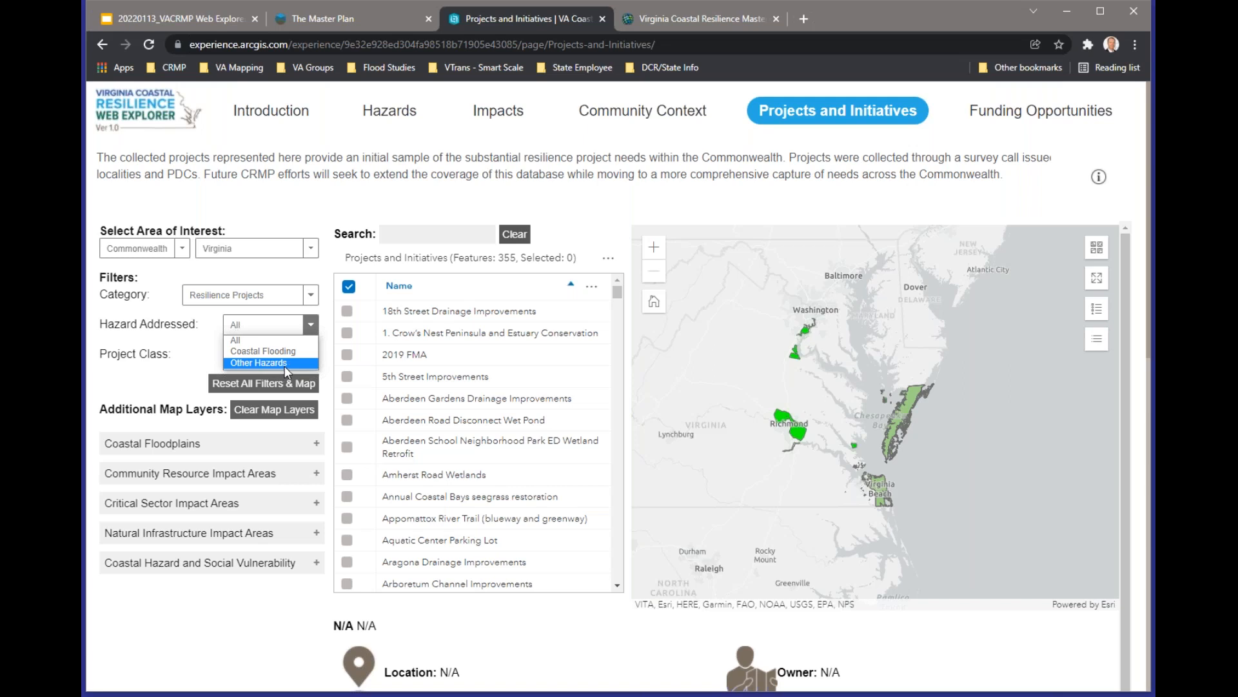
left_click(274, 351)
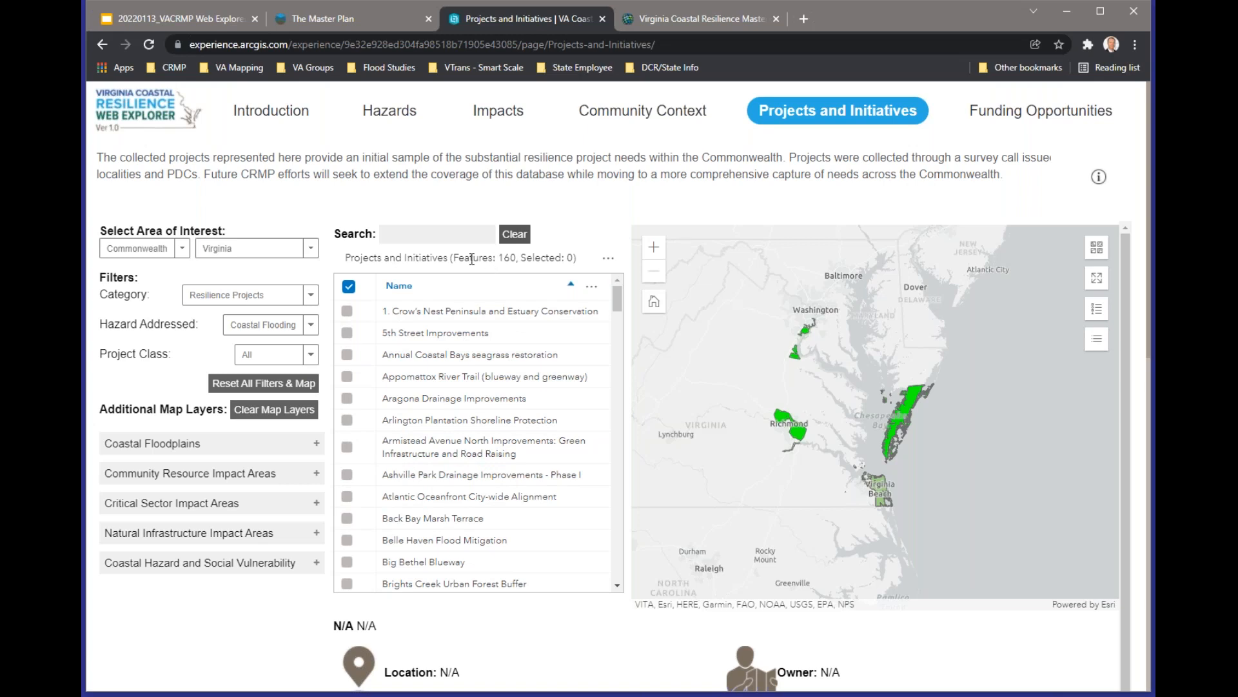
left_click(311, 356)
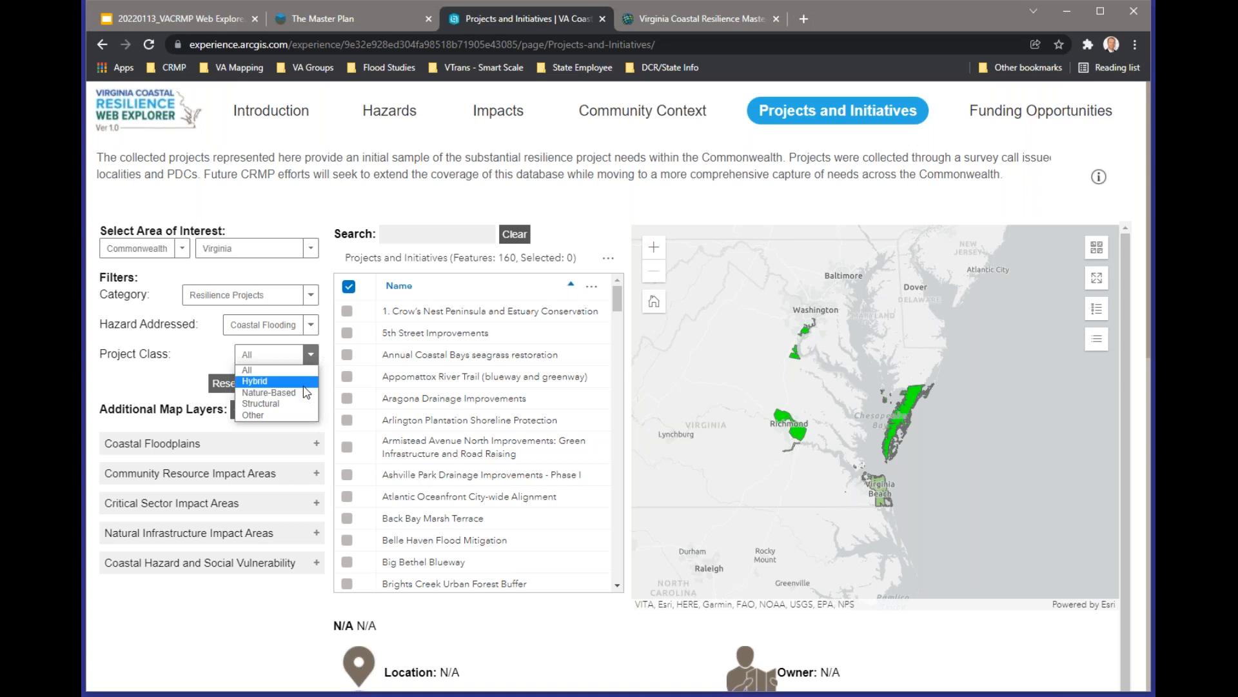
left_click(303, 385)
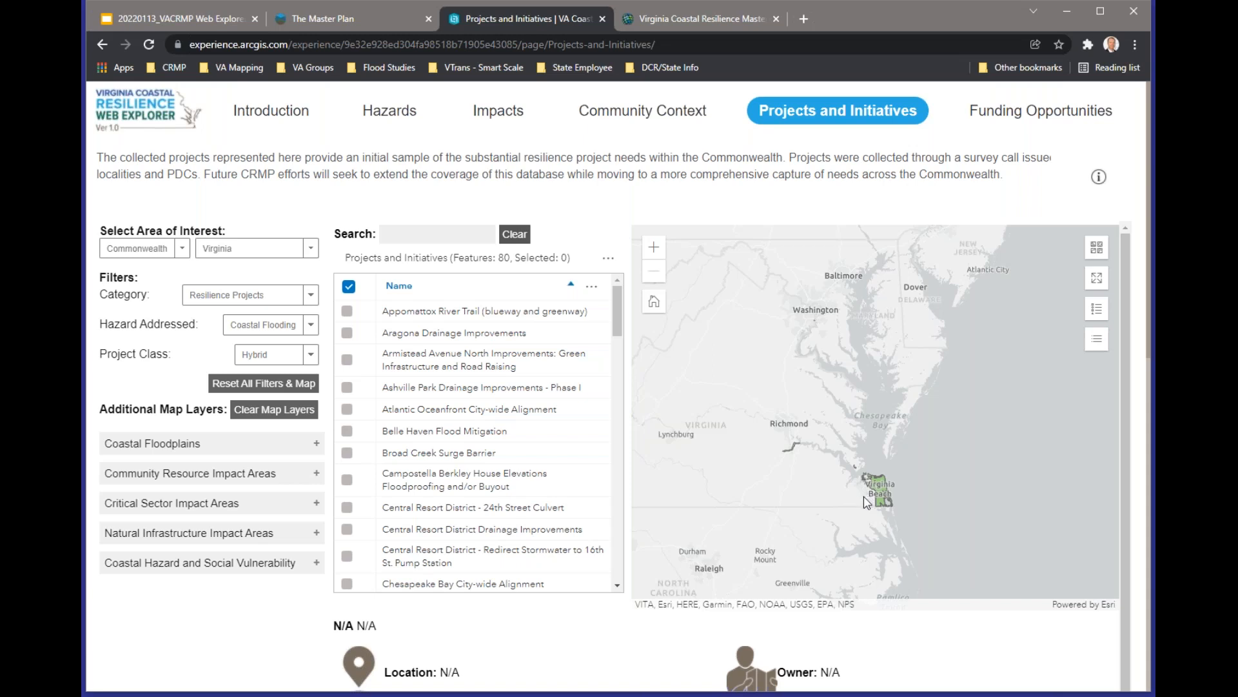
- Find the Virginia Beach project areas on the map and select the Parcel Level Flood Mitigation Program
scroll(866, 503, "up", 4)
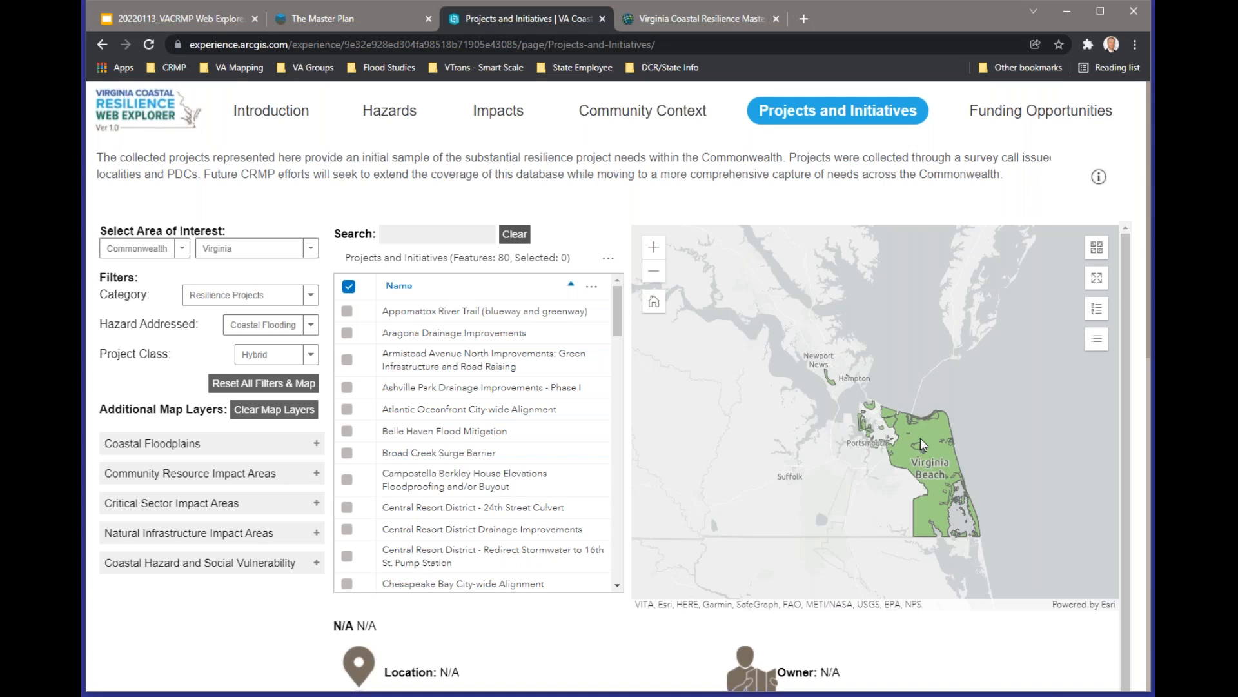
scroll(899, 432, "up", 1)
scroll(896, 434, "up", 1)
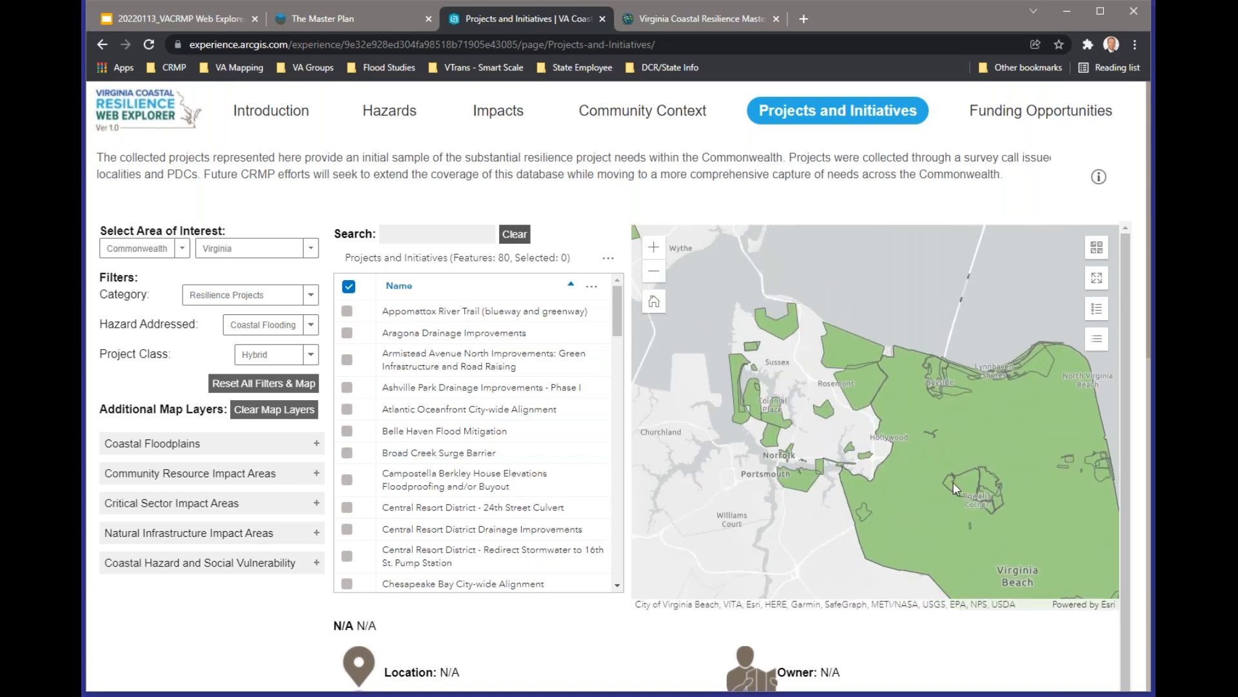
scroll(954, 488, "up", 2)
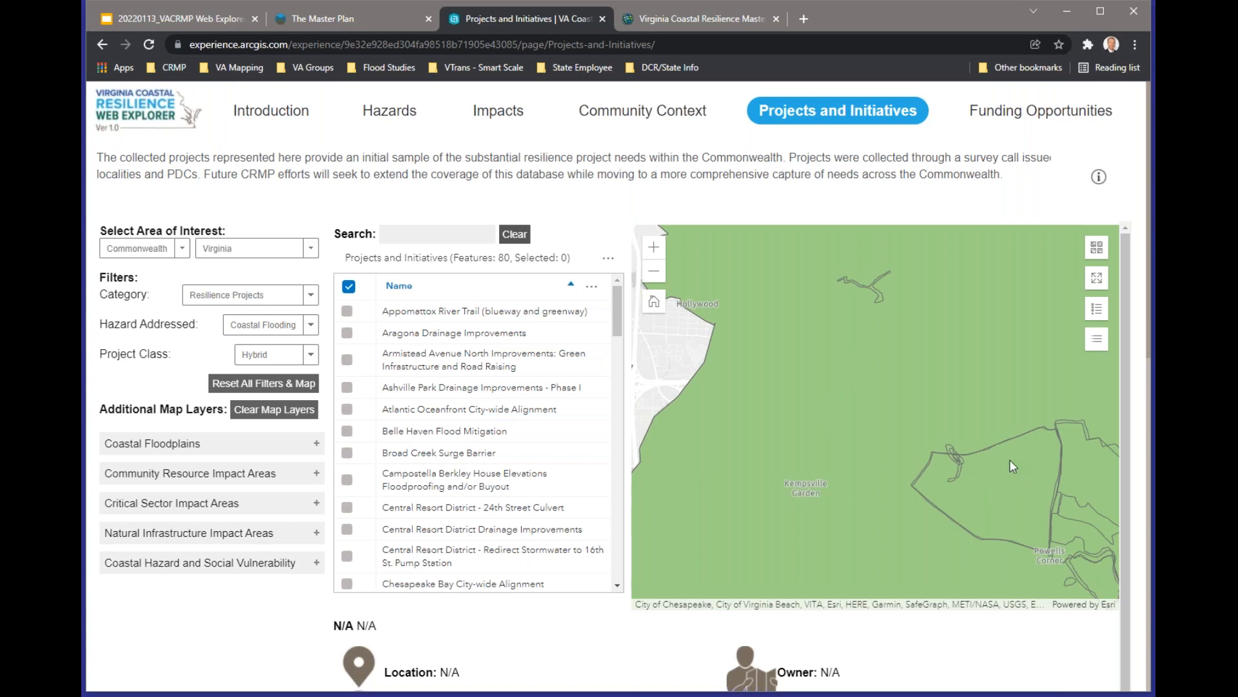
left_click(1012, 476)
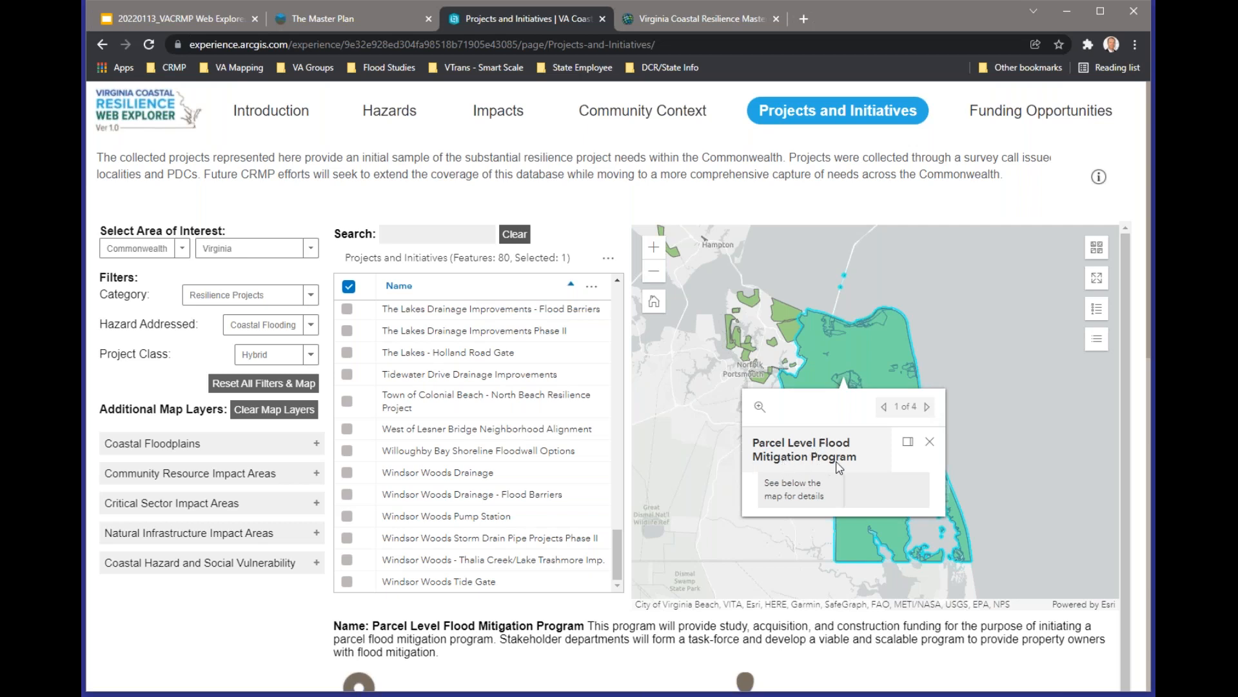
- Review the Parcel Level Flood Mitigation Program's details below the map, including location, type, hazards, cost and phase, and return to the map
scroll(607, 634, "down", 5)
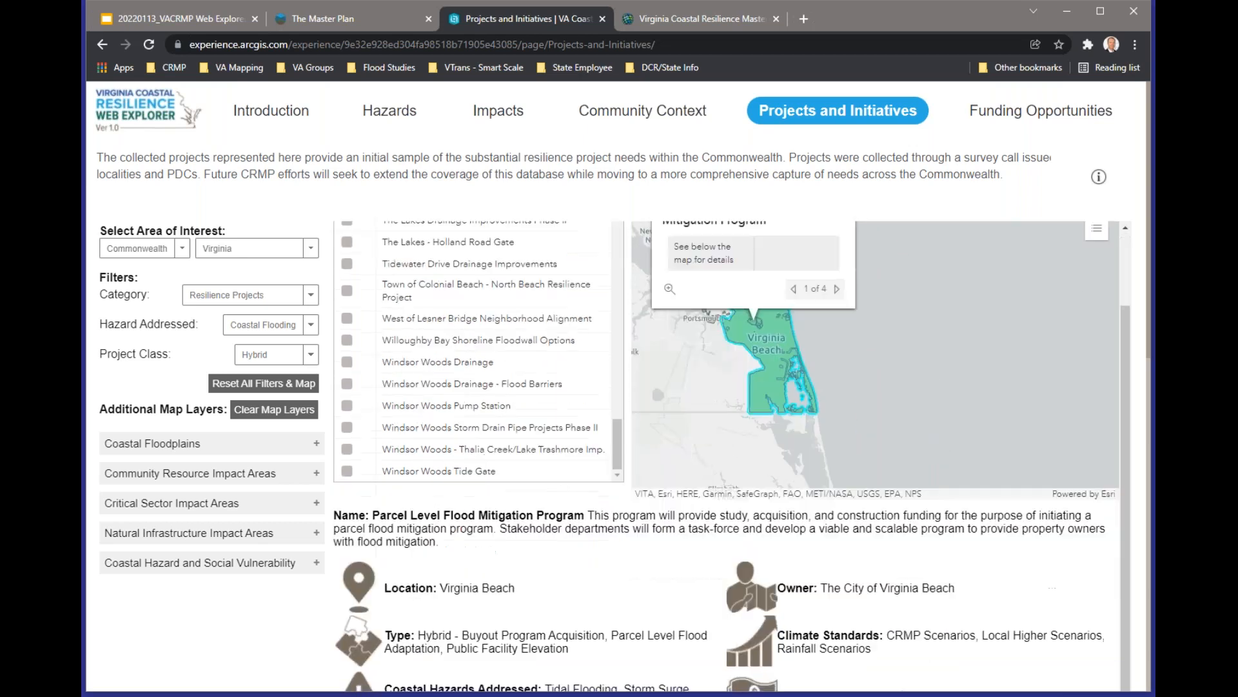
left_click_drag(588, 287, 599, 317)
left_click(599, 318)
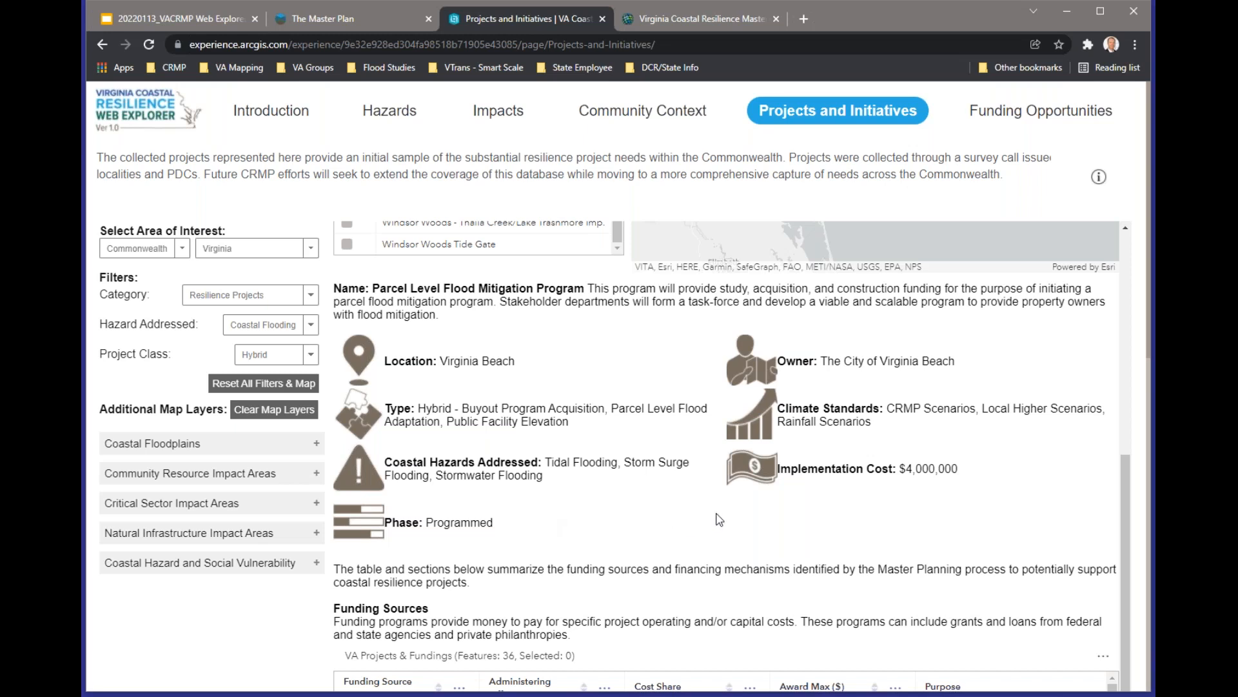
scroll(717, 520, "up", 2)
scroll(718, 520, "up", 3)
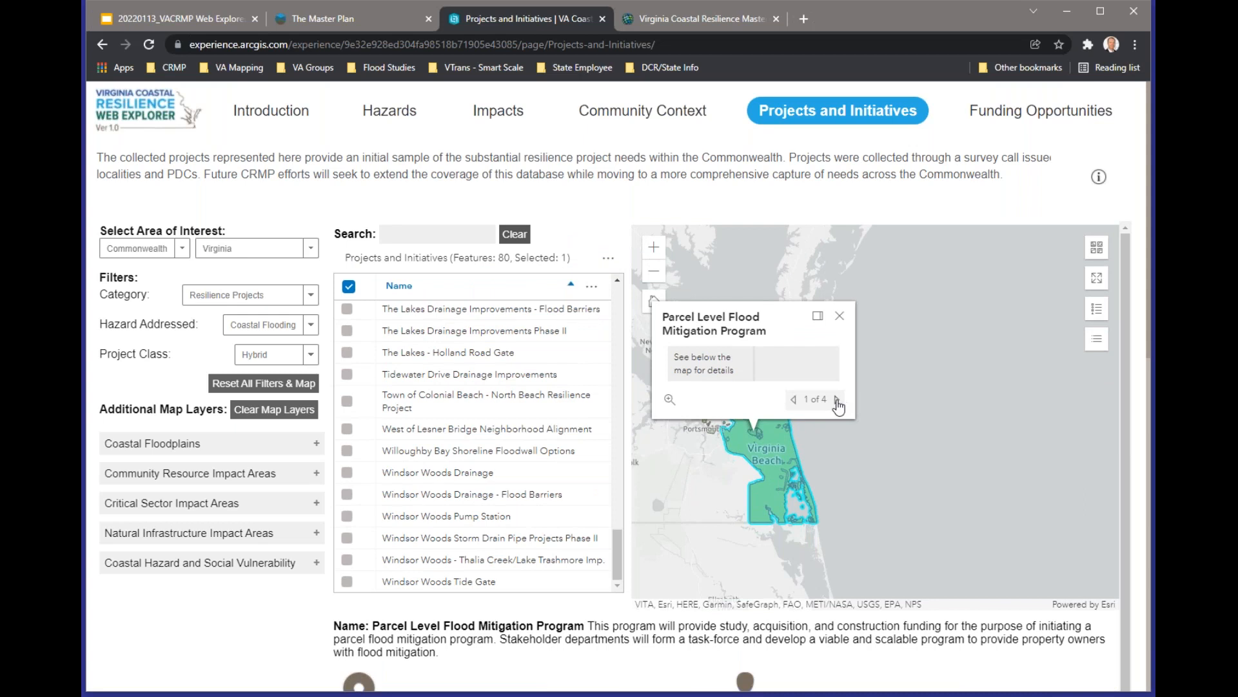
- Go to the Windsor Woods Drainage project and review its details and the Funding Sources table below the map
left_click(837, 404)
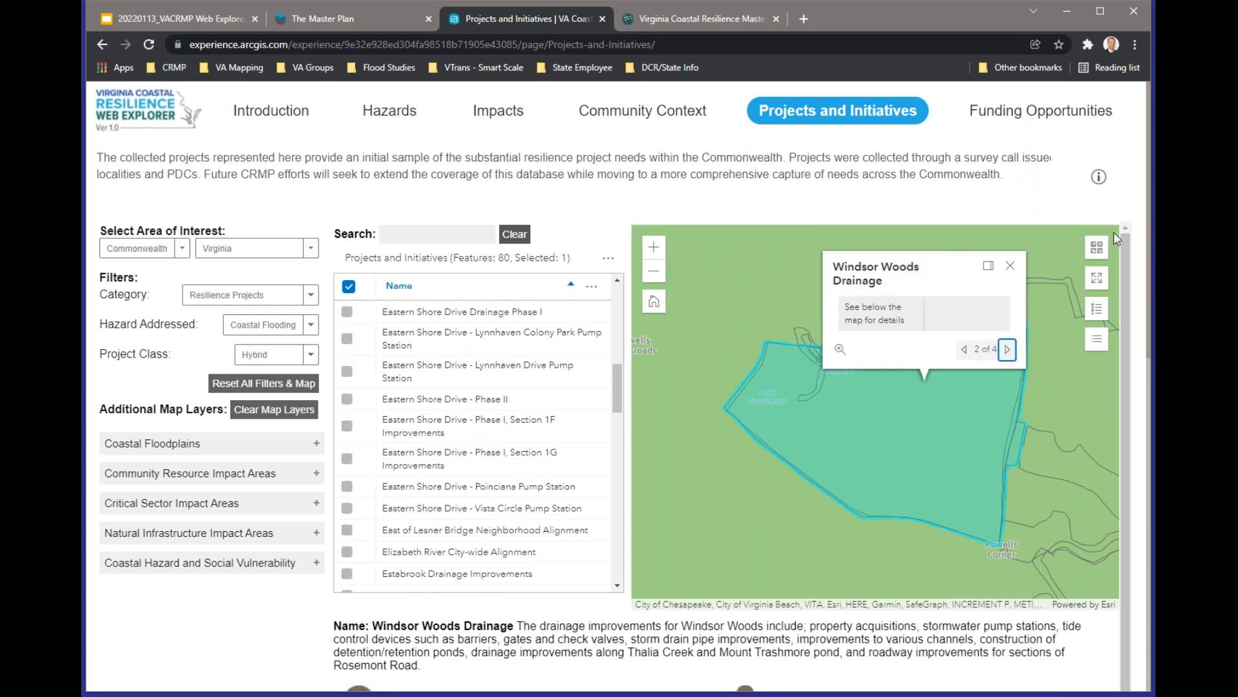
scroll(497, 509, "down", 4)
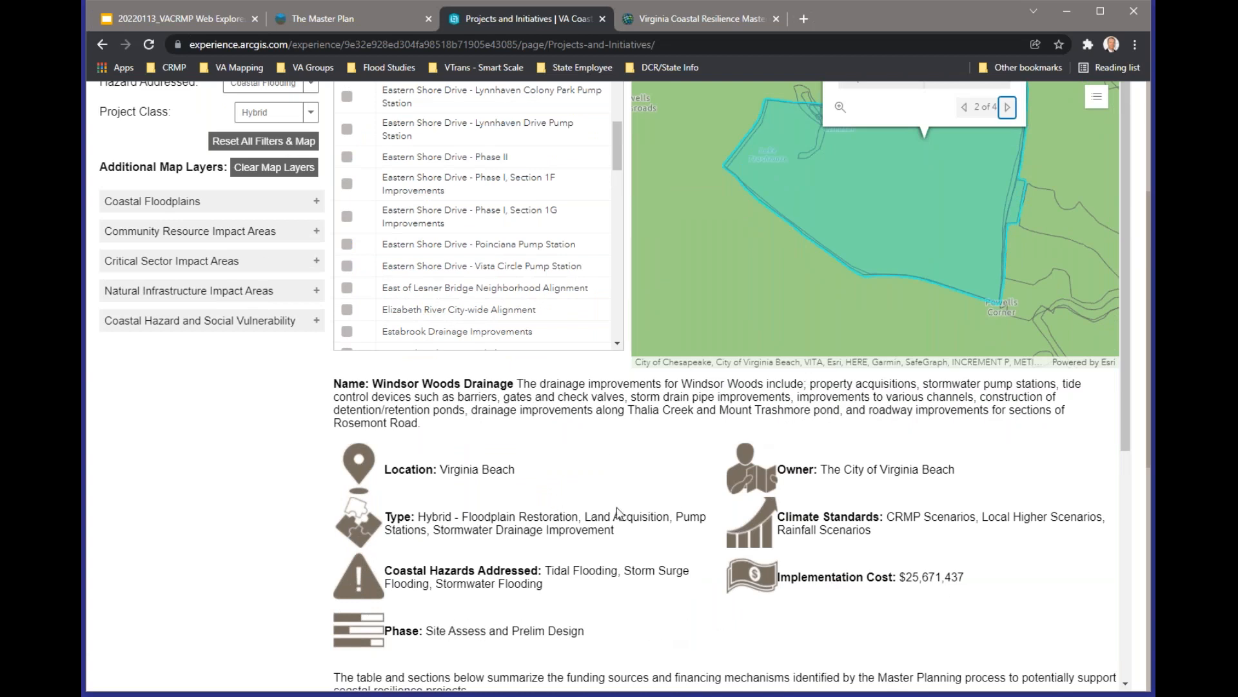
scroll(812, 529, "down", 1)
scroll(811, 529, "down", 5)
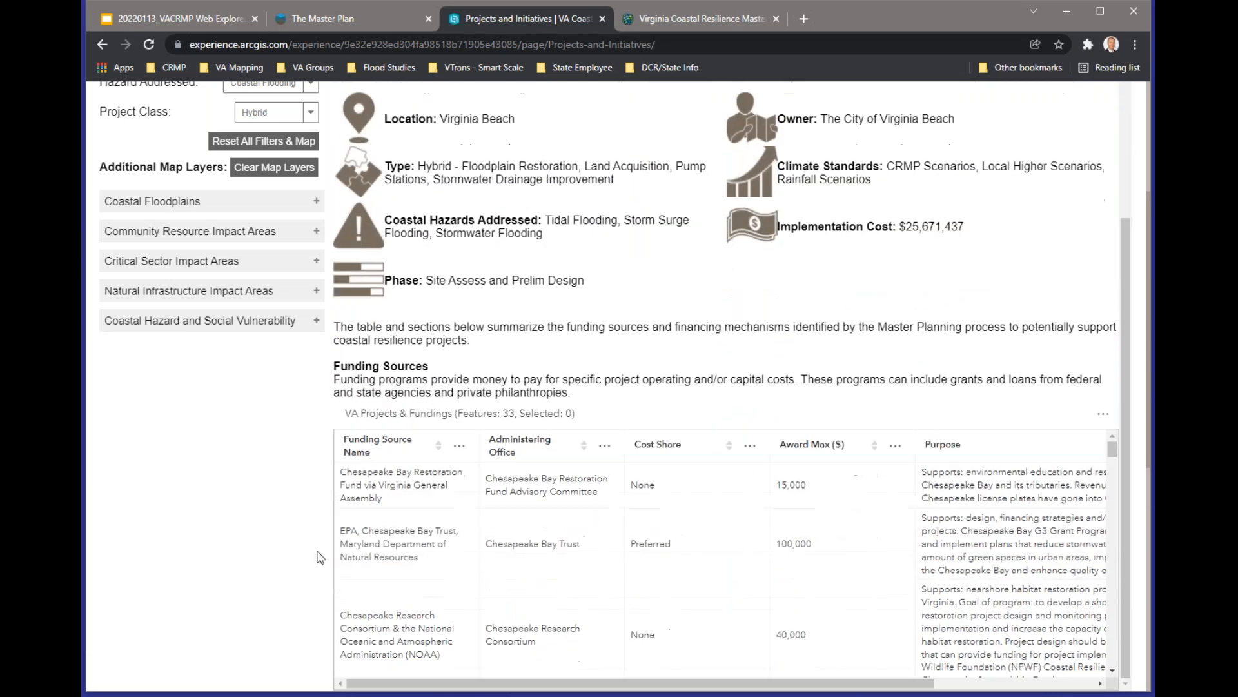
scroll(678, 537, "down", 5)
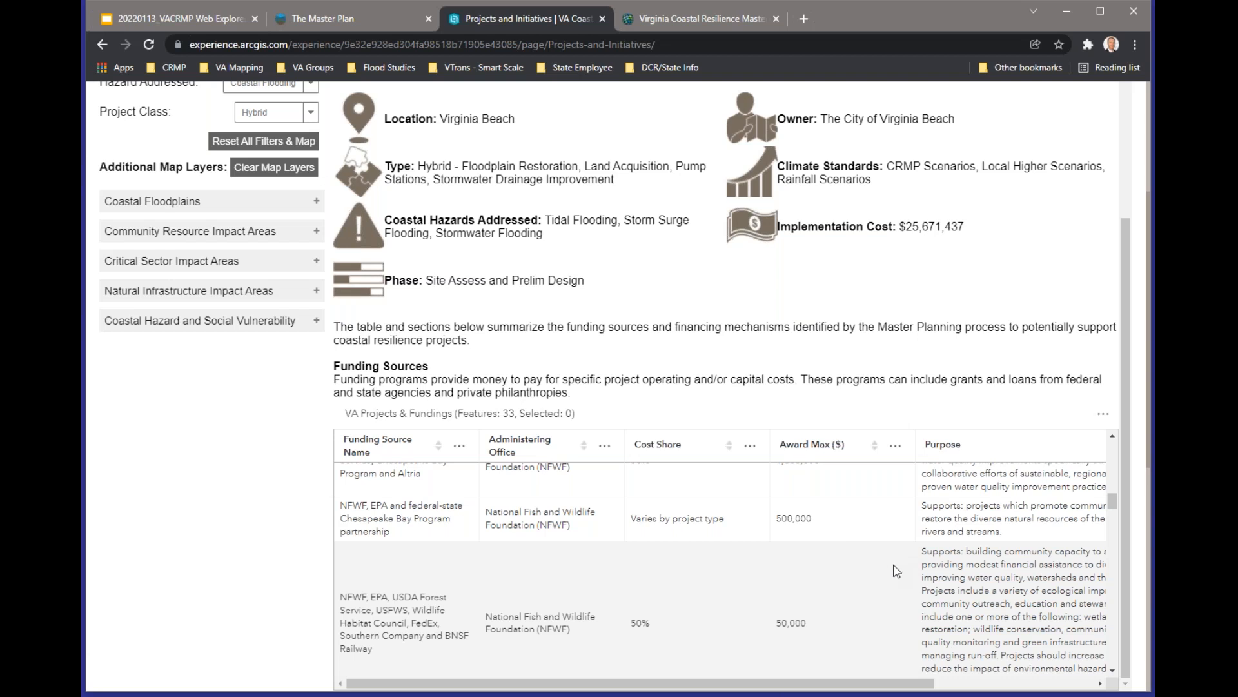
scroll(668, 397, "up", 1)
scroll(667, 397, "up", 15)
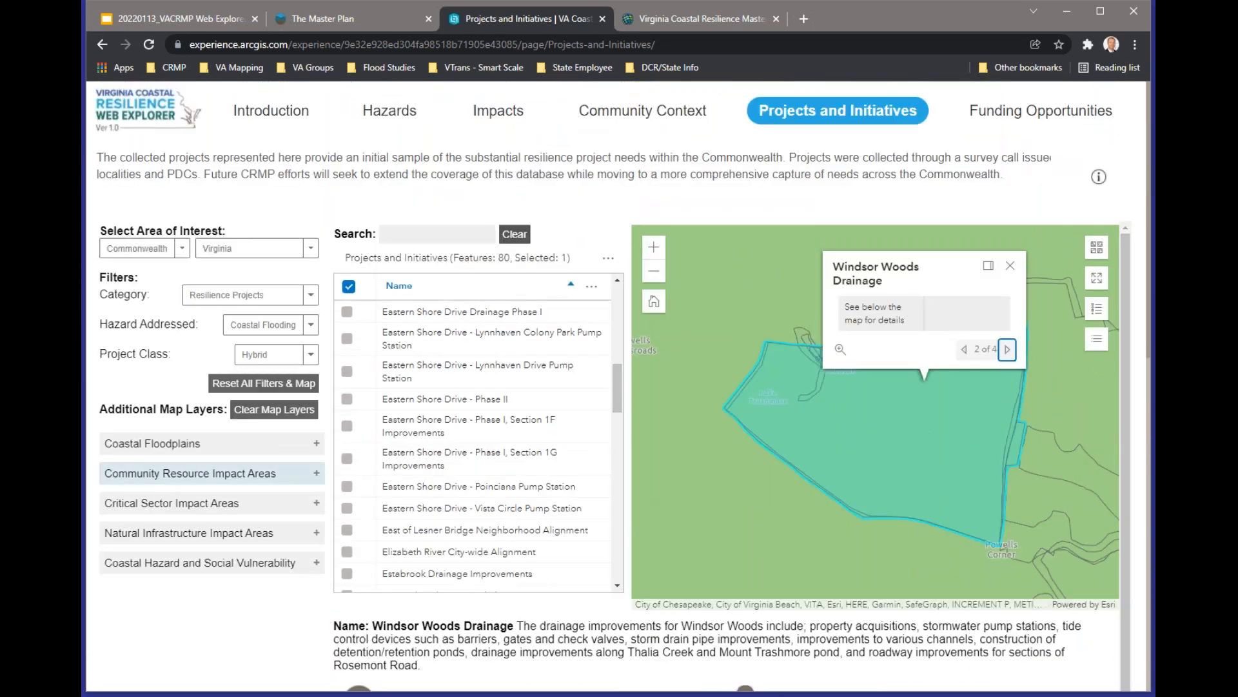
- Close the project pop-up and view the project areas around Norfolk and Portsmouth against the 2080 and 2020 Coastal Floodplains layers
left_click(718, 405)
scroll(721, 406, "down", 1)
scroll(722, 407, "down", 2)
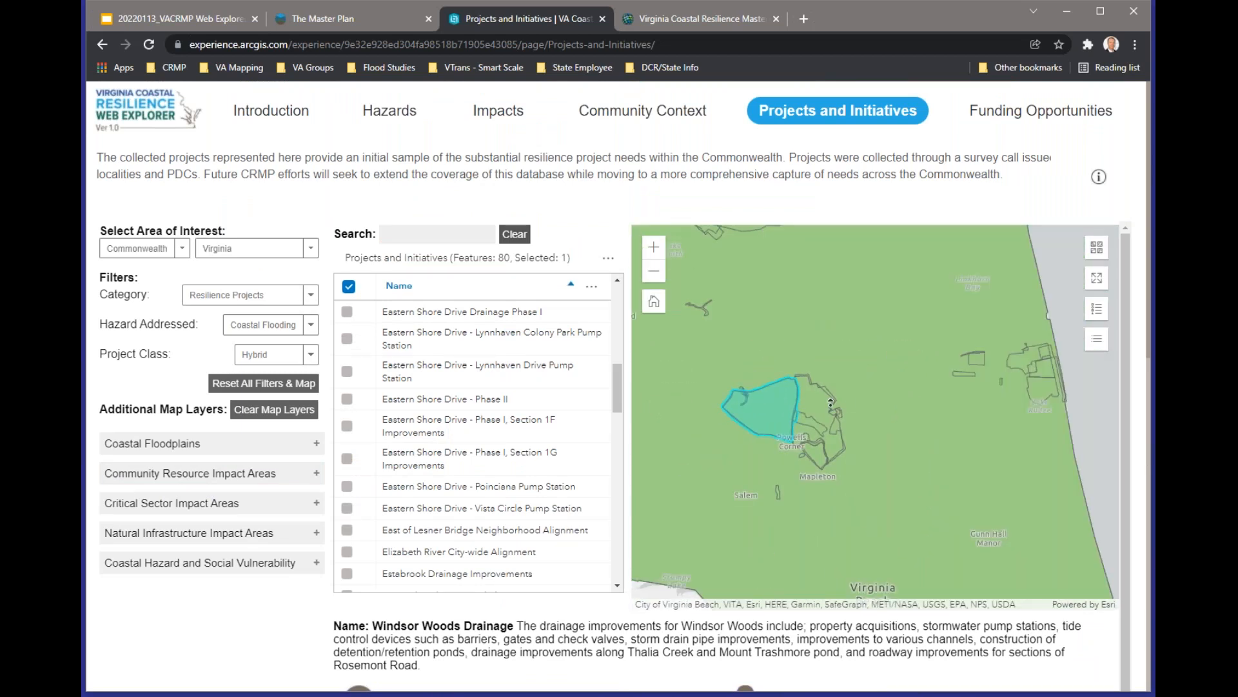
scroll(832, 414, "down", 3)
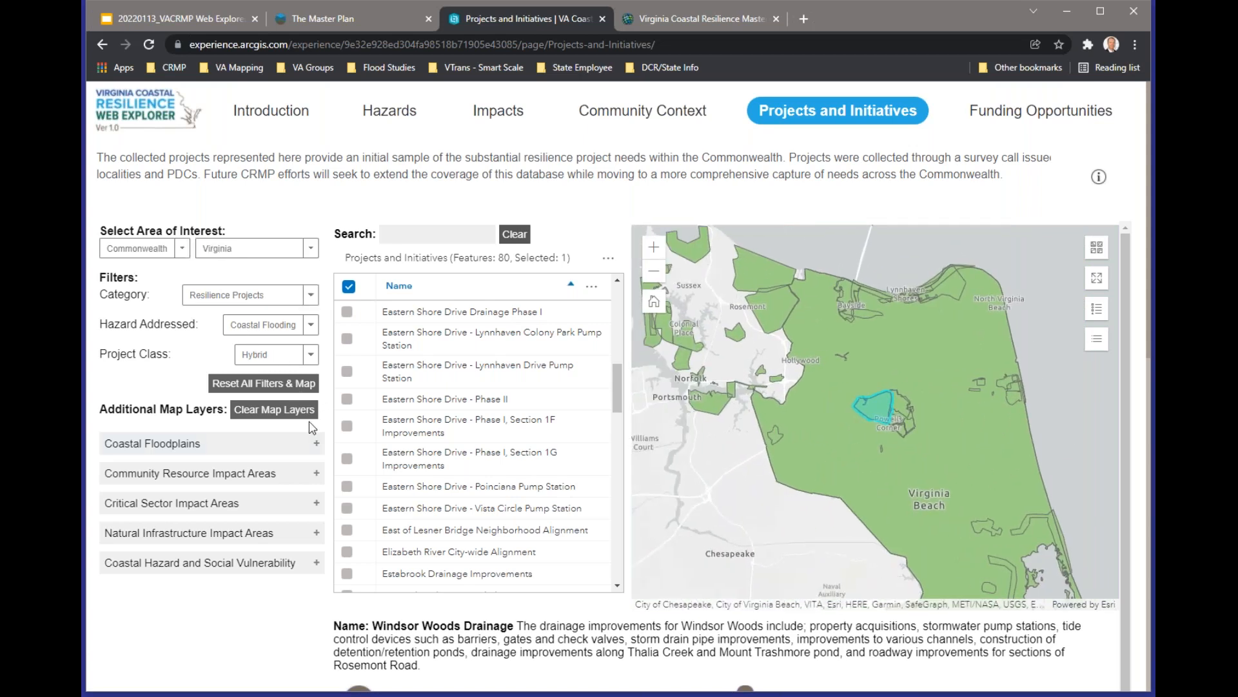
left_click_drag(807, 462, 958, 515)
scroll(833, 429, "up", 2)
scroll(785, 369, "up", 1)
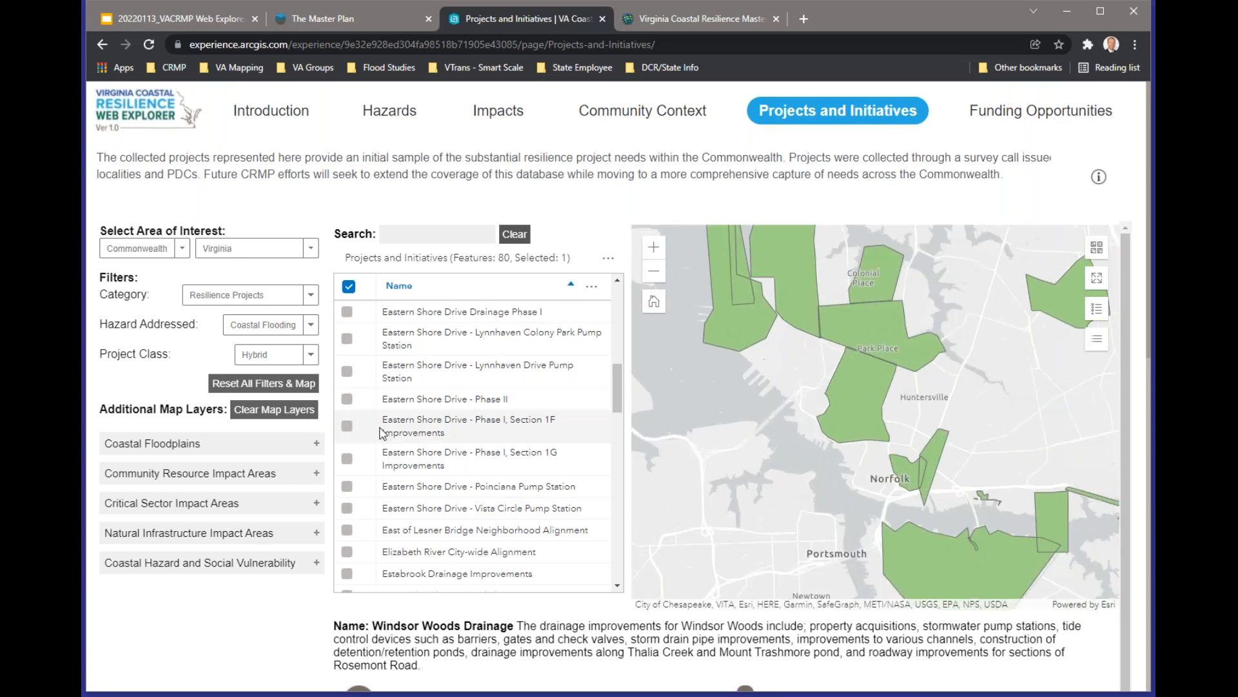
left_click(312, 450)
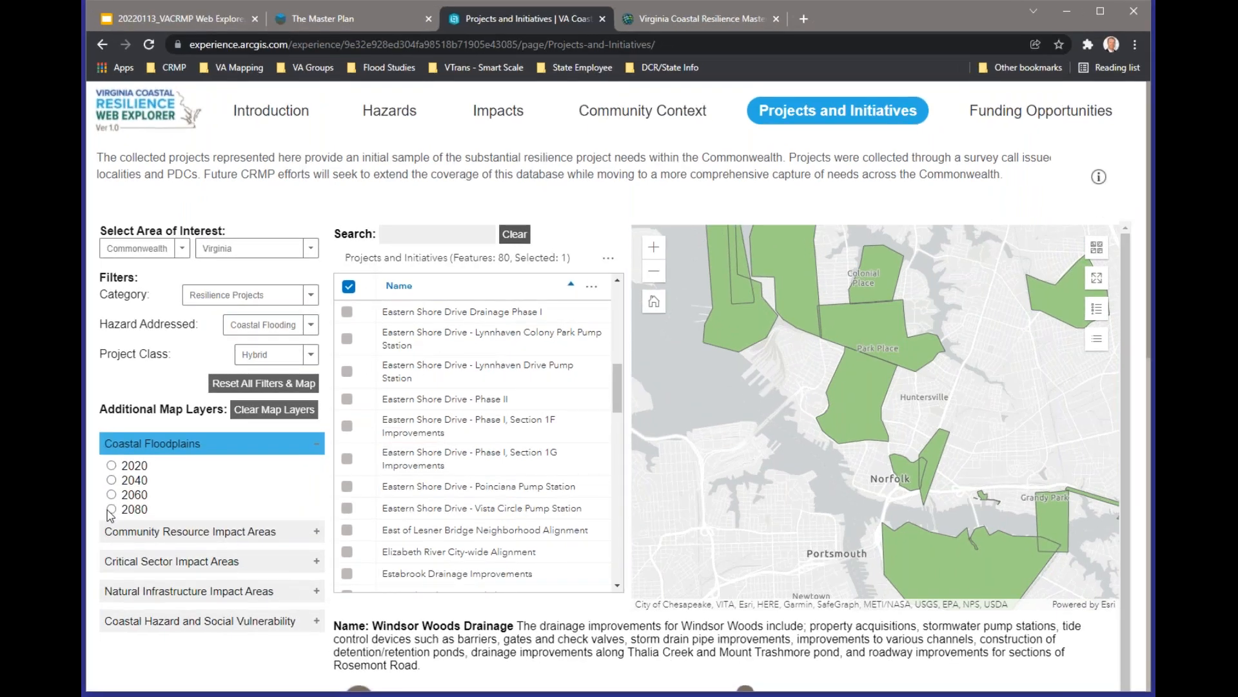
left_click(112, 510)
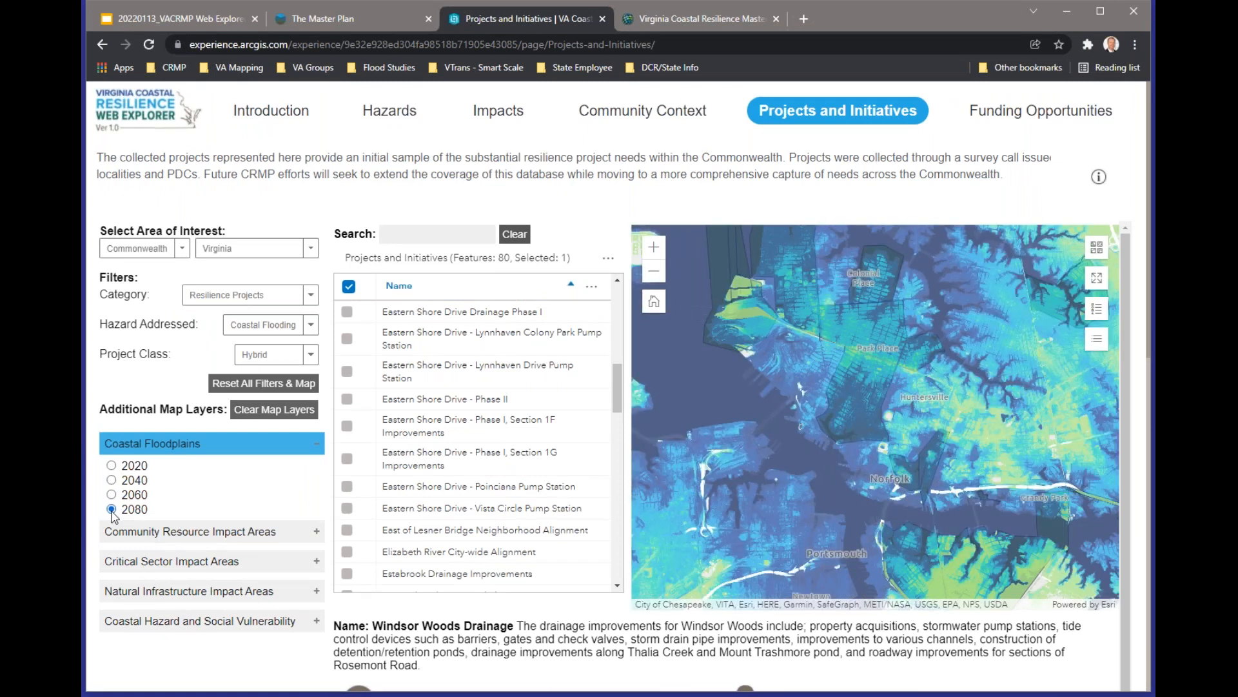
left_click(112, 467)
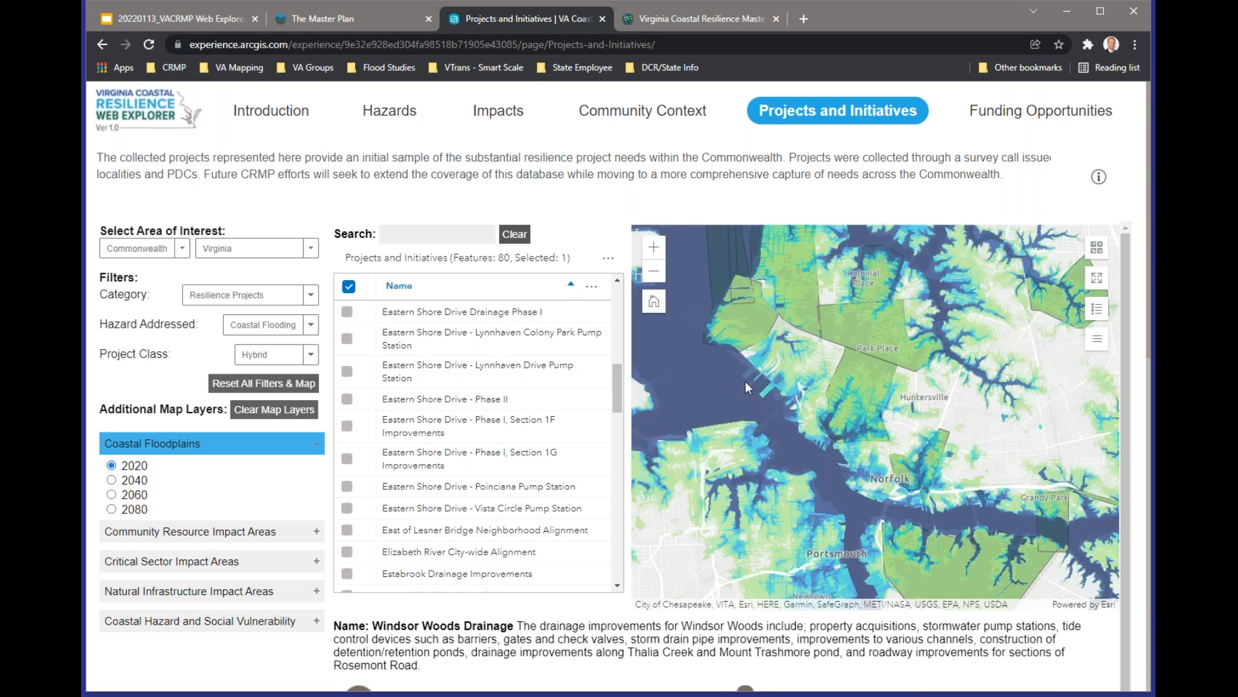
left_click(317, 443)
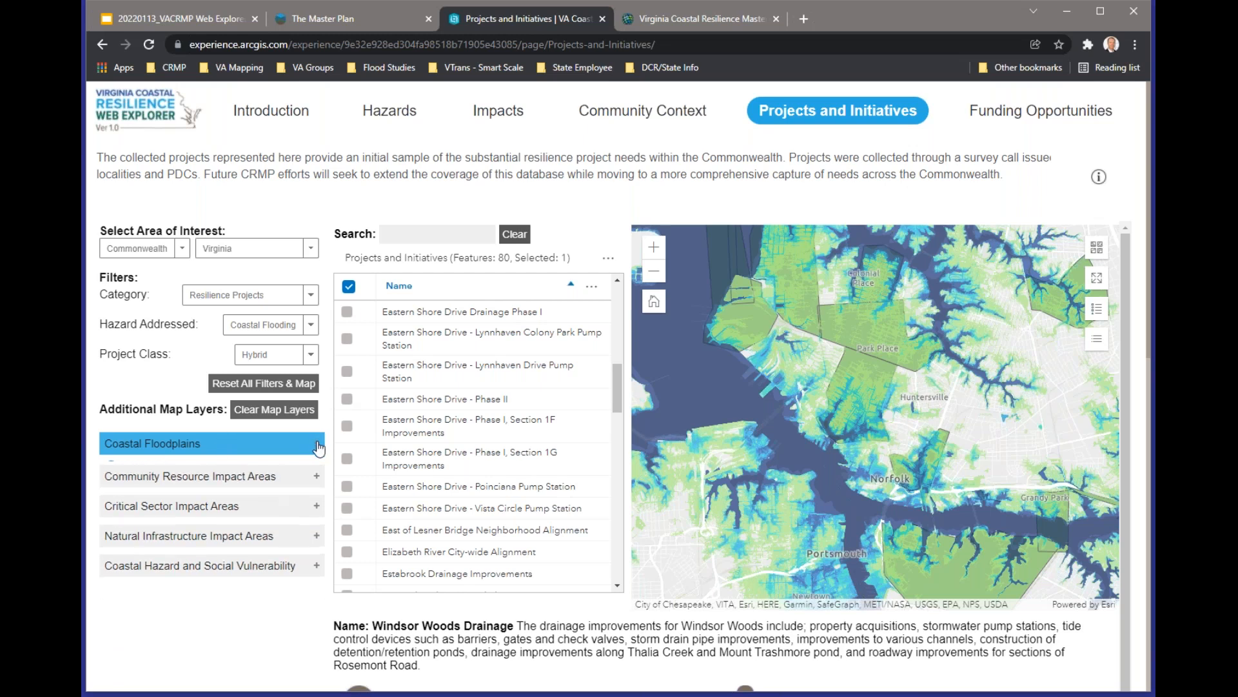
- View the 2040 Composite Data of the Community Resource Impact Areas over the Norfolk project areas
left_click(316, 474)
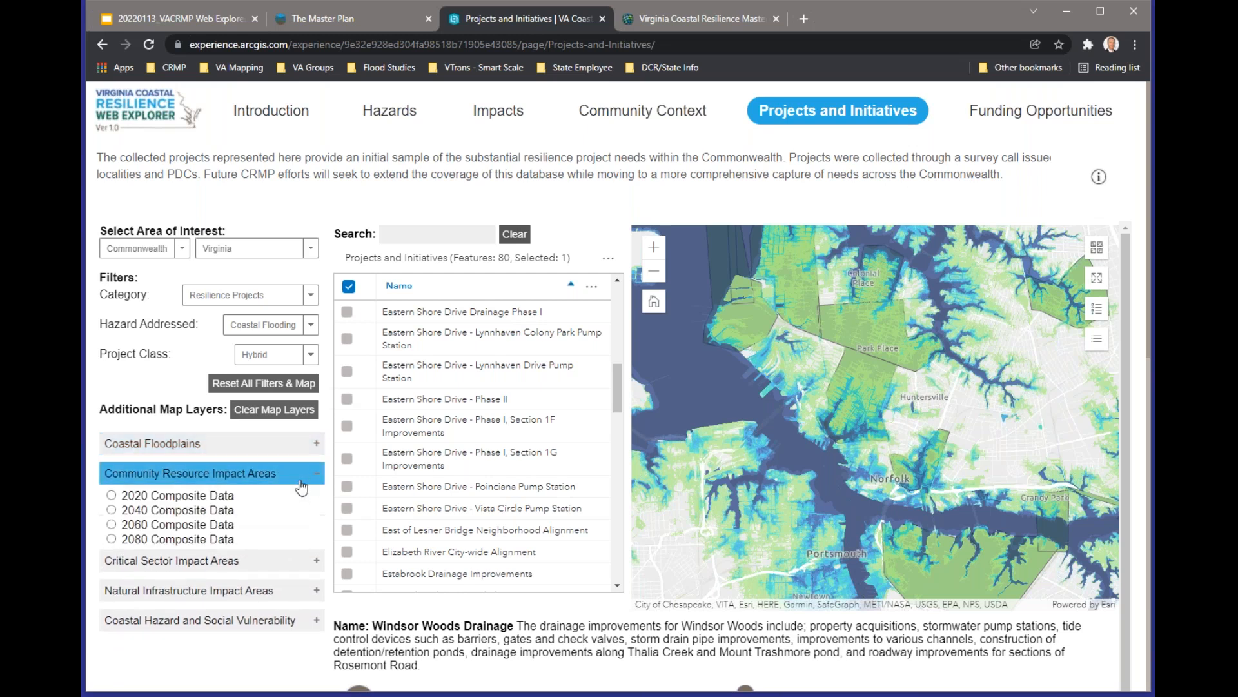
left_click(112, 511)
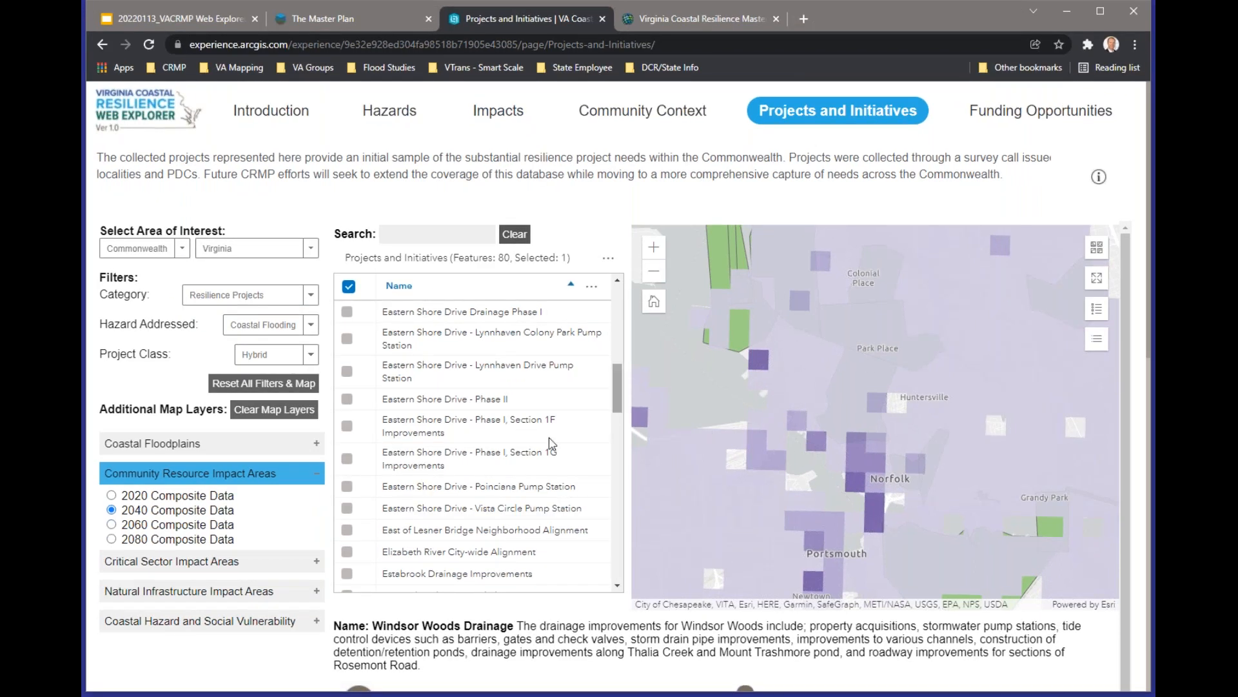
left_click(313, 476)
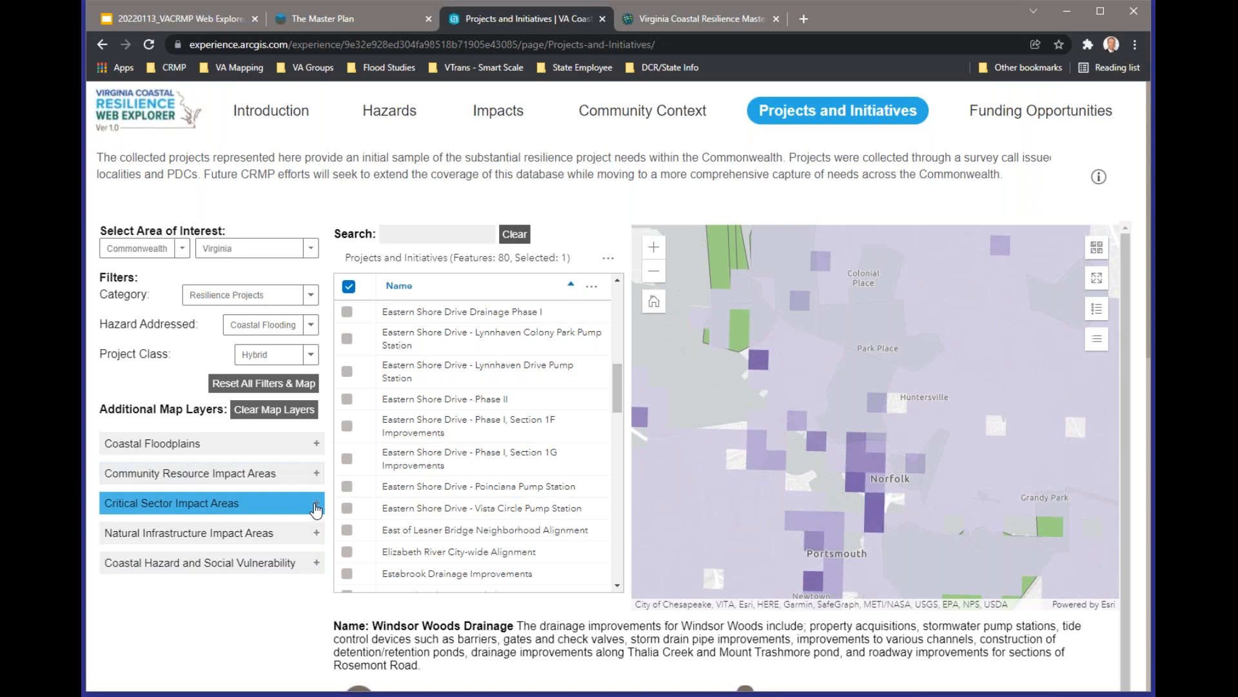
- Switch the map overlay to the 2040 Composite Data of the Critical Sector Impact Areas
left_click(313, 504)
left_click(111, 539)
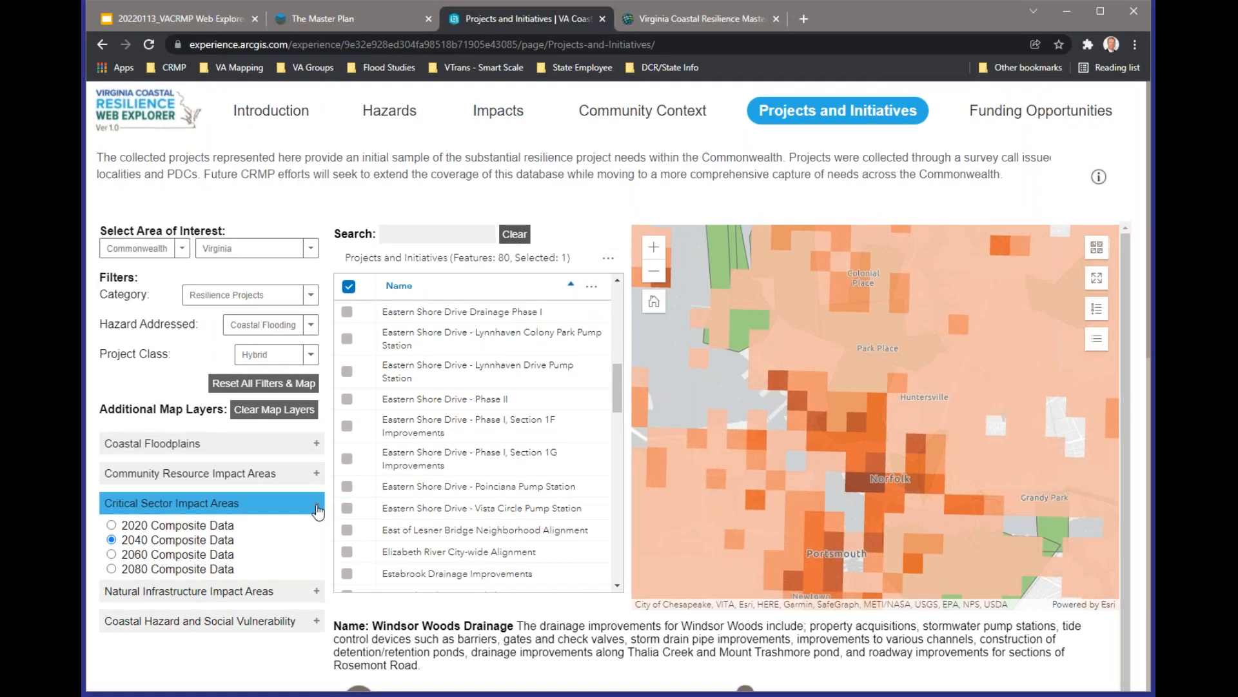
left_click(317, 510)
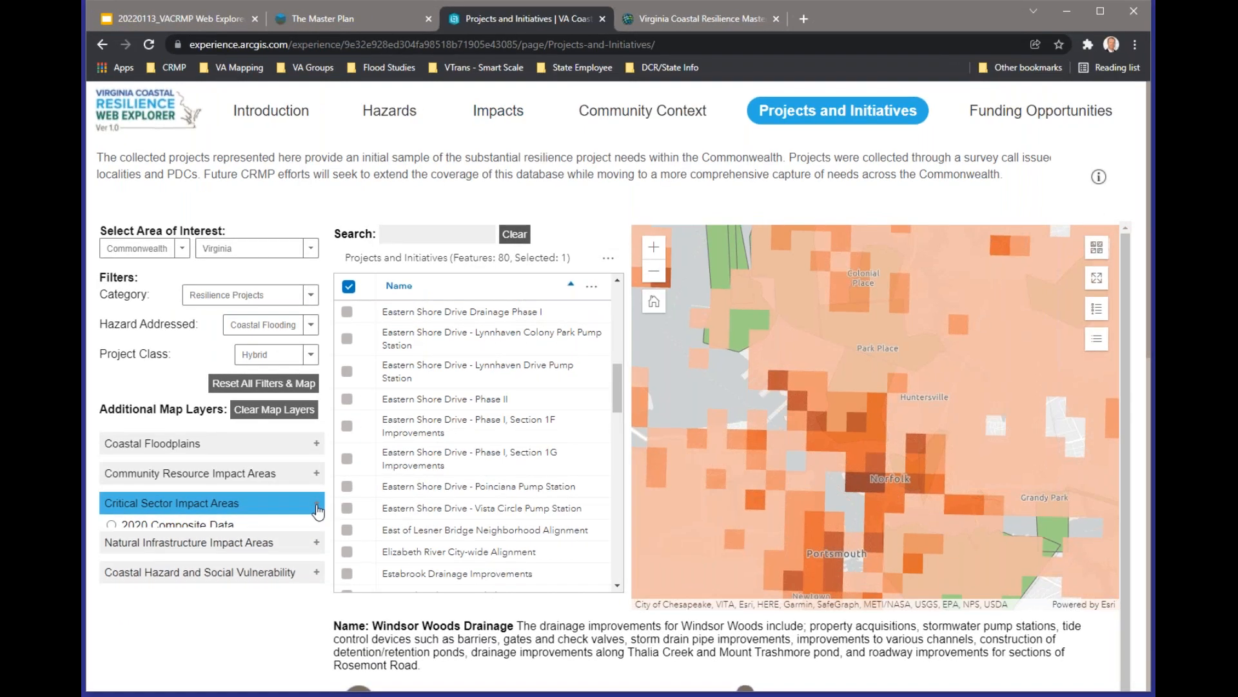
- Show the 2040 Coastal Hazard and Social Vulnerability layer and examine it around Norfolk and Portsmouth
left_click(313, 566)
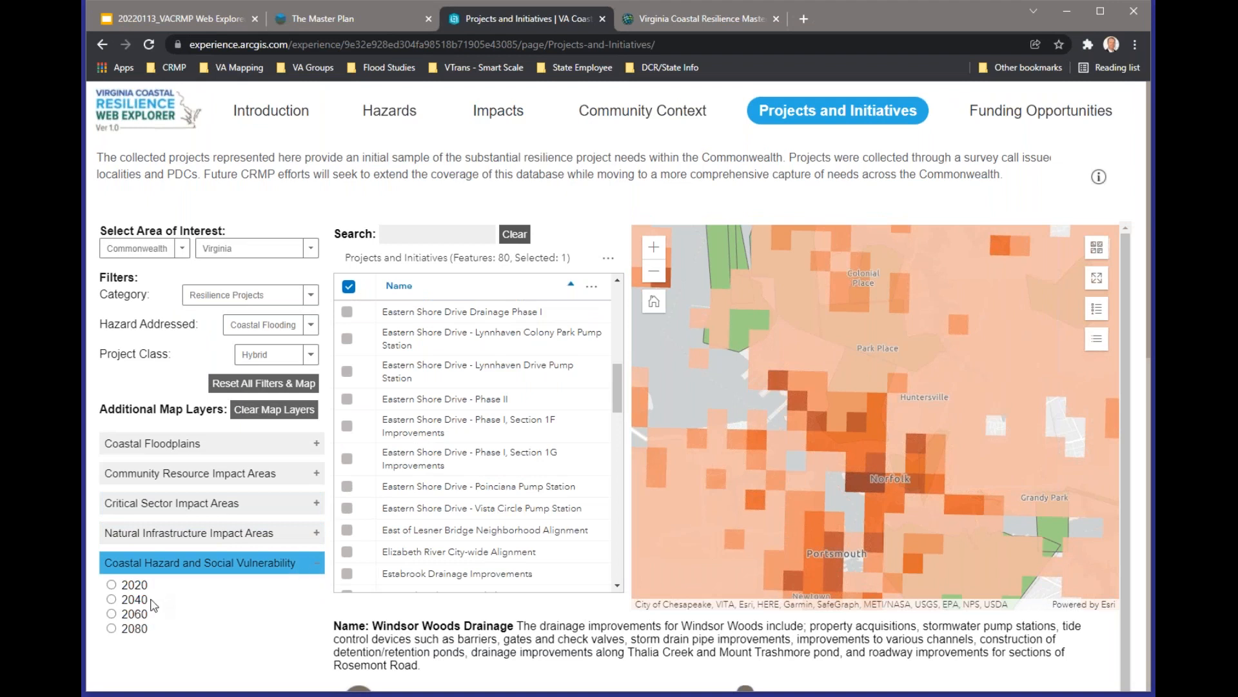
left_click(111, 600)
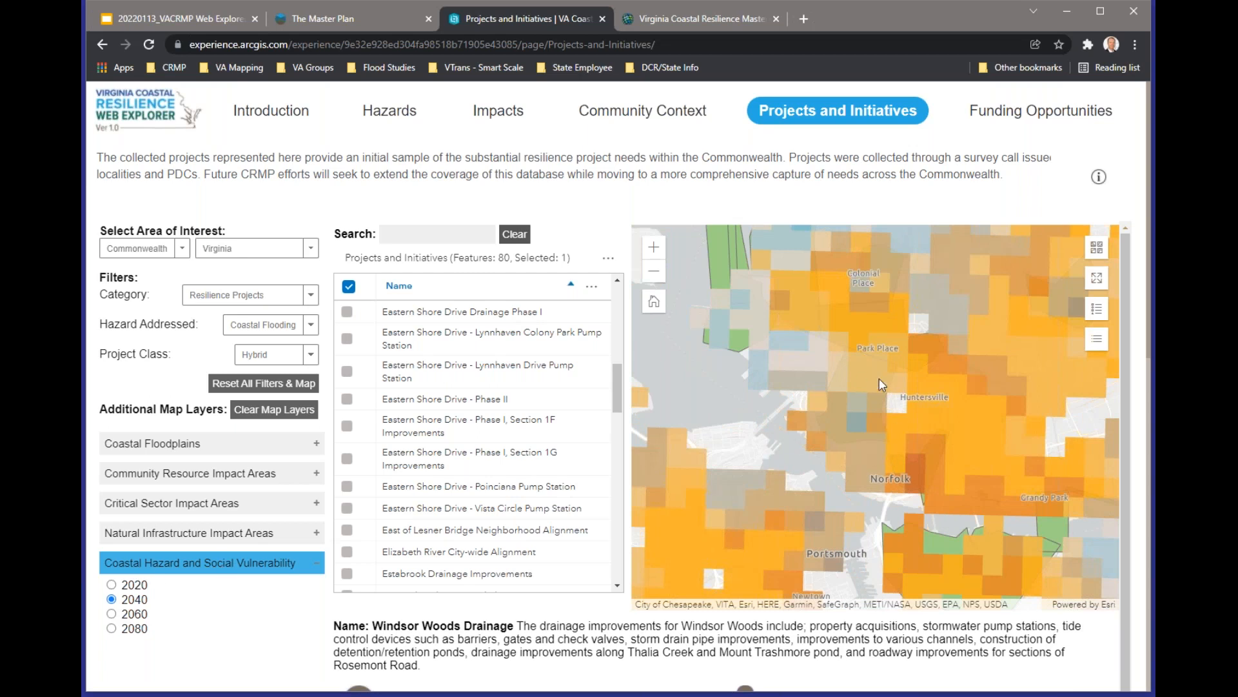
left_click_drag(749, 455, 839, 368)
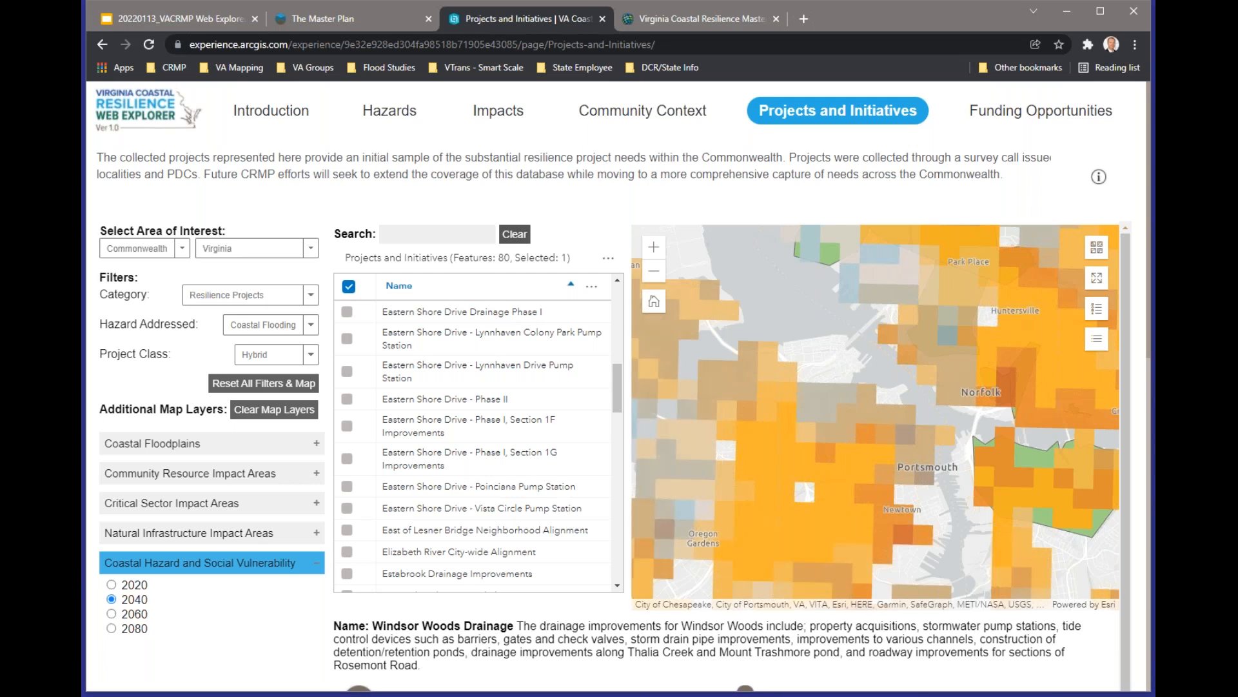
left_click(317, 572)
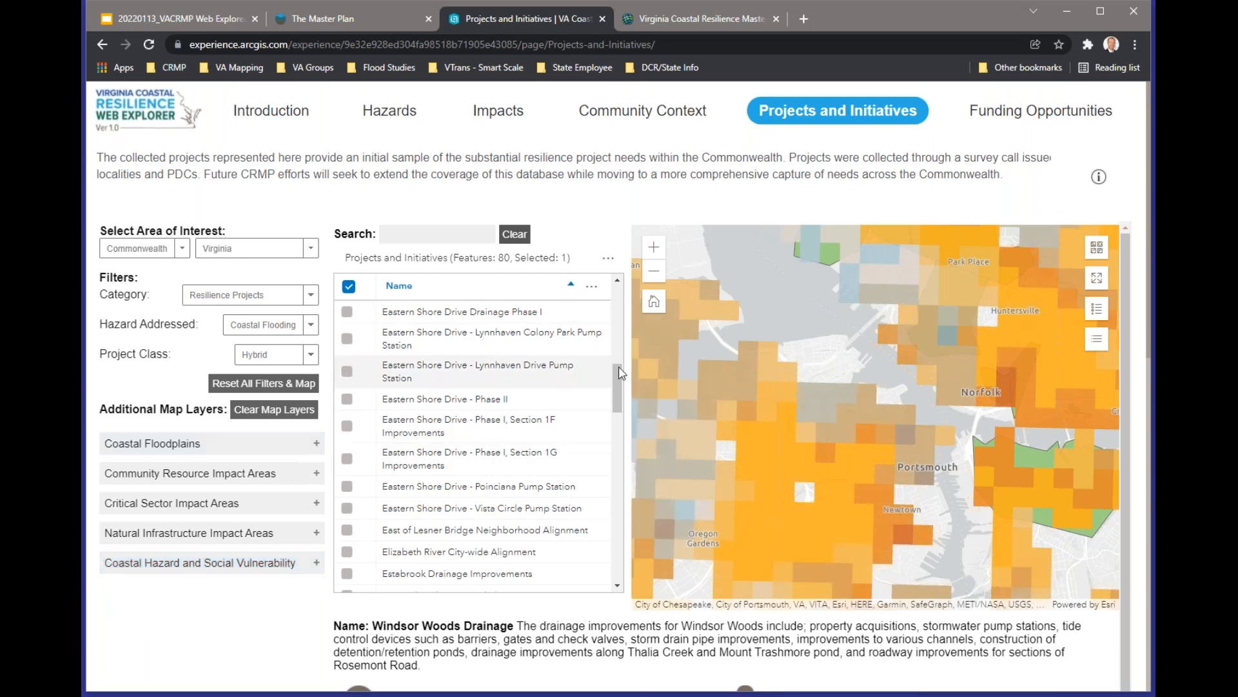
scroll(858, 320, "down", 1)
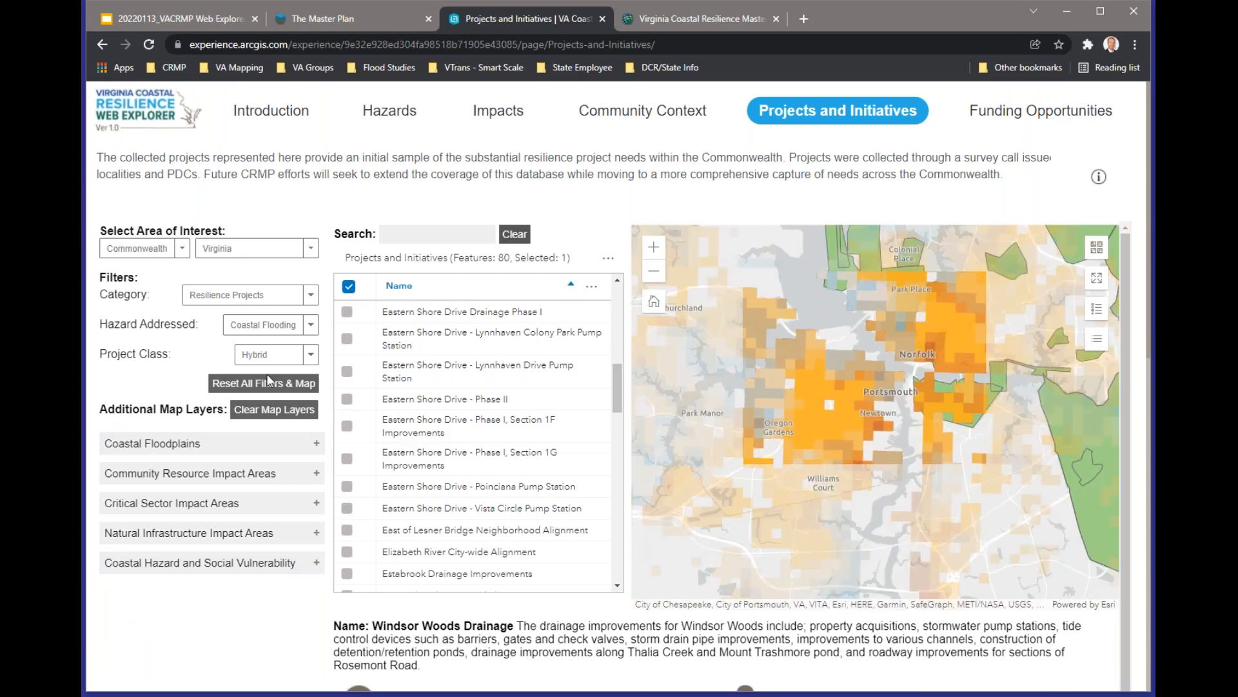
- Clear the additional map layers, reset all filters and the map, and point out the project feature count
left_click(279, 411)
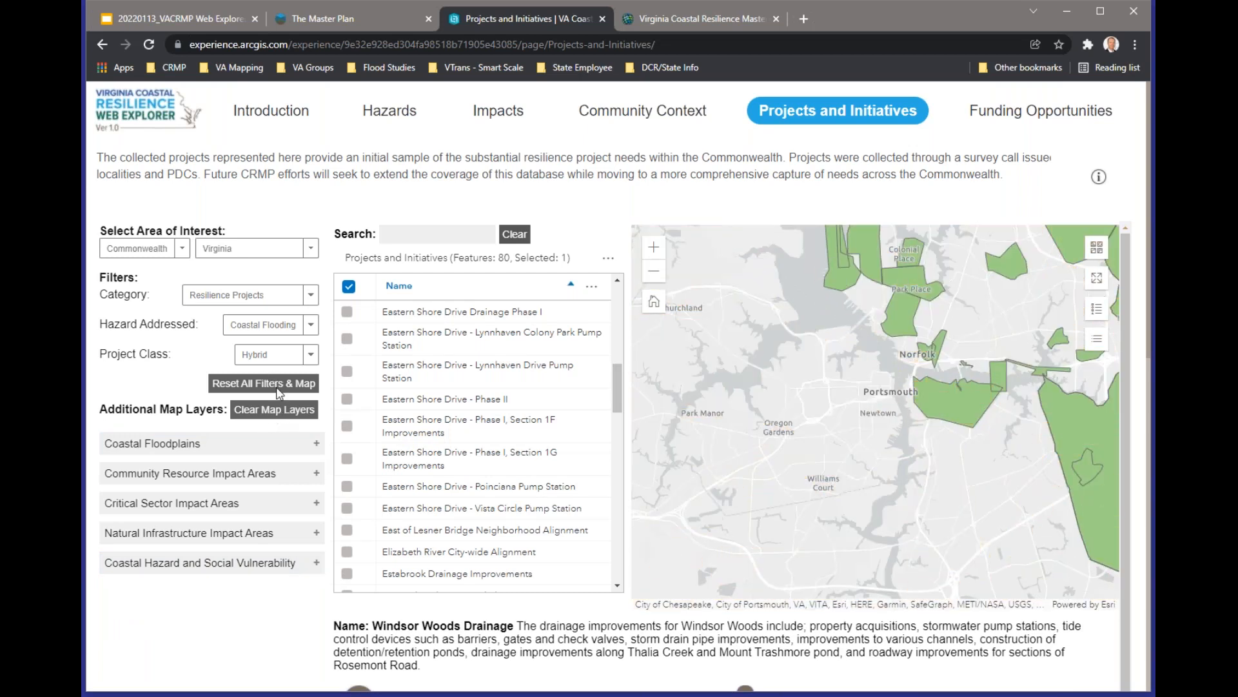
left_click(279, 385)
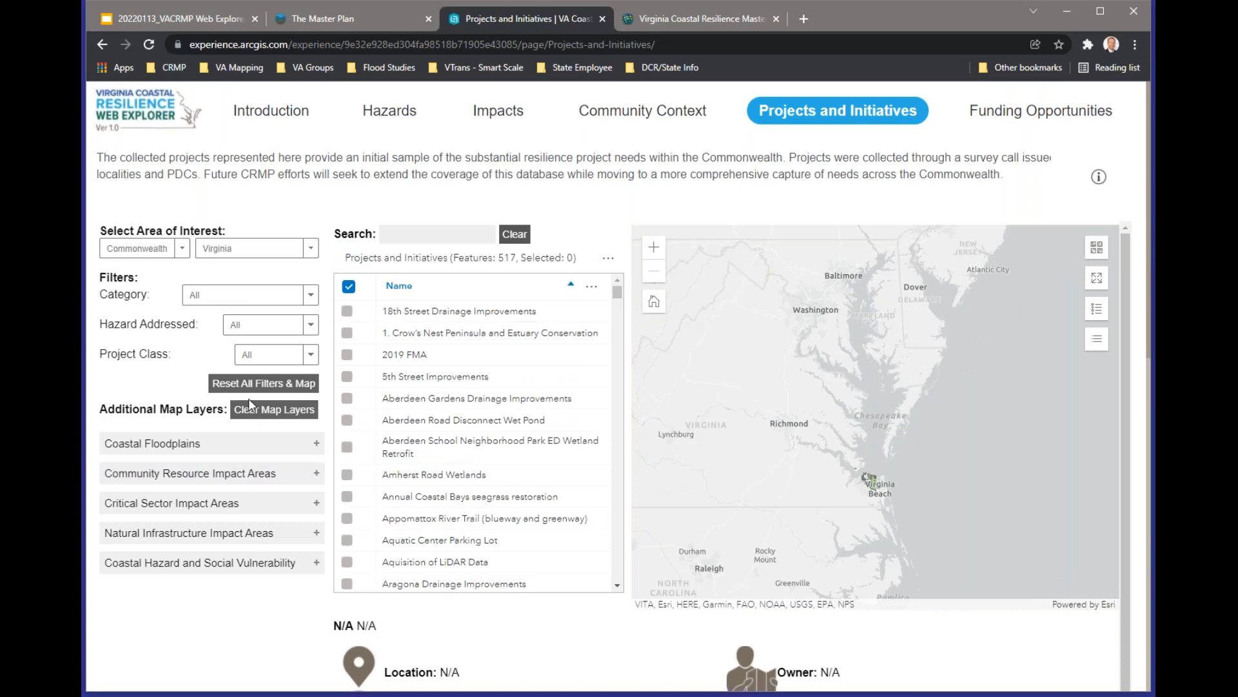
double_click(498, 257)
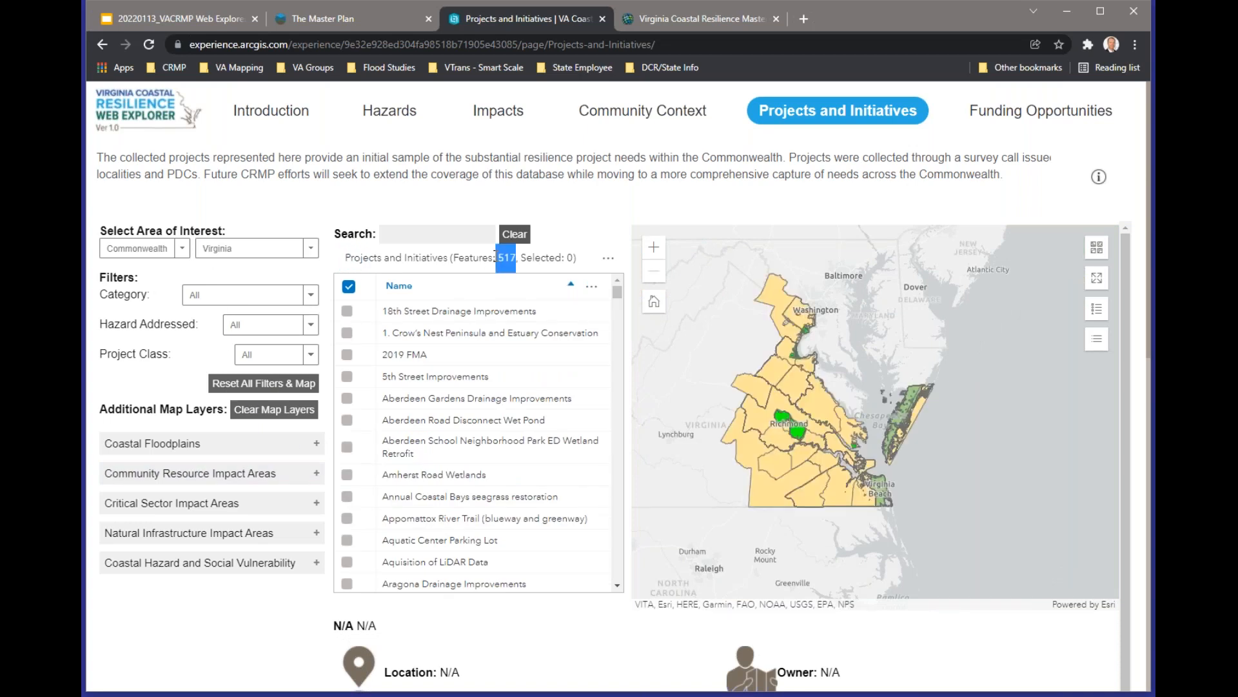
left_click(500, 257)
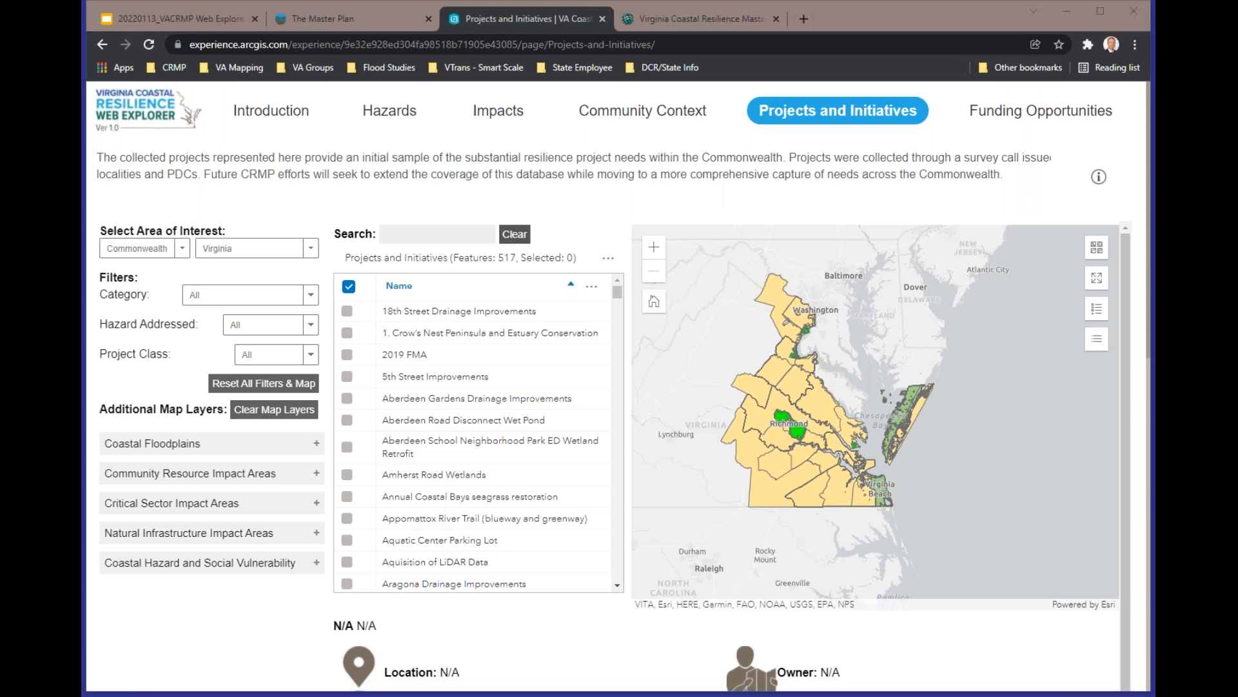
- Open the Funding Opportunities page and expand the funding table's list of columns to show or hide, down to its end
left_click(1070, 118)
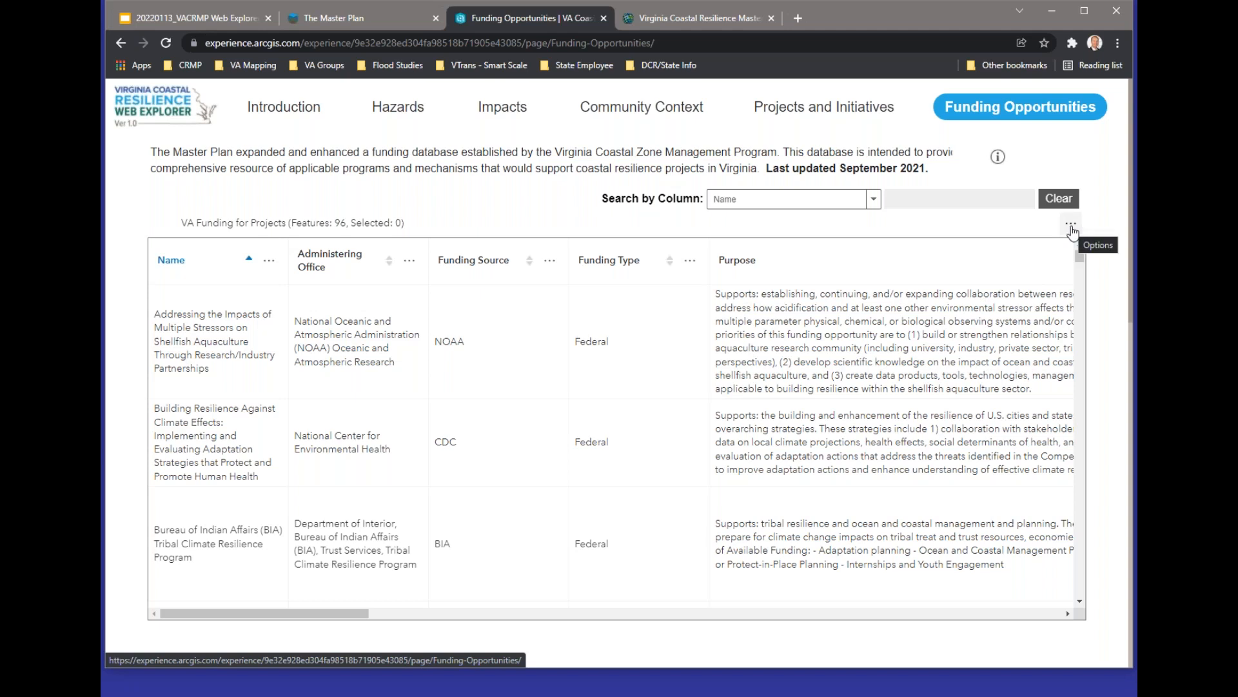
left_click(1071, 226)
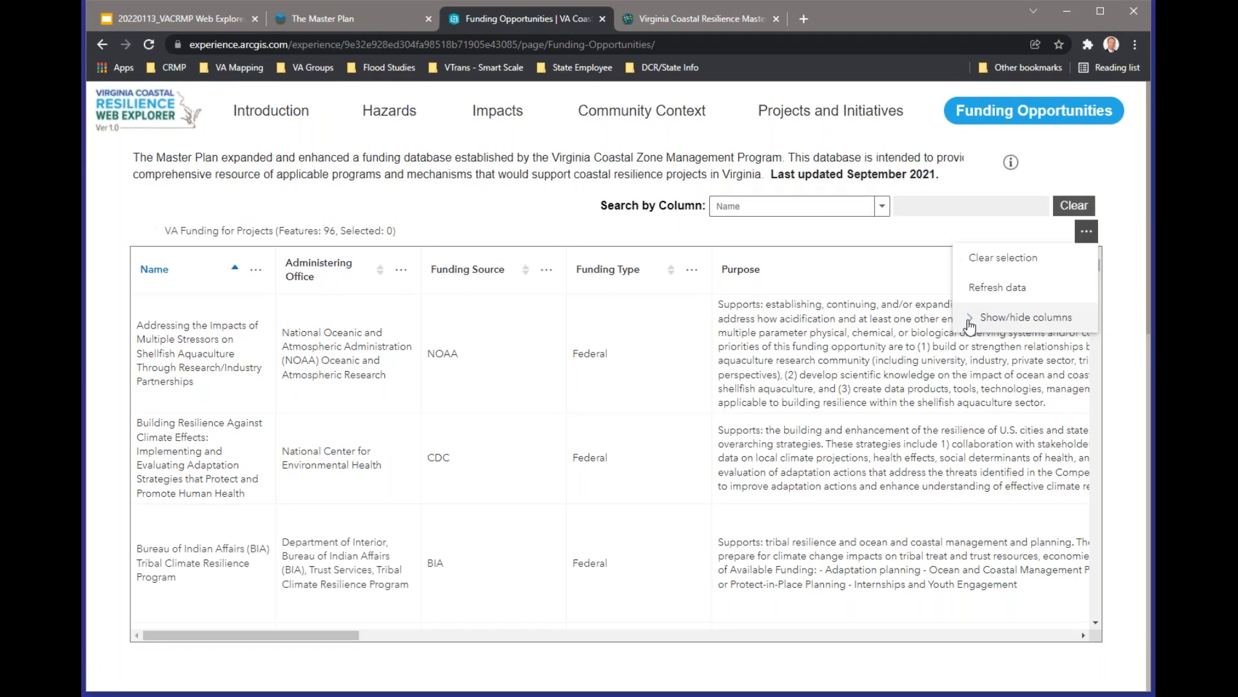
left_click(970, 323)
left_click_drag(1093, 269, 1094, 411)
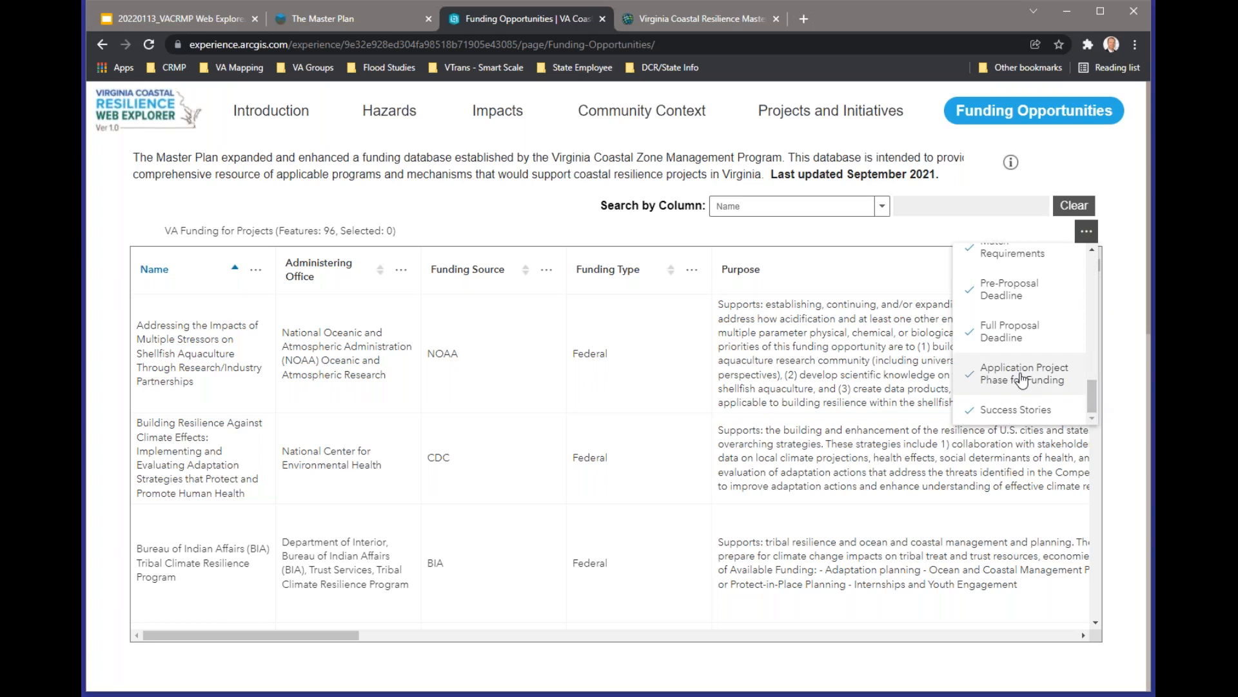
left_click_drag(328, 638, 161, 648)
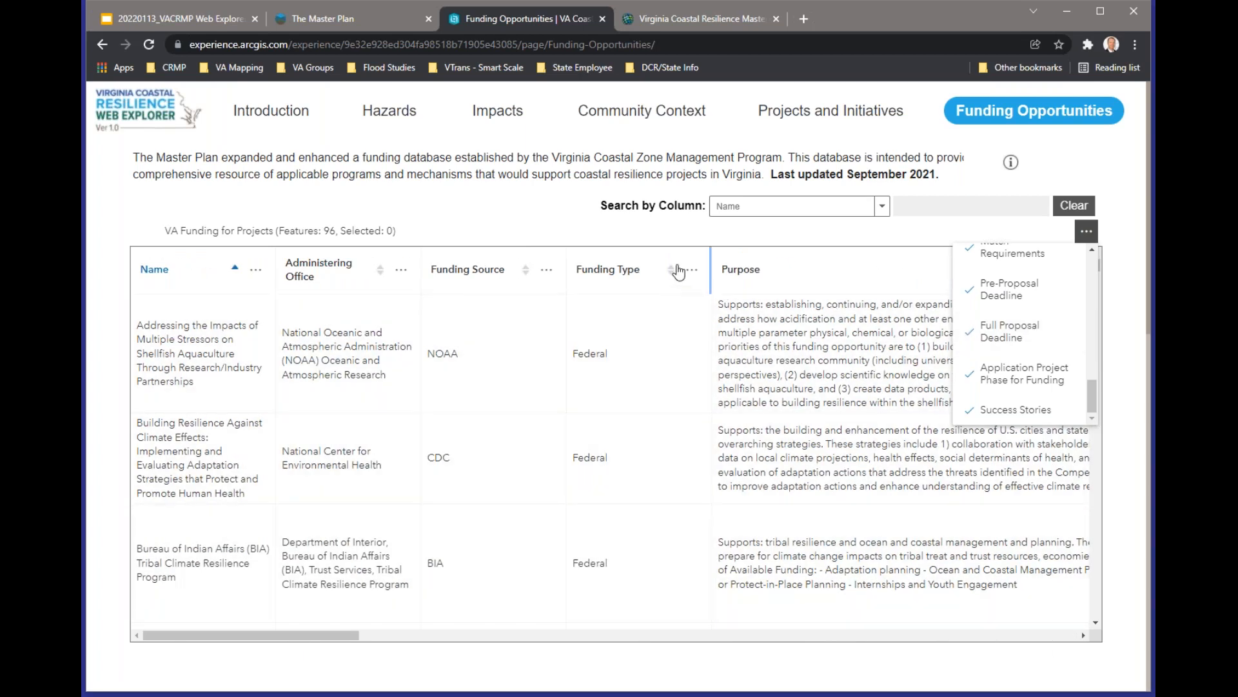
- Hide the funding table's Match Requirements, Pre-Proposal Deadline, Full Proposal Deadline, Application Project Phase for Funding and Success Stories columns
left_click(977, 333)
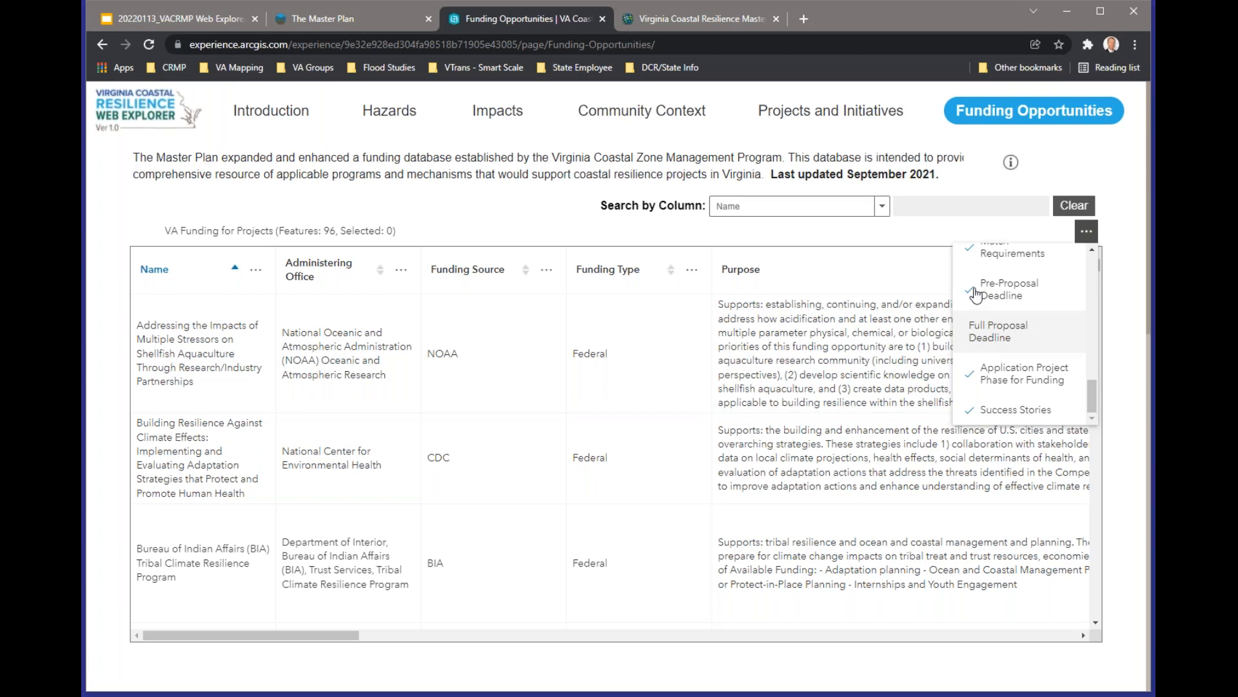
left_click(977, 291)
left_click(972, 255)
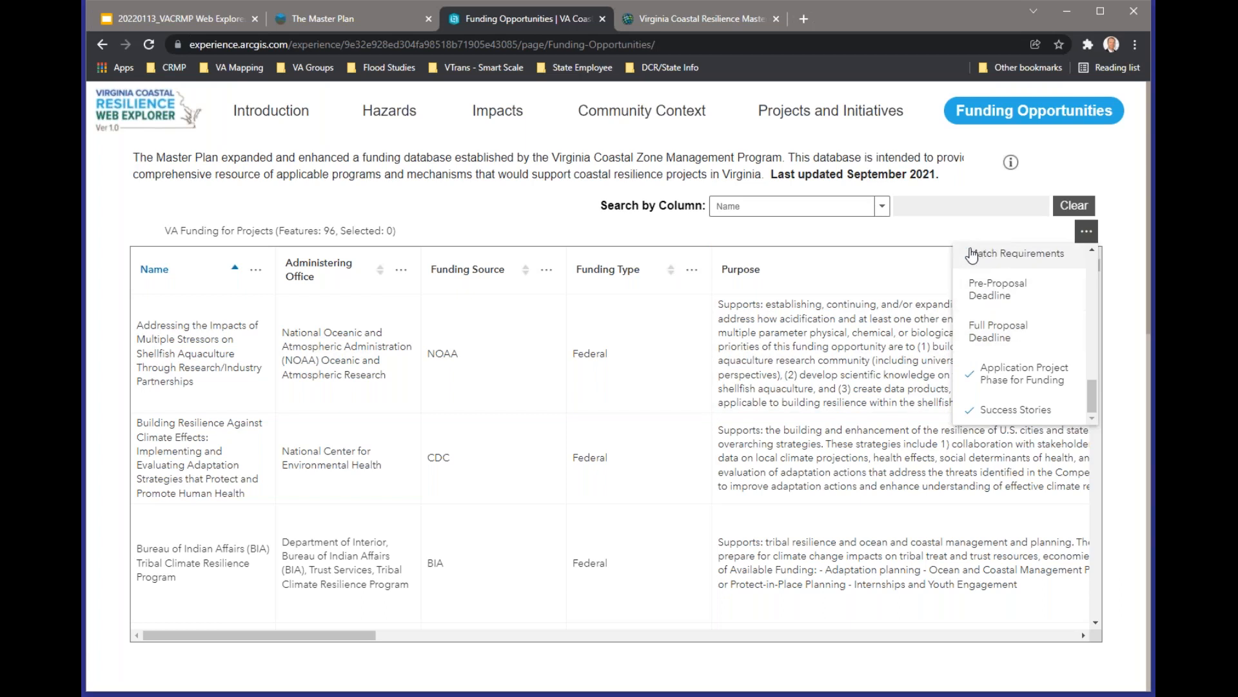
left_click(968, 381)
left_click(971, 417)
left_click_drag(1093, 392, 1091, 258)
- Look across the funding table to the Funding Notes column, return to the Name column and close the column options
left_click_drag(242, 645, 1053, 625)
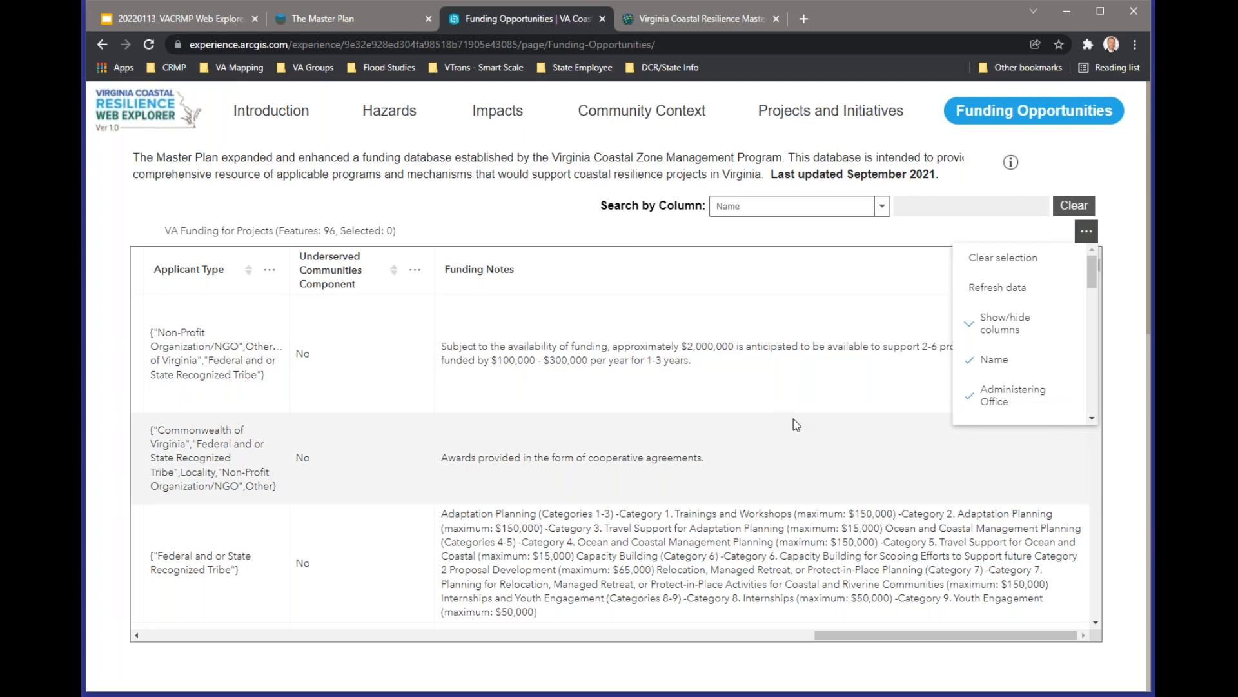
left_click_drag(869, 638, 197, 635)
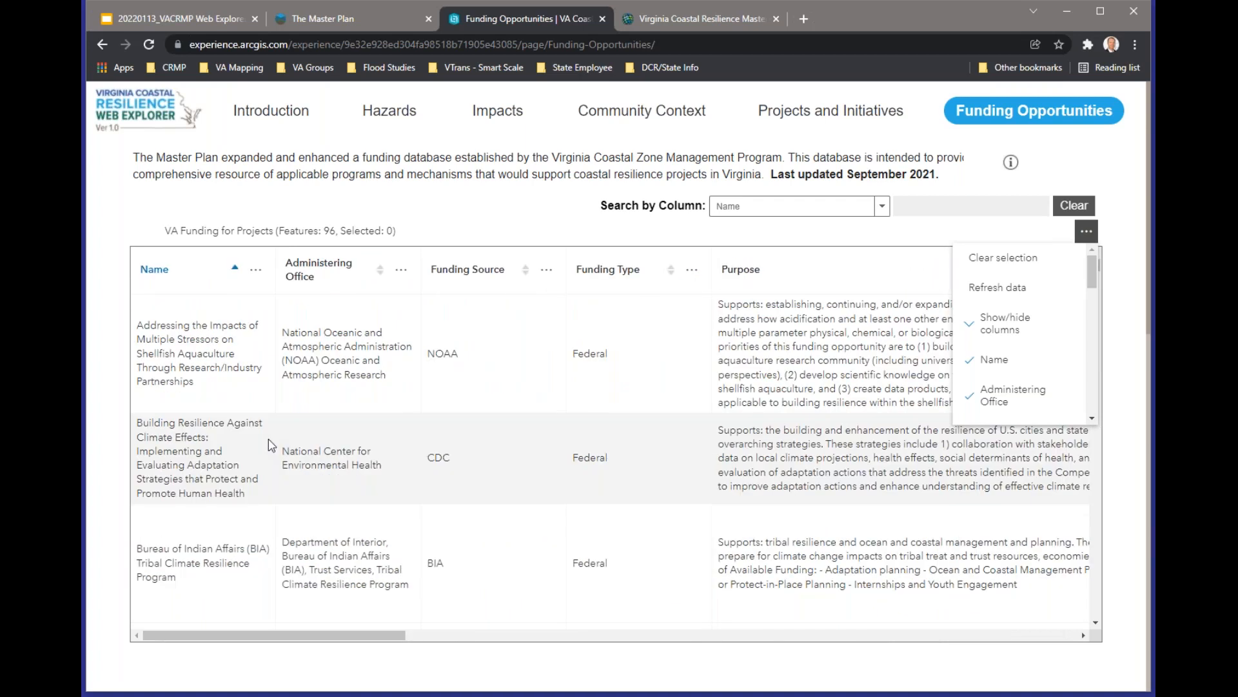
left_click(362, 488)
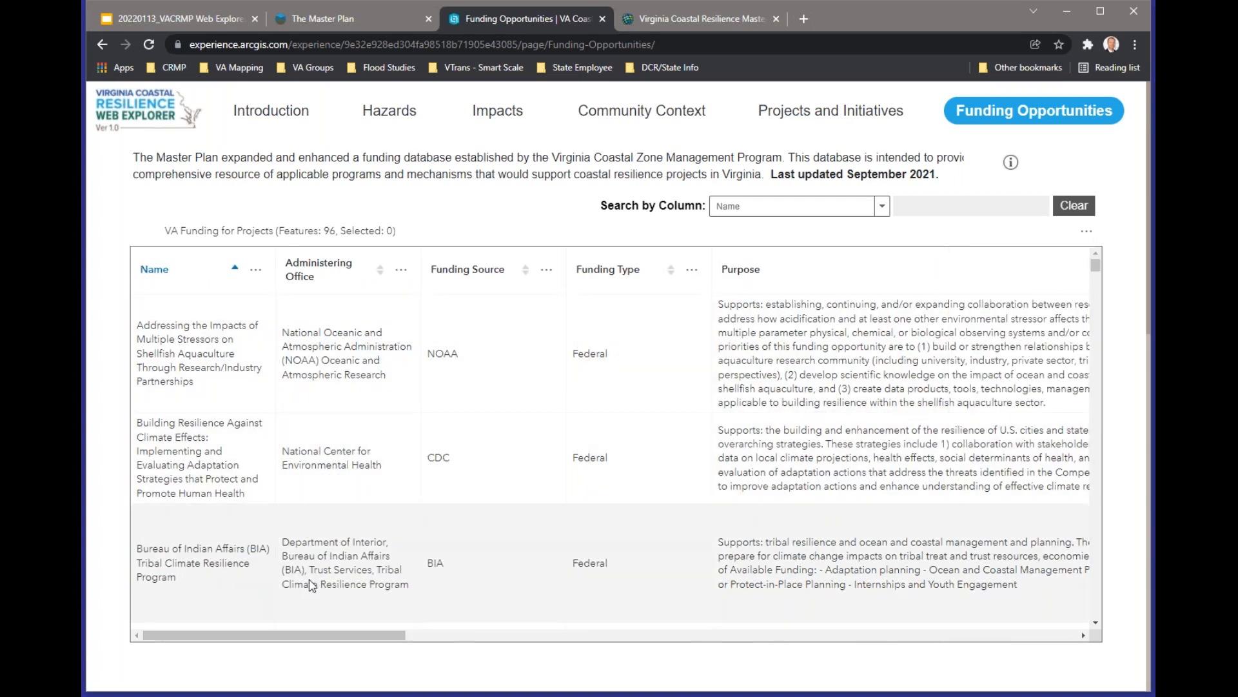
- Review the funding table's columns across to Funding Notes and return to the first columns
left_click_drag(338, 636, 1018, 643)
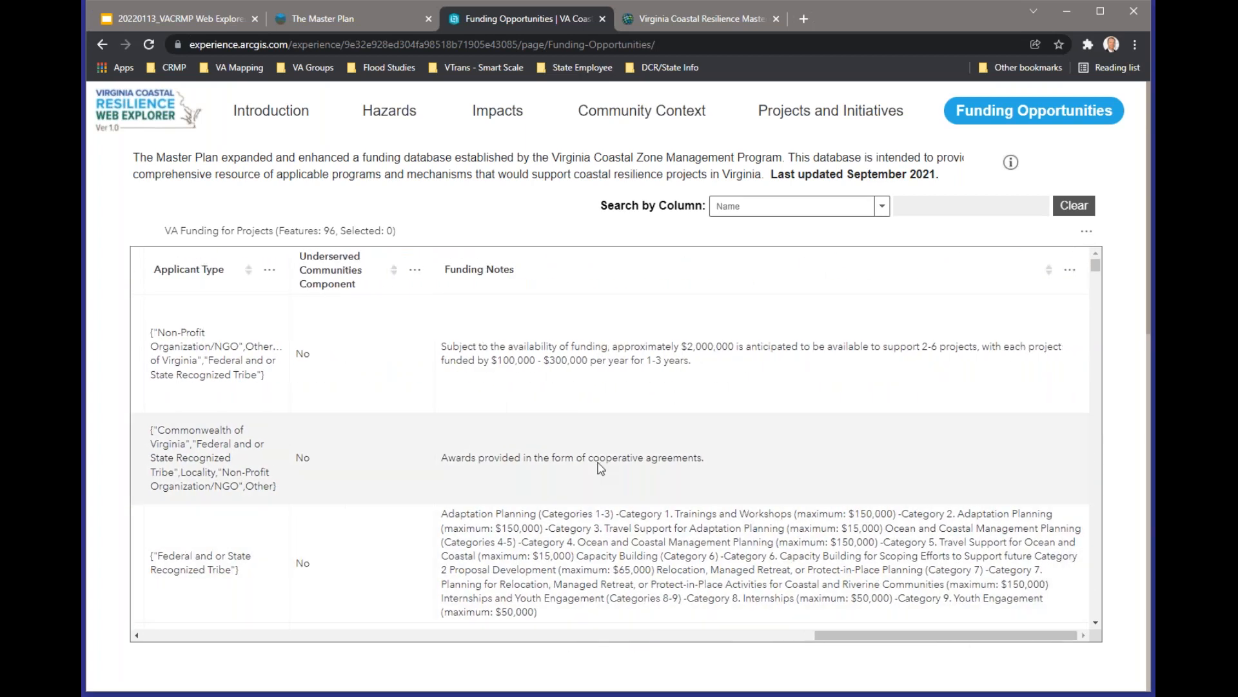
left_click_drag(836, 637, 165, 638)
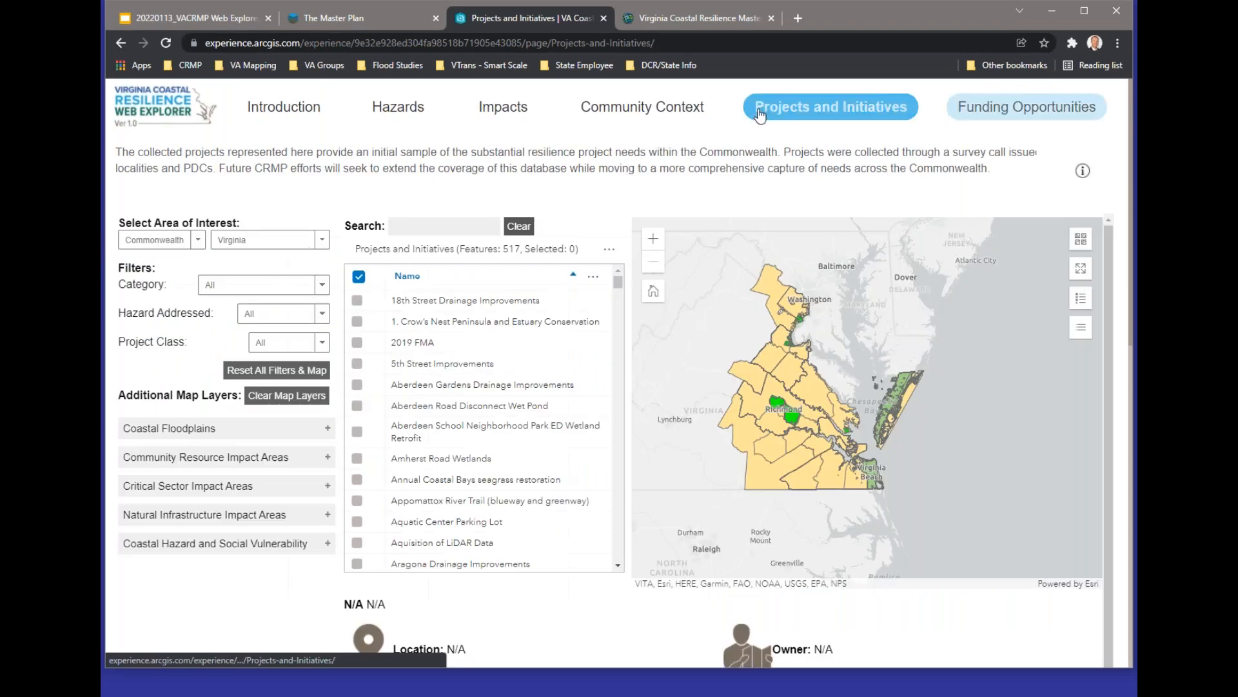
- Go back through the Community Context page, collapsing its map legend, and the Impacts page to the Hazards flood map near Fredericksburg
left_click(631, 125)
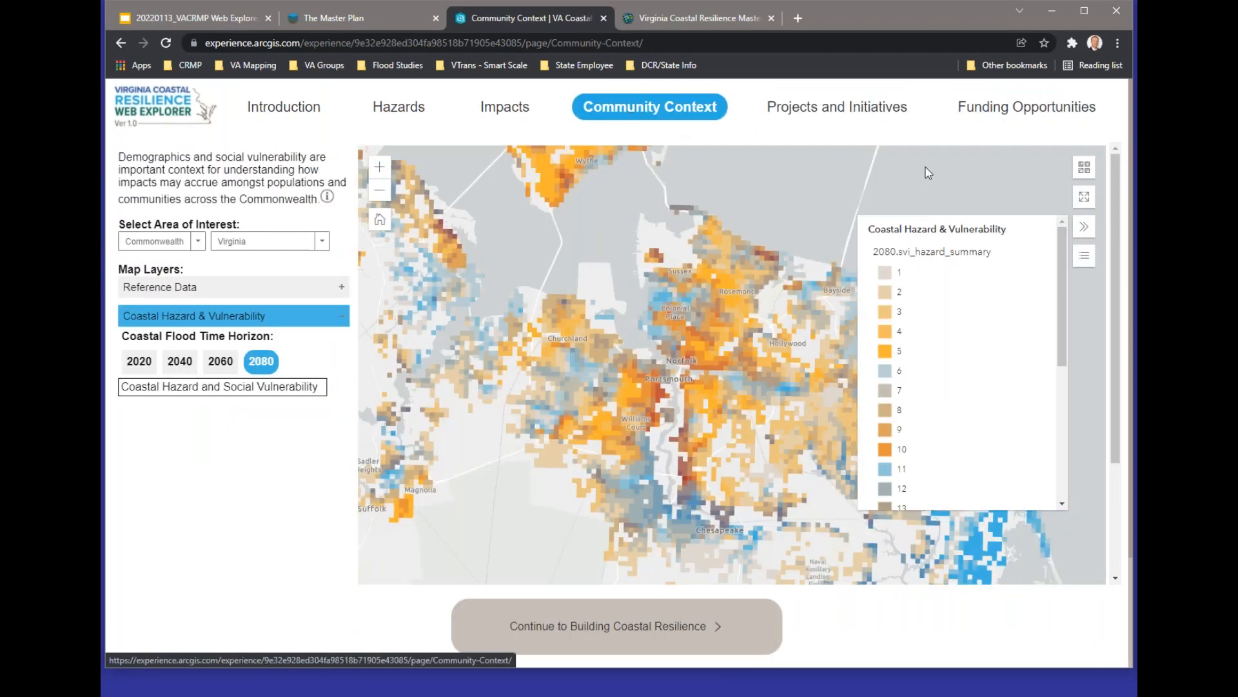
left_click(1084, 227)
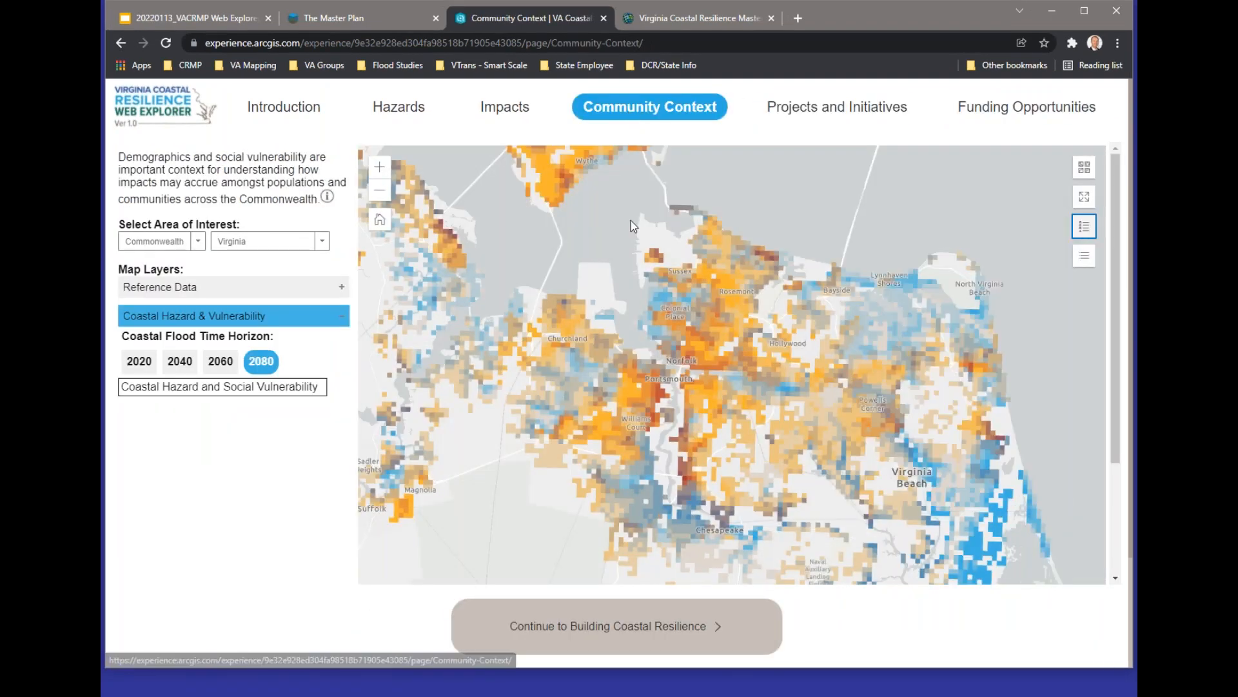
left_click(500, 109)
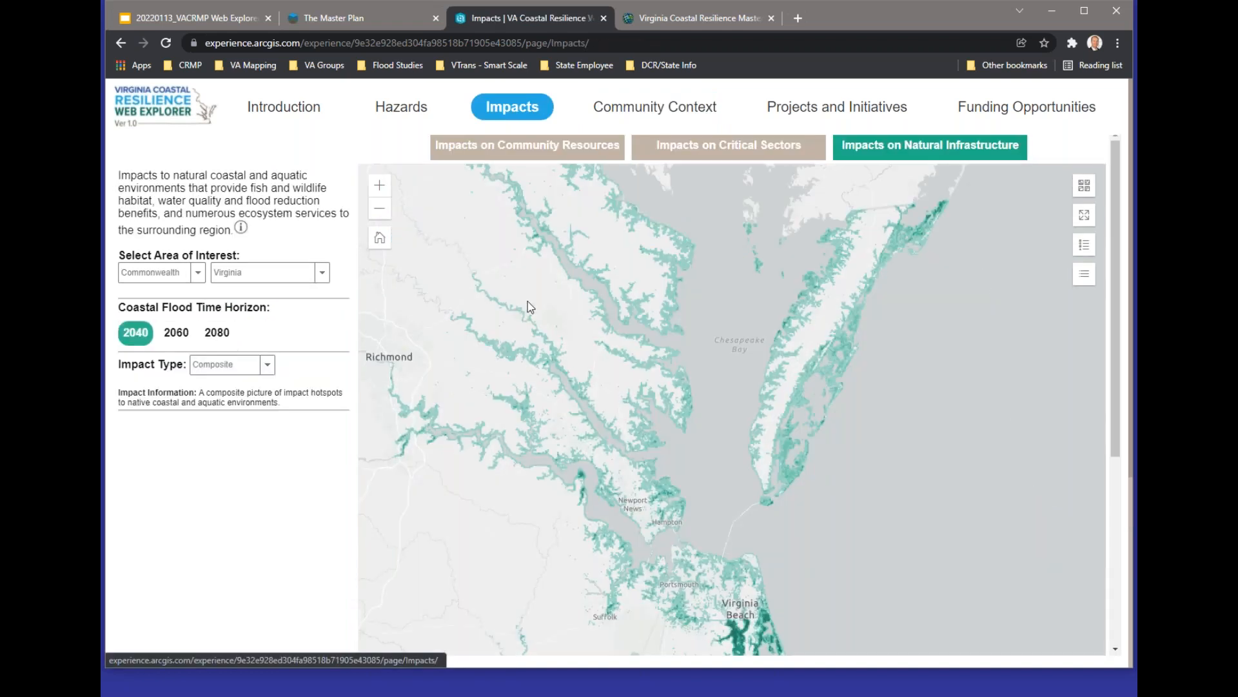
left_click(405, 107)
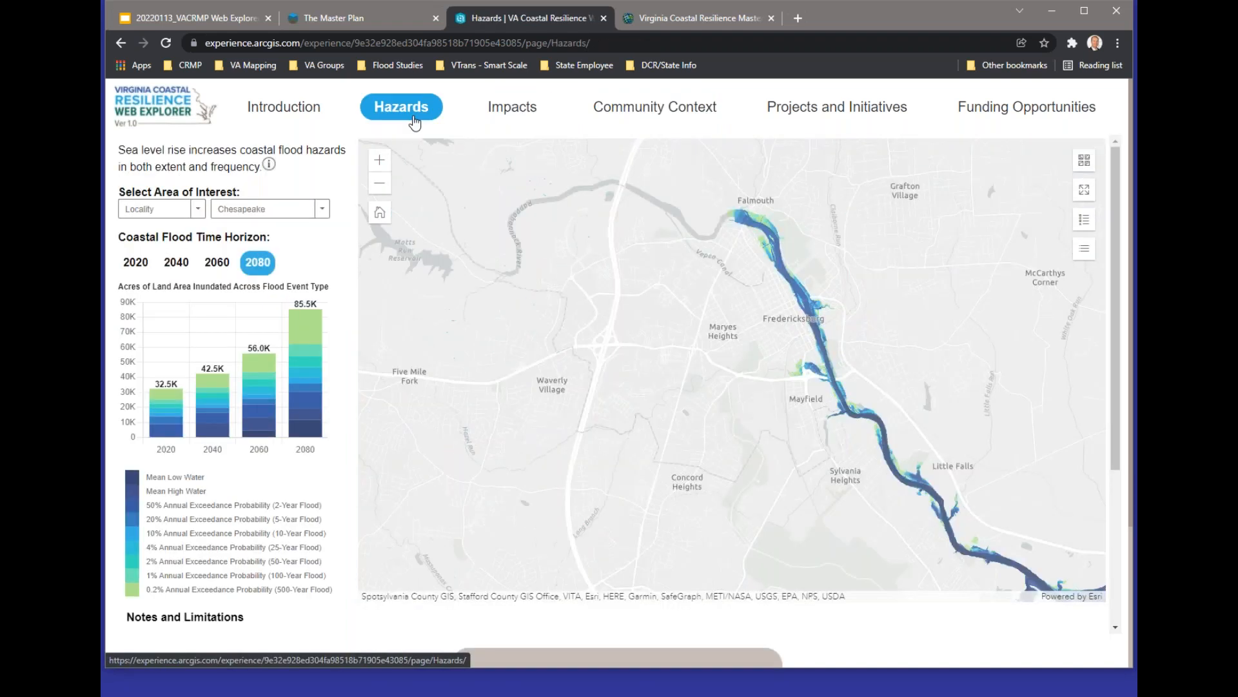
left_click_drag(952, 381, 752, 340)
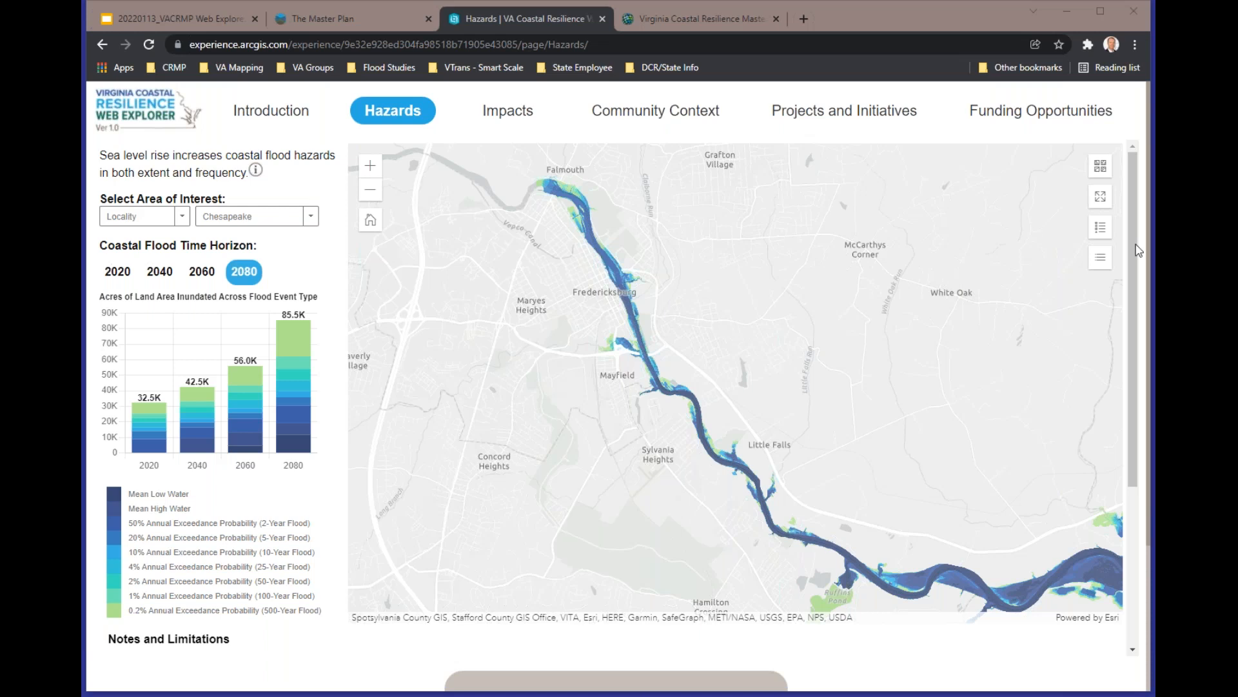
- Switch to the Google Slides presentation and advance from the Website Demonstration slide to the Questions slide
left_click(180, 19)
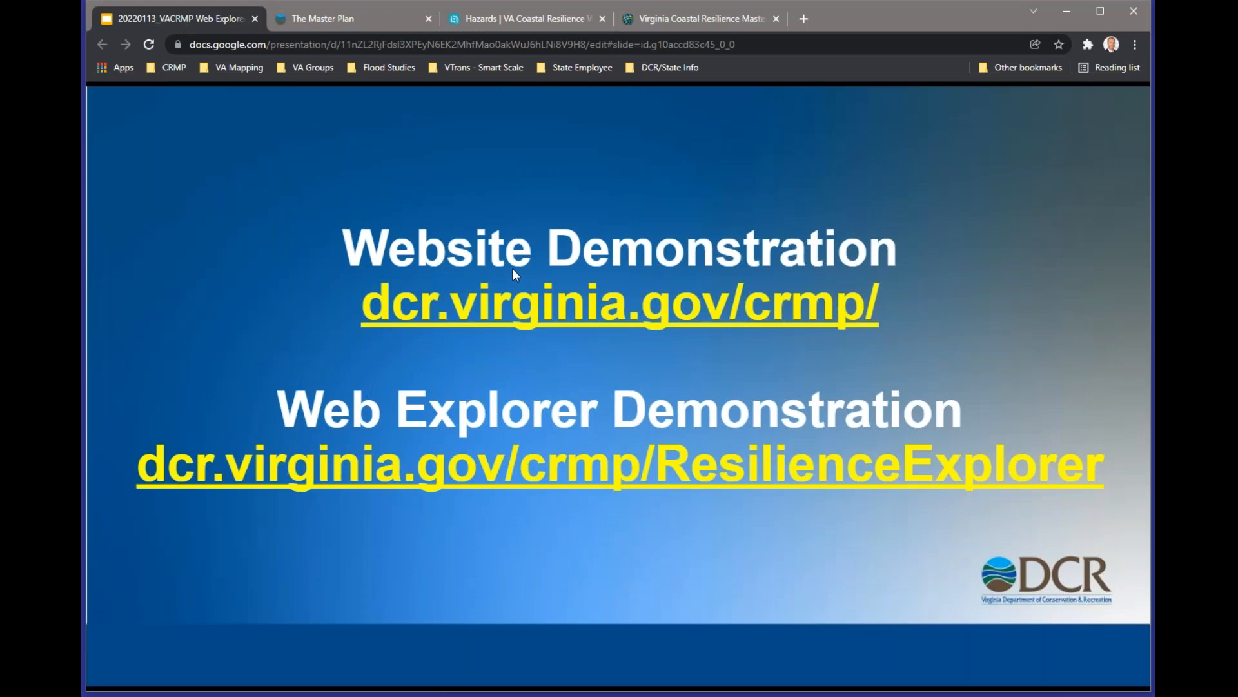
left_click(436, 259)
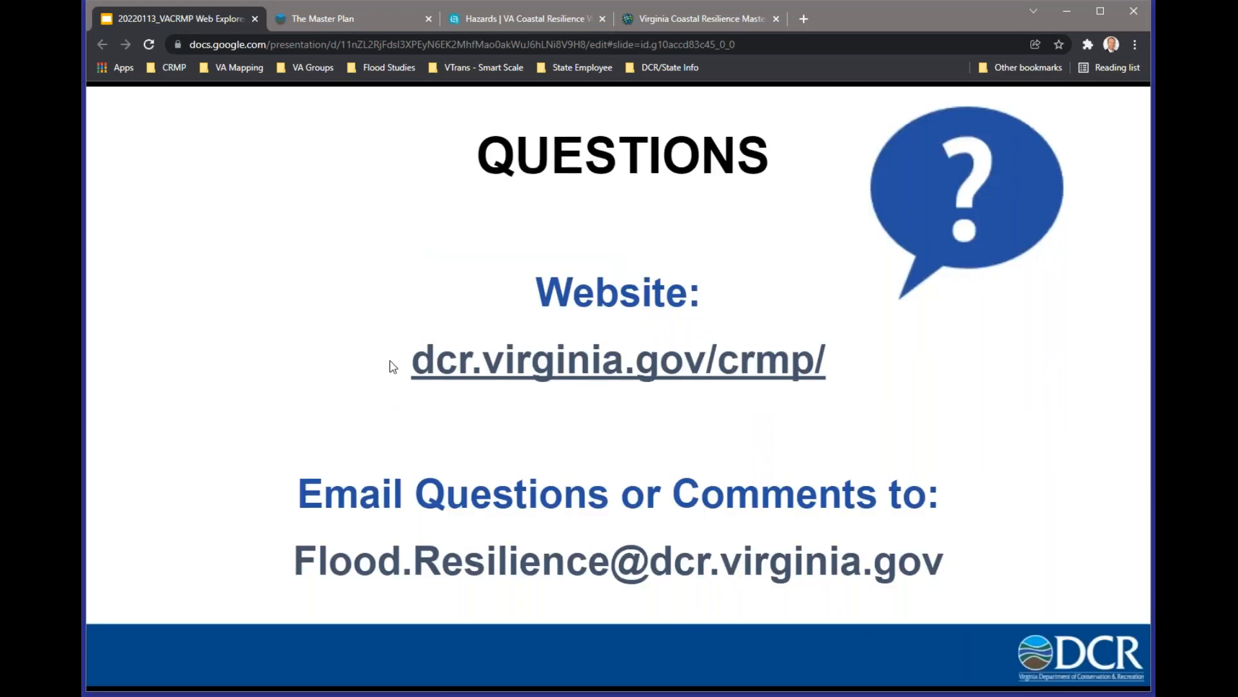